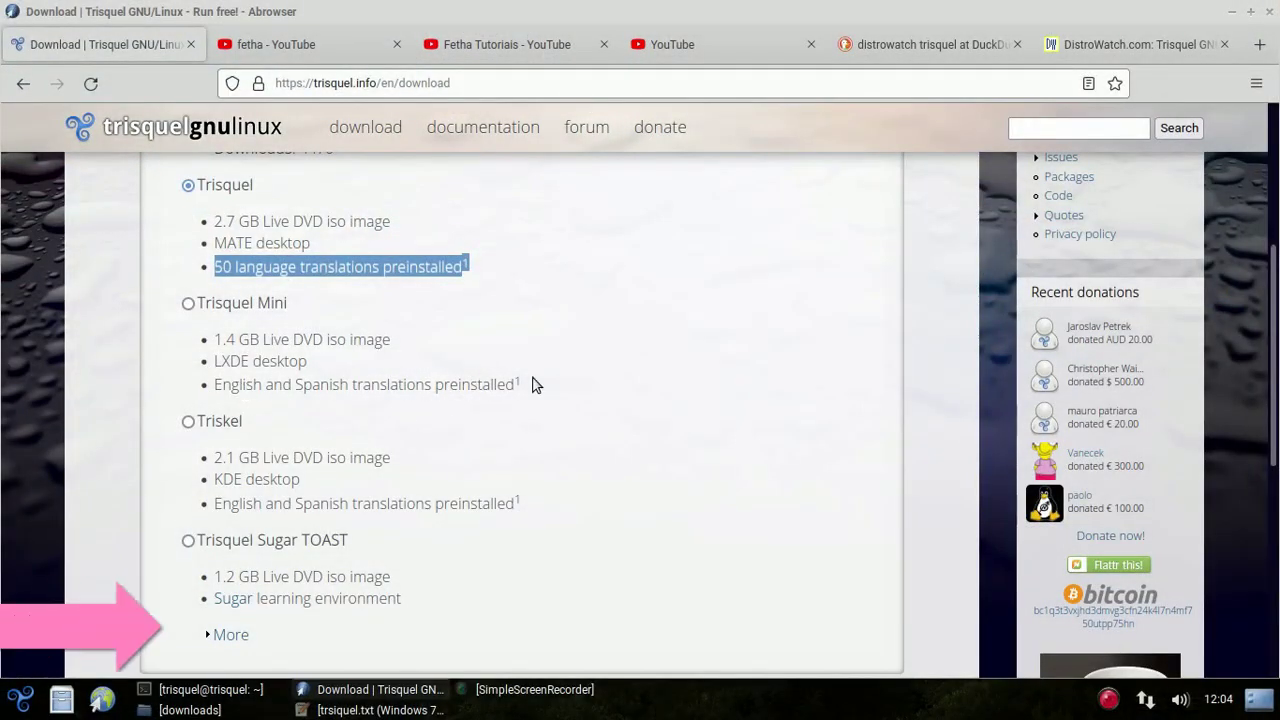
Review the Trisquel editions on the download page, including the additional NetInstall and Sources DVD options, and the mirror selection.
{"action": "scroll", "coordinate": [580, 383], "scroll_direction": "down", "scroll_amount": 1}
{"action": "scroll", "coordinate": [578, 383], "scroll_direction": "down", "scroll_amount": 1}
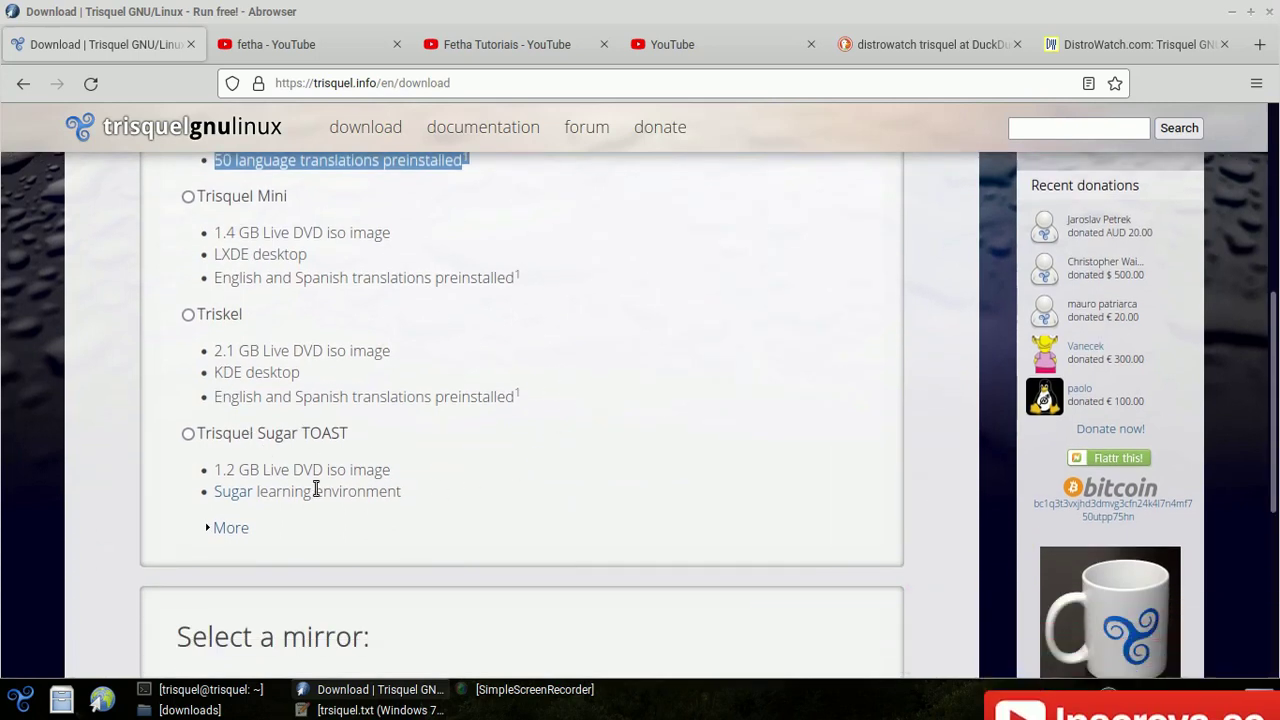
{"action": "left_click", "coordinate": [239, 530]}
{"action": "scroll", "coordinate": [634, 391], "scroll_direction": "down", "scroll_amount": 5}
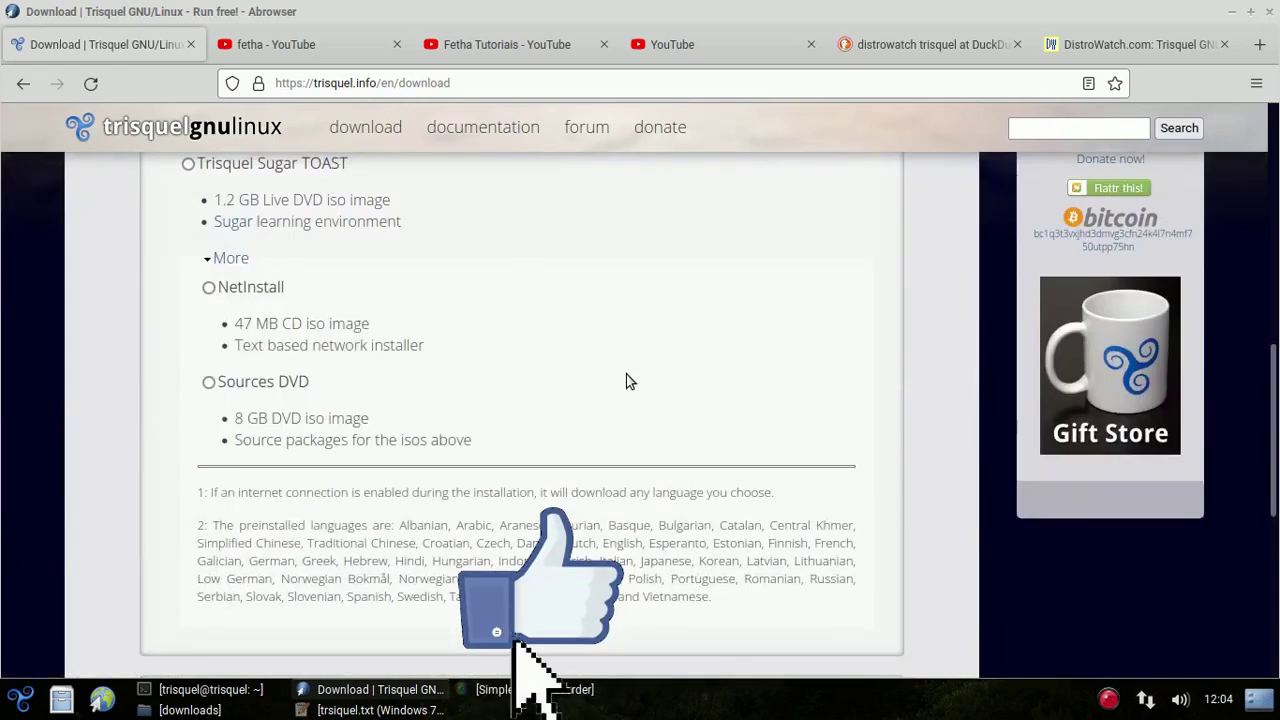
{"action": "scroll", "coordinate": [628, 380], "scroll_direction": "down", "scroll_amount": 3}
{"action": "scroll", "coordinate": [628, 380], "scroll_direction": "down", "scroll_amount": 2}
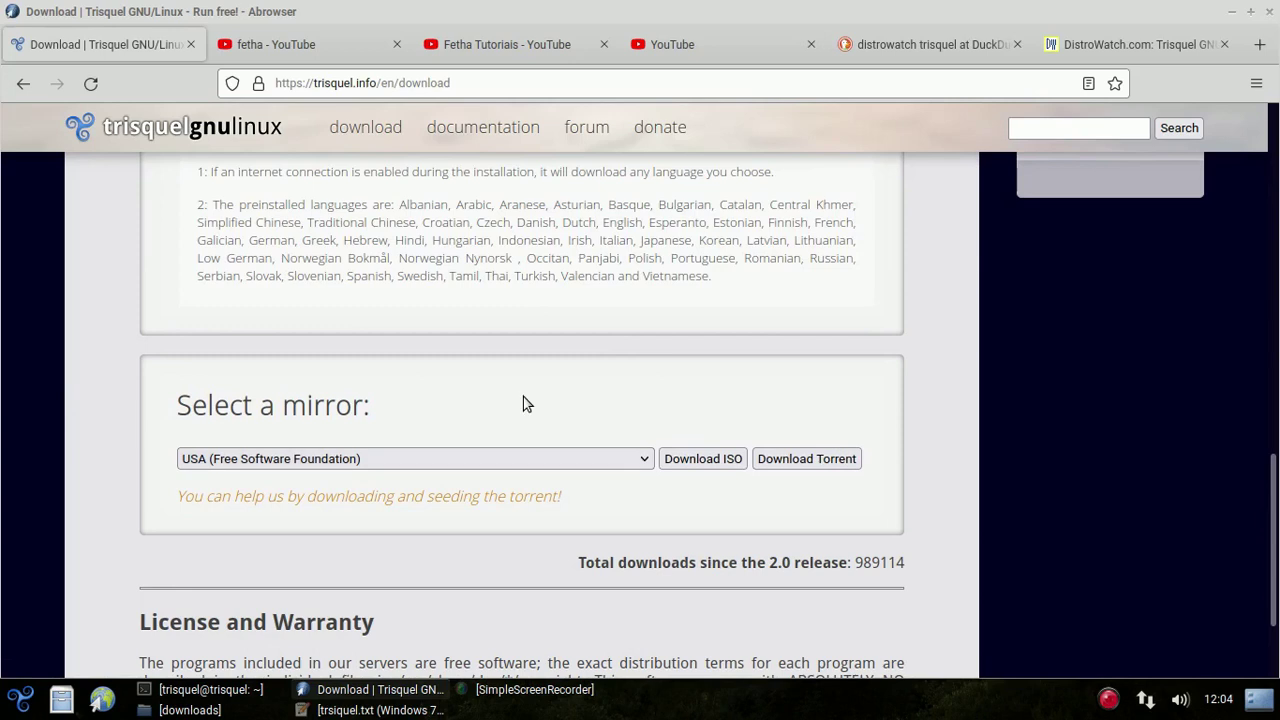
{"action": "scroll", "coordinate": [527, 404], "scroll_direction": "up", "scroll_amount": 15}
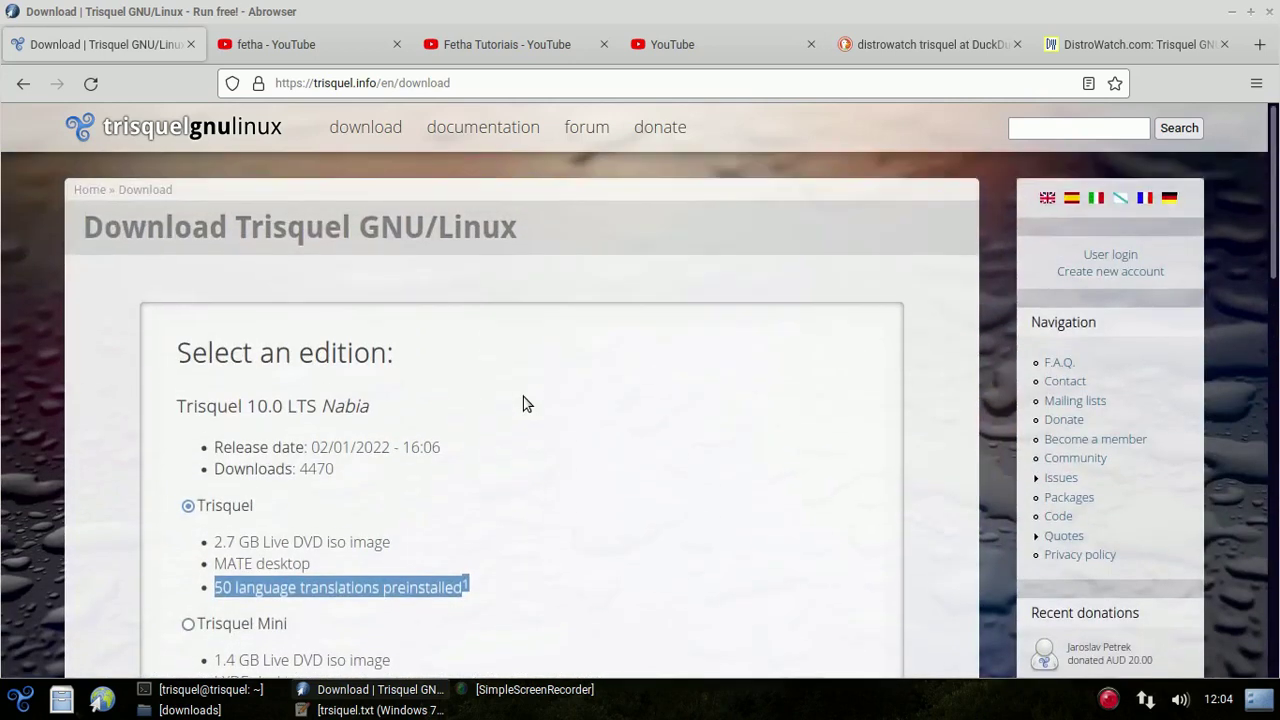
Open the Trisquel F.A.Q. page and read through its questions and answers down to the proprietary software section.
{"action": "left_click", "coordinate": [1062, 364]}
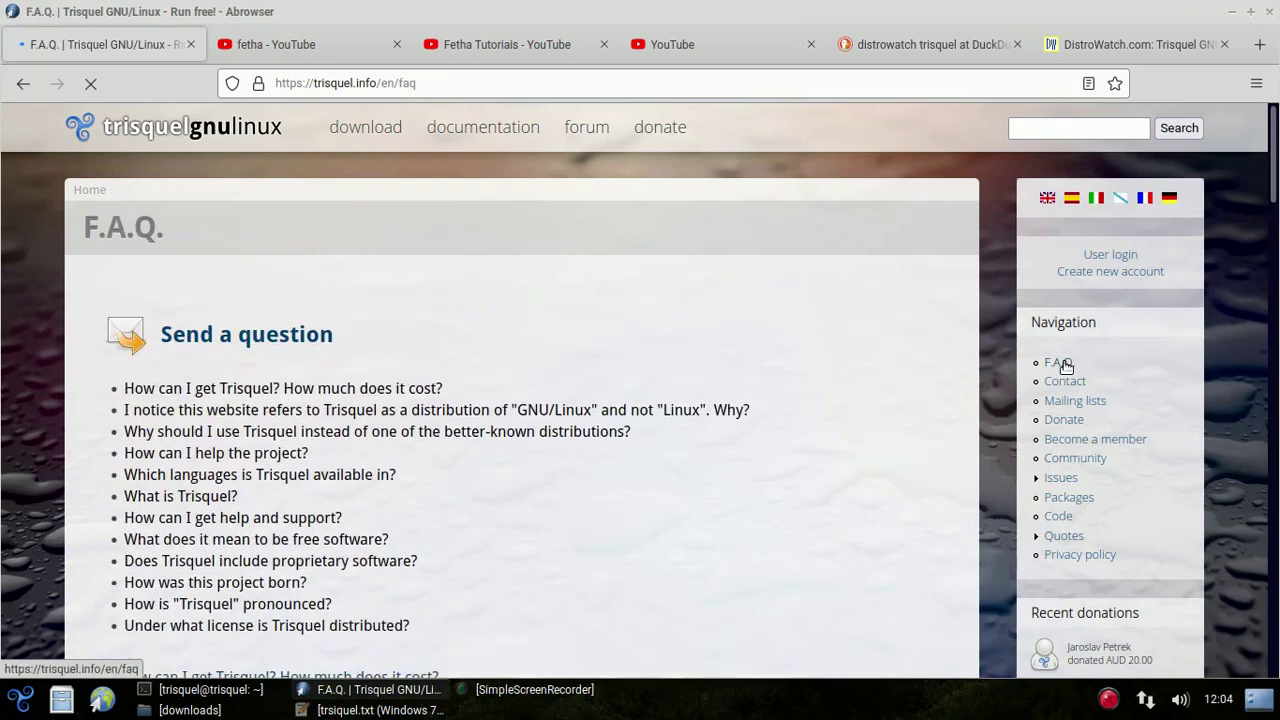
{"action": "scroll", "coordinate": [659, 333], "scroll_direction": "down", "scroll_amount": 3}
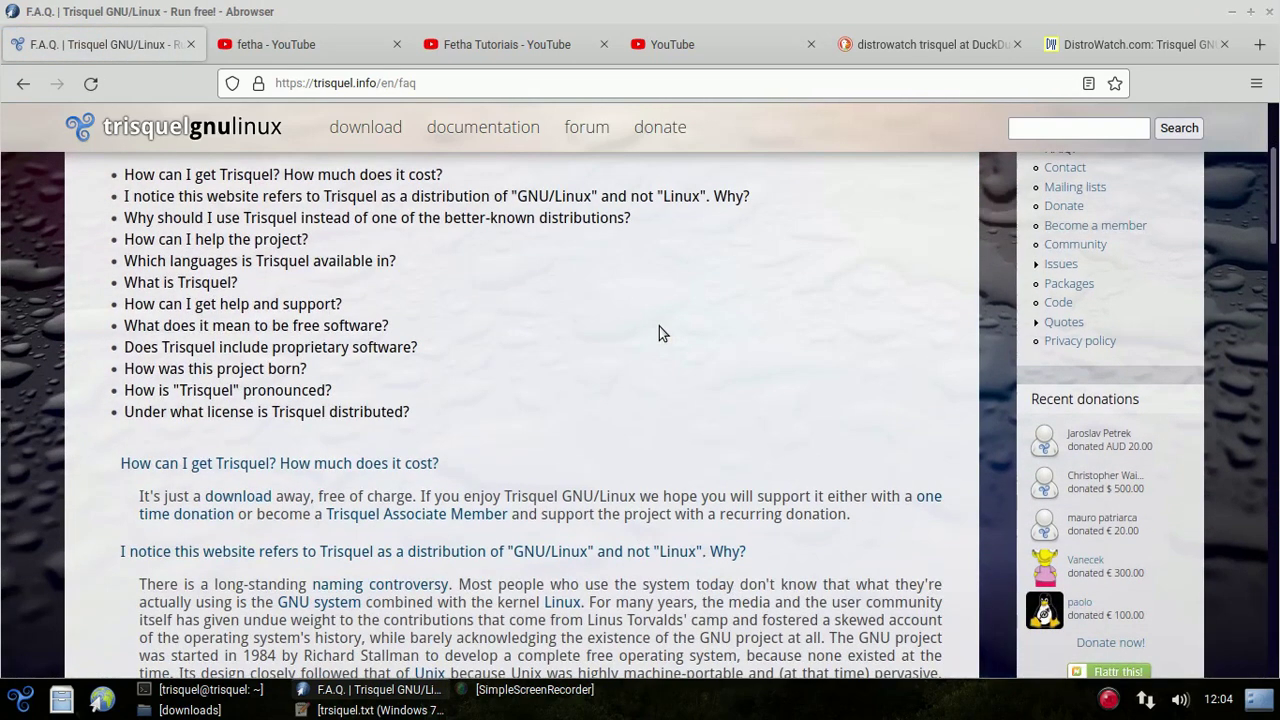
{"action": "scroll", "coordinate": [659, 333], "scroll_direction": "down", "scroll_amount": 5}
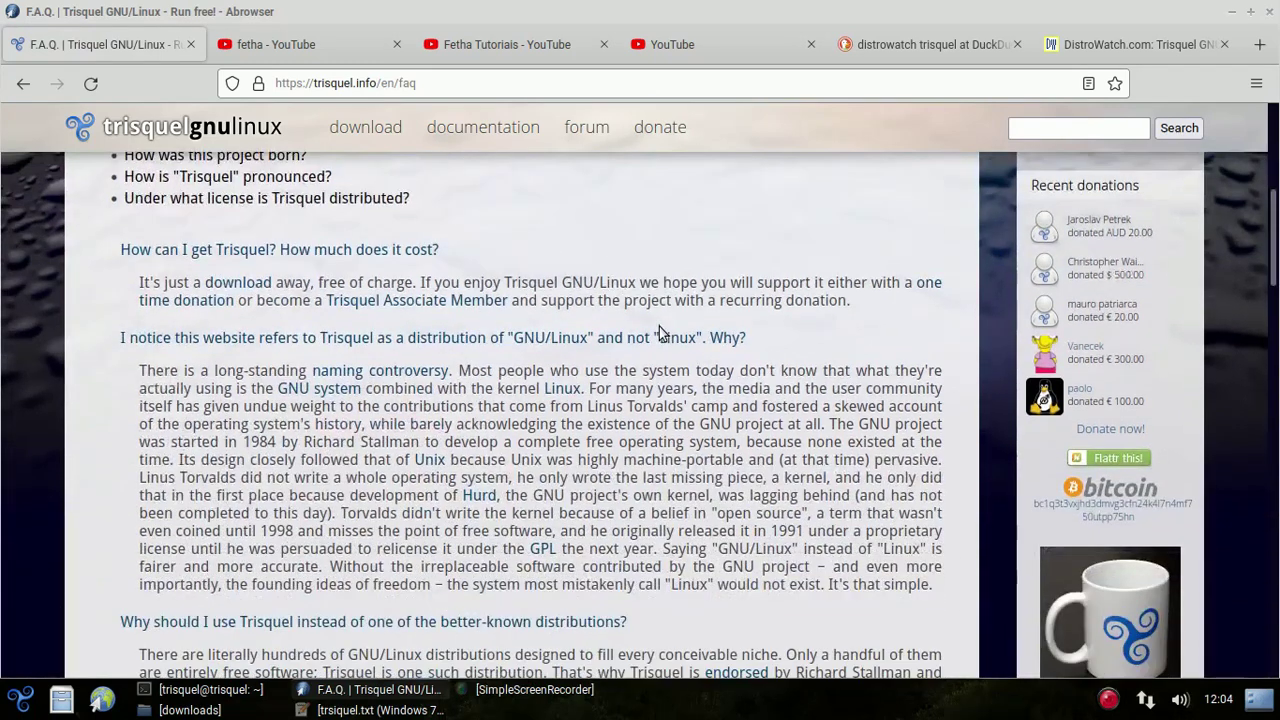
{"action": "scroll", "coordinate": [659, 333], "scroll_direction": "down", "scroll_amount": 8}
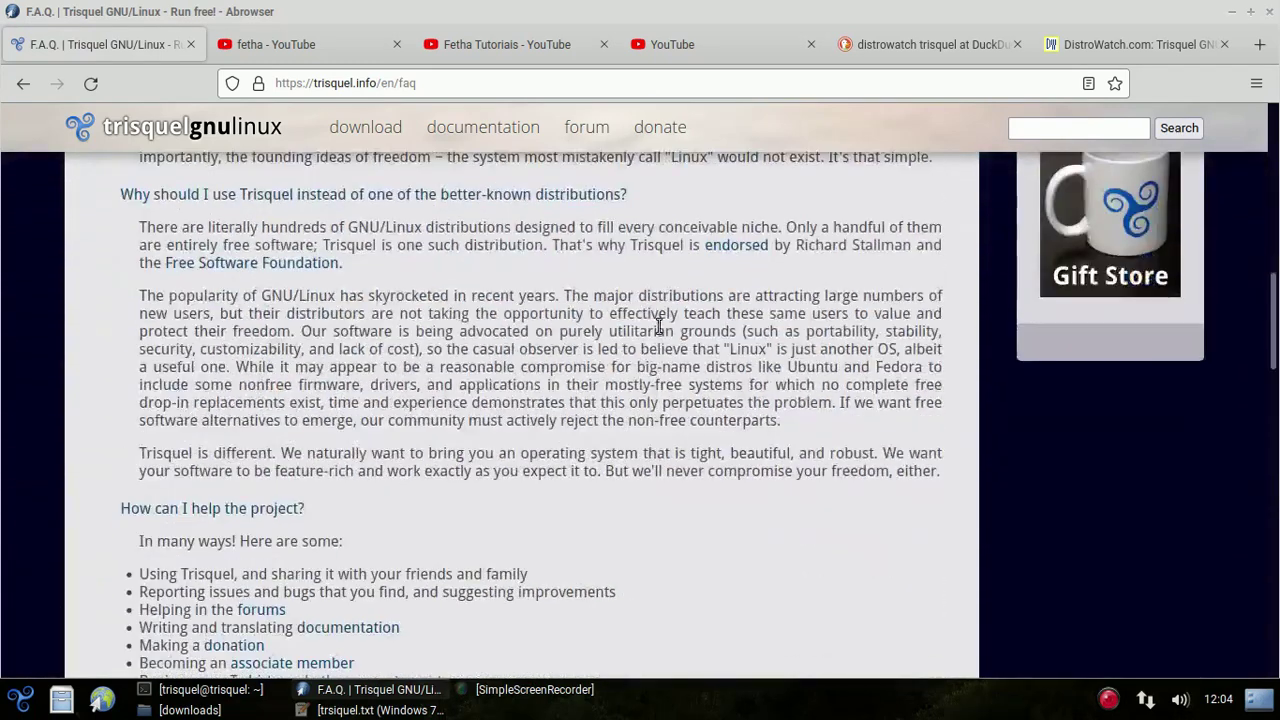
{"action": "scroll", "coordinate": [658, 330], "scroll_direction": "down", "scroll_amount": 6}
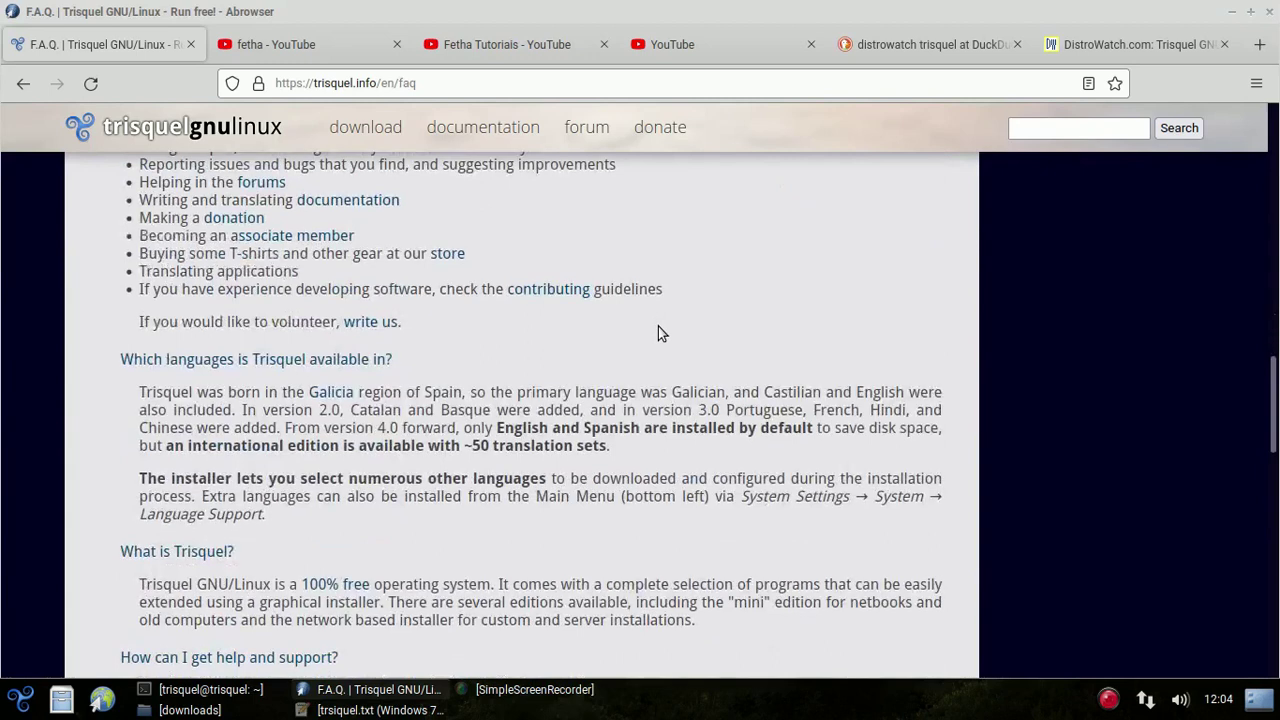
{"action": "scroll", "coordinate": [345, 441], "scroll_direction": "down", "scroll_amount": 8}
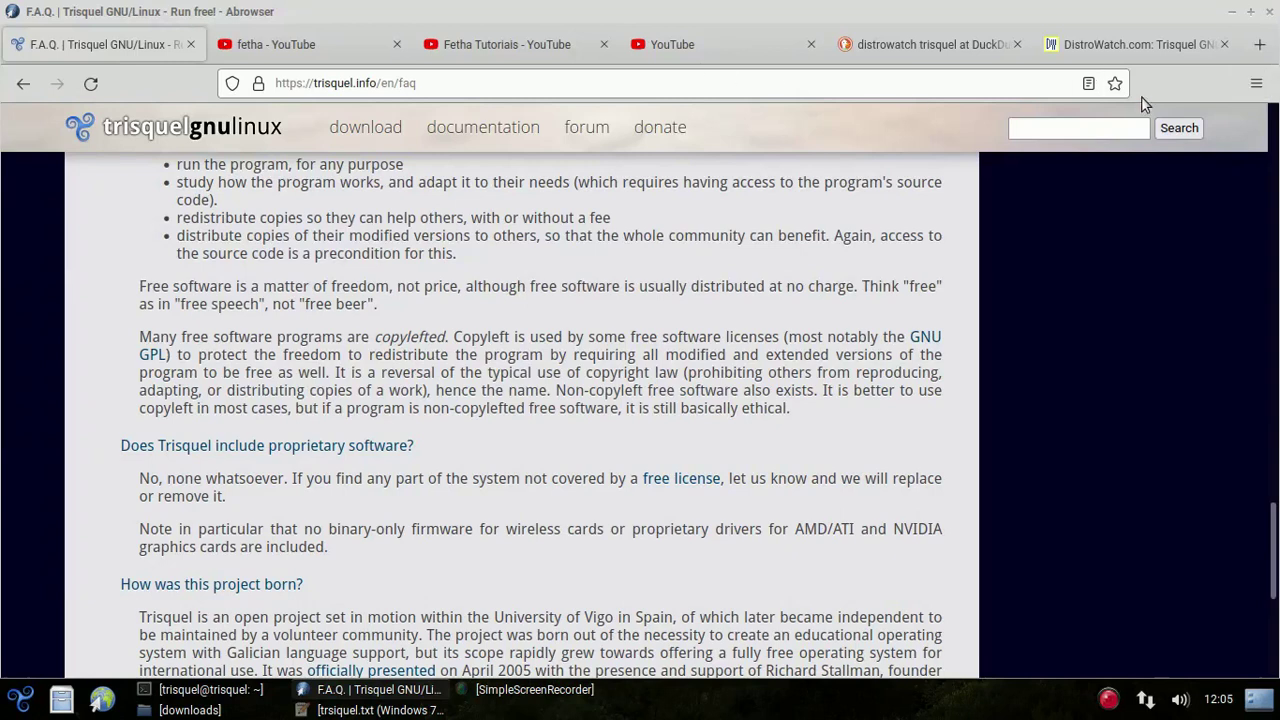
Check the Abrowser version information and close the about window.
{"action": "left_click", "coordinate": [1256, 83]}
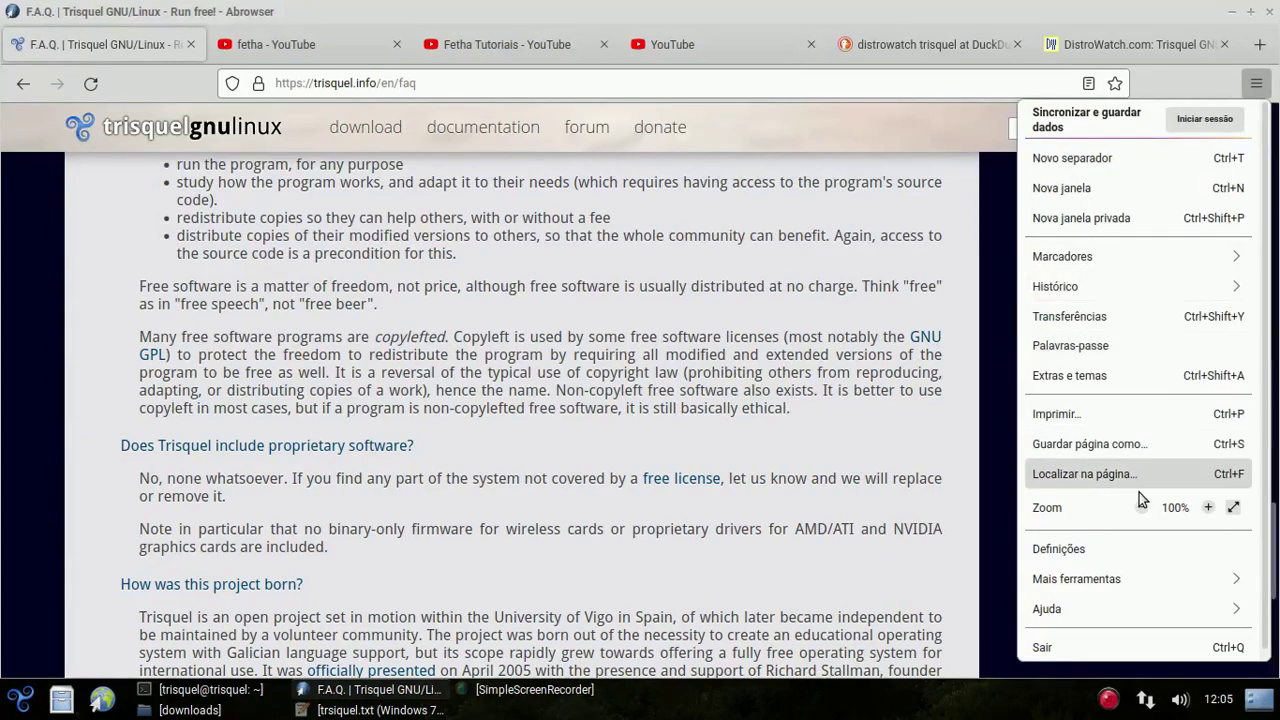
{"action": "left_click", "coordinate": [1107, 607]}
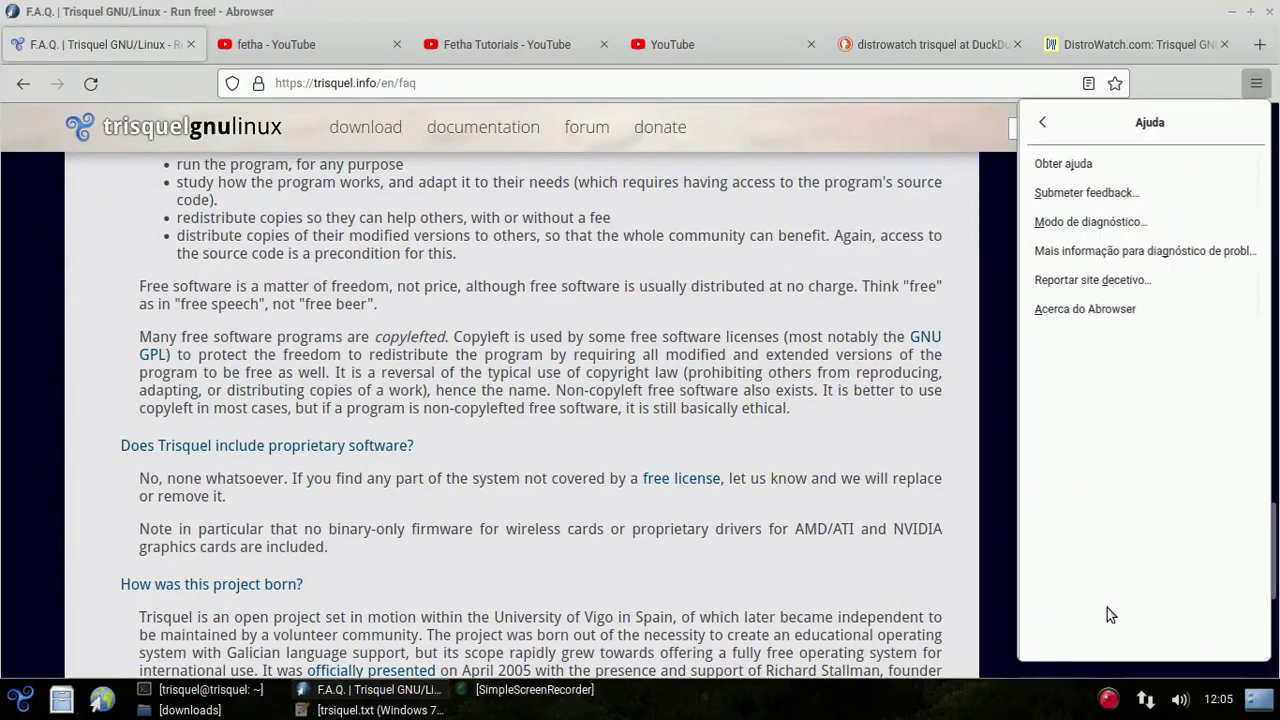
{"action": "left_click", "coordinate": [1095, 310]}
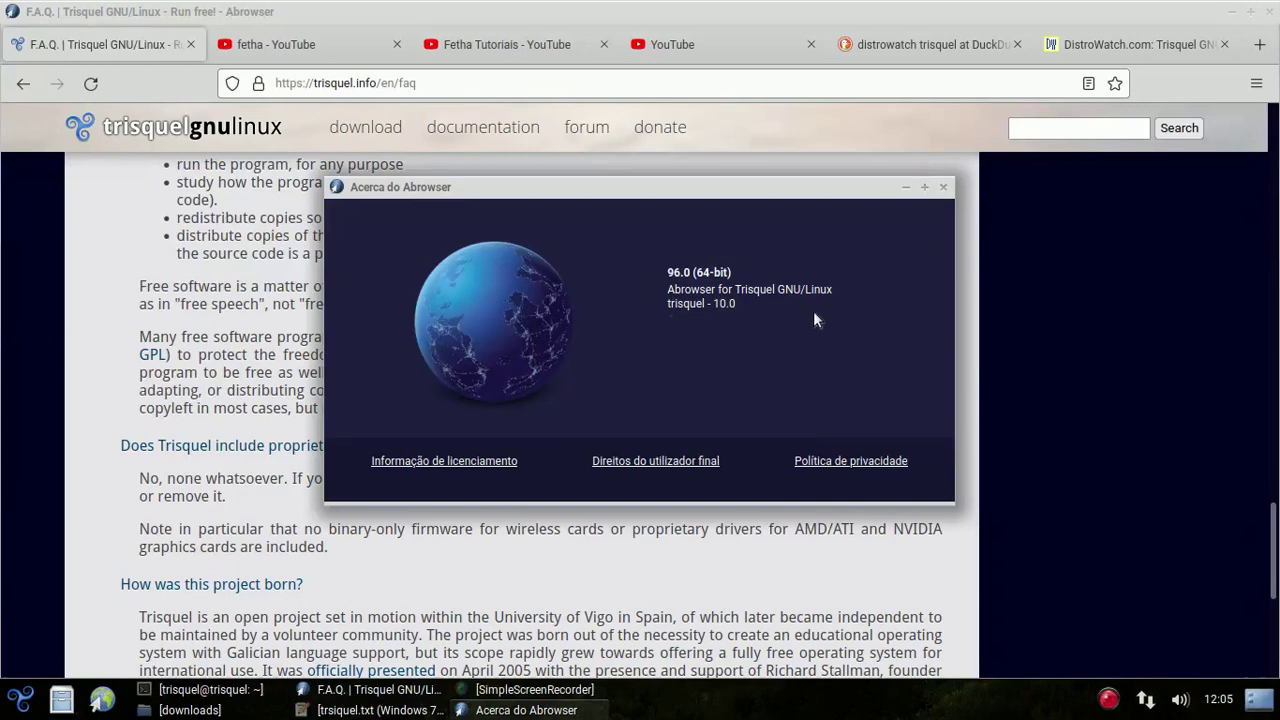
{"action": "left_click", "coordinate": [949, 187]}
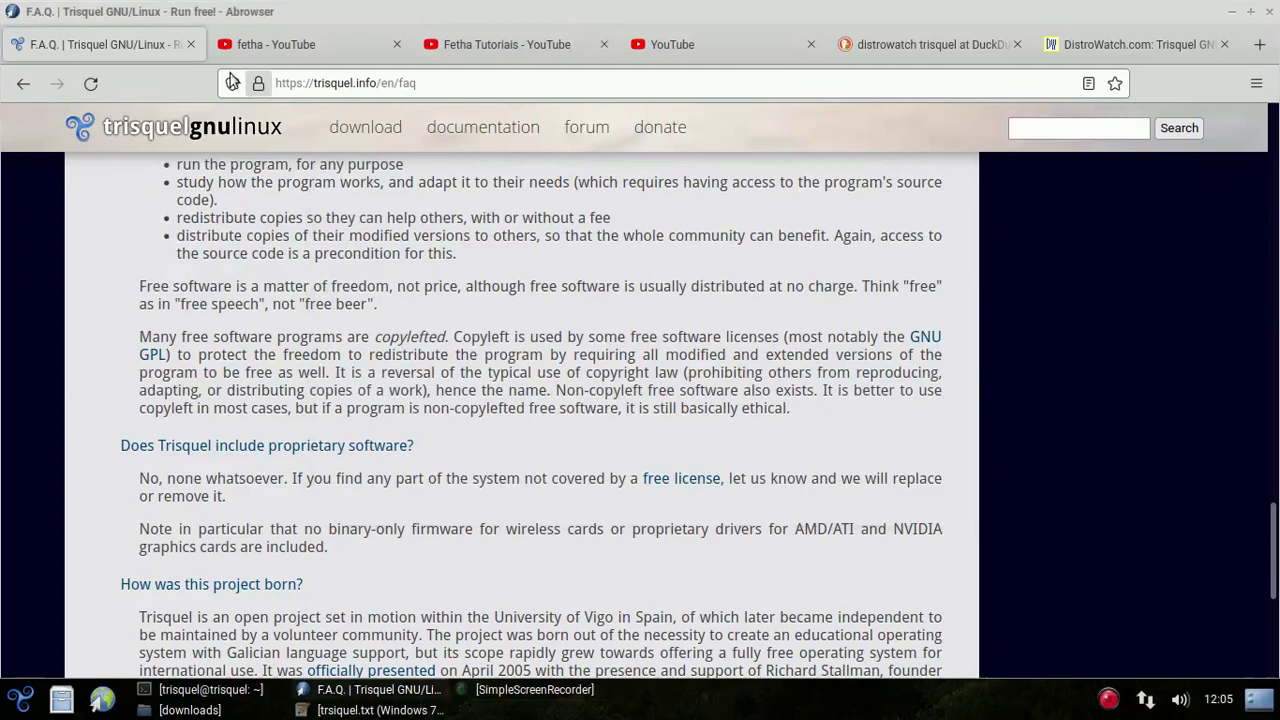
Close the browser, then bring up the terminal with the memory usage output and close it.
{"action": "left_click", "coordinate": [1270, 12]}
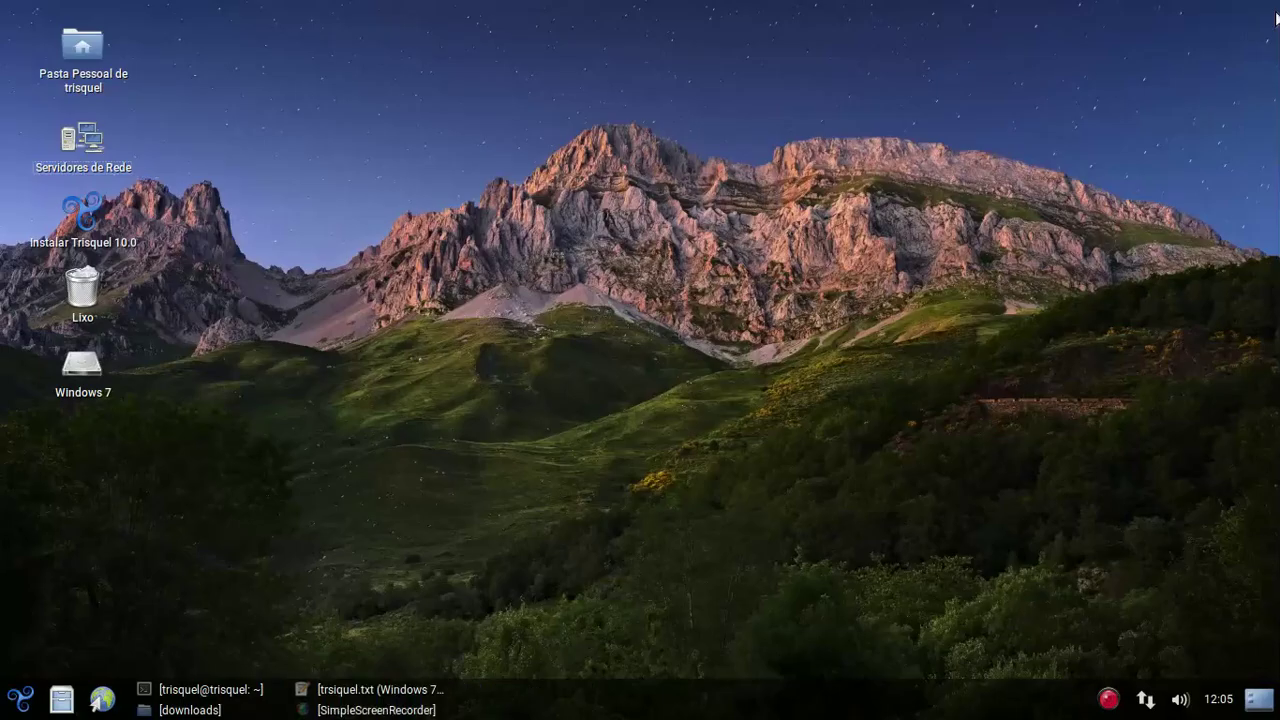
{"action": "left_click", "coordinate": [250, 689]}
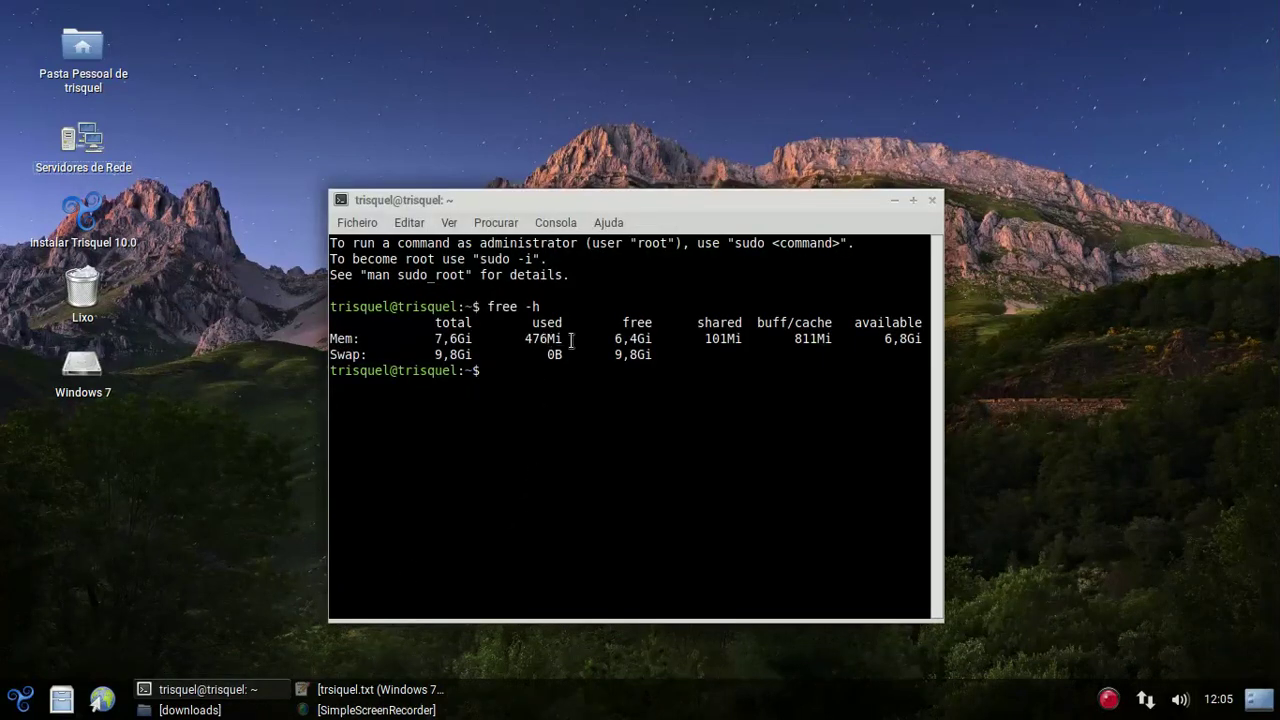
{"action": "left_click", "coordinate": [932, 200]}
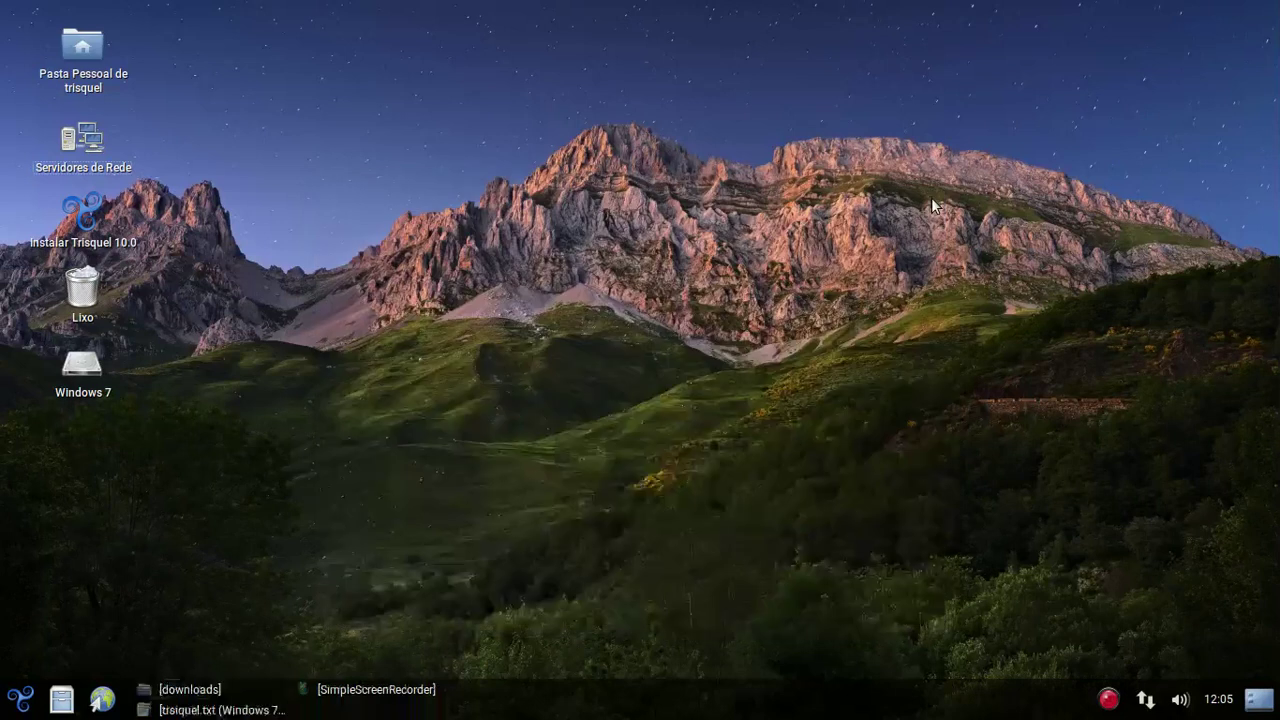
Read the Trisquel notes in trsiquel.txt from the beginning to the final F.A.Q. link and close the file.
{"action": "left_click", "coordinate": [228, 709]}
{"action": "scroll", "coordinate": [268, 320], "scroll_direction": "up", "scroll_amount": 10}
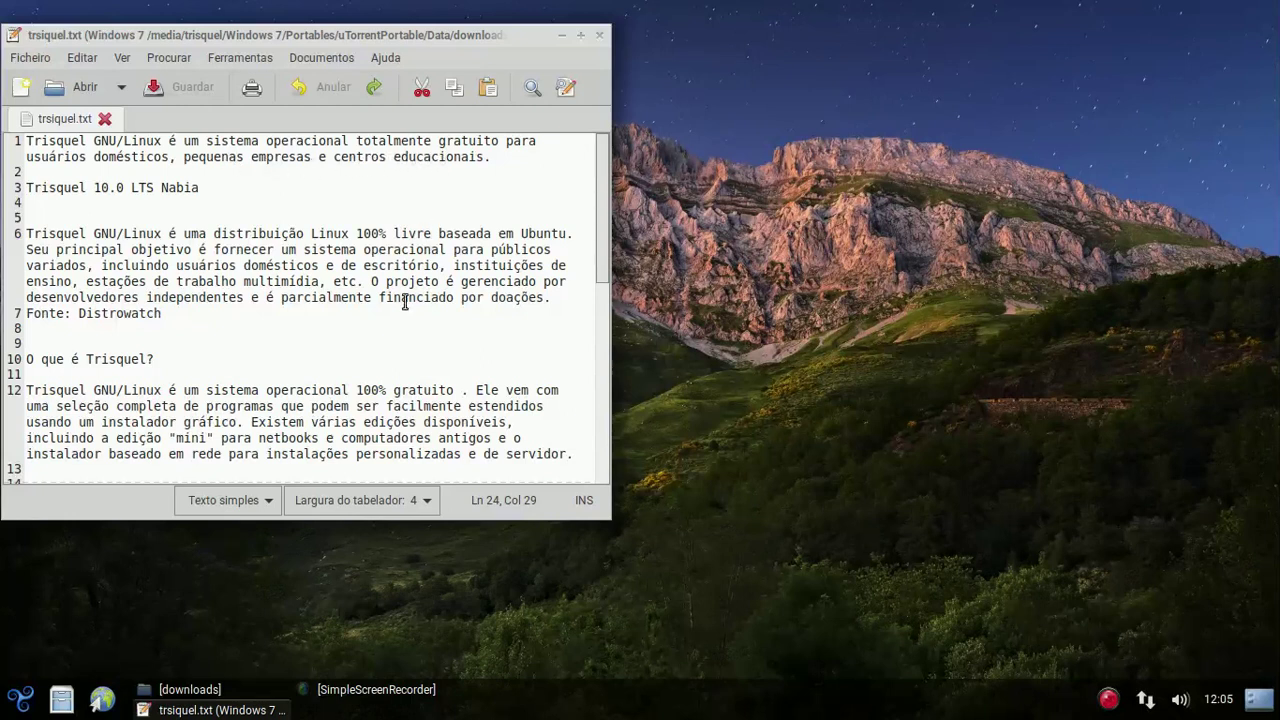
{"action": "scroll", "coordinate": [405, 302], "scroll_direction": "down", "scroll_amount": 3}
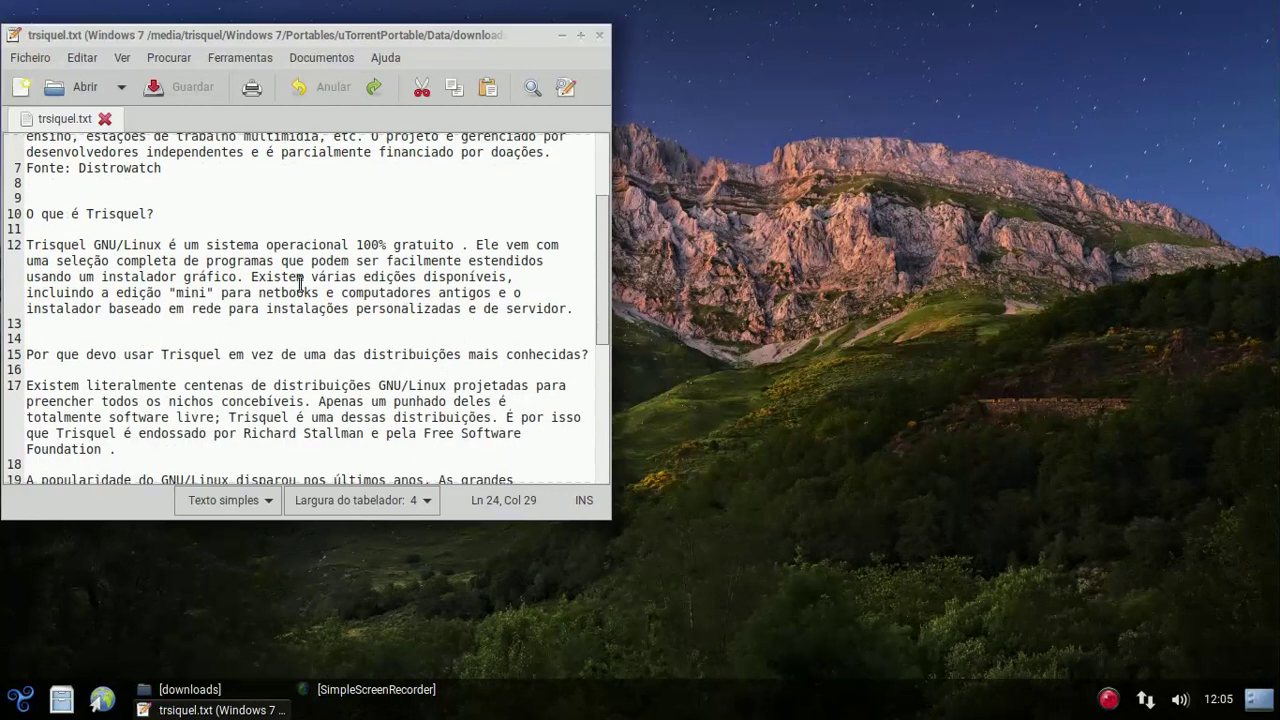
{"action": "scroll", "coordinate": [312, 263], "scroll_direction": "down", "scroll_amount": 1}
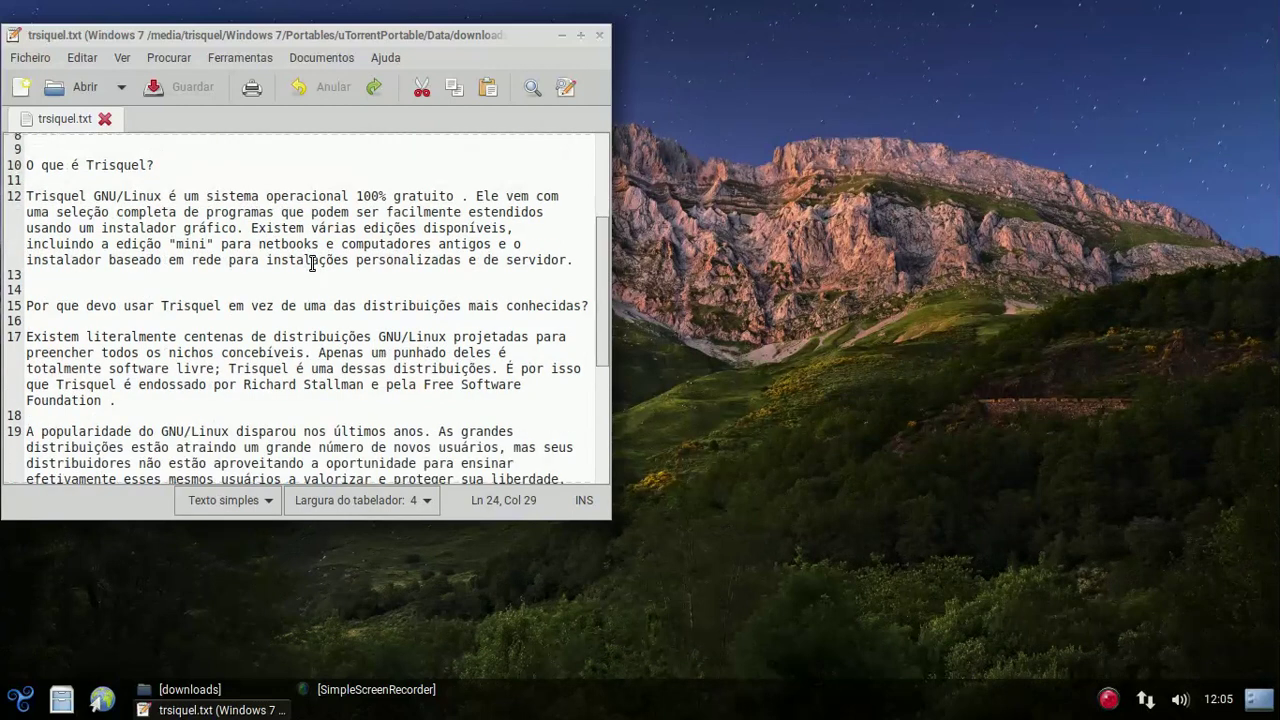
{"action": "scroll", "coordinate": [312, 263], "scroll_direction": "down", "scroll_amount": 1}
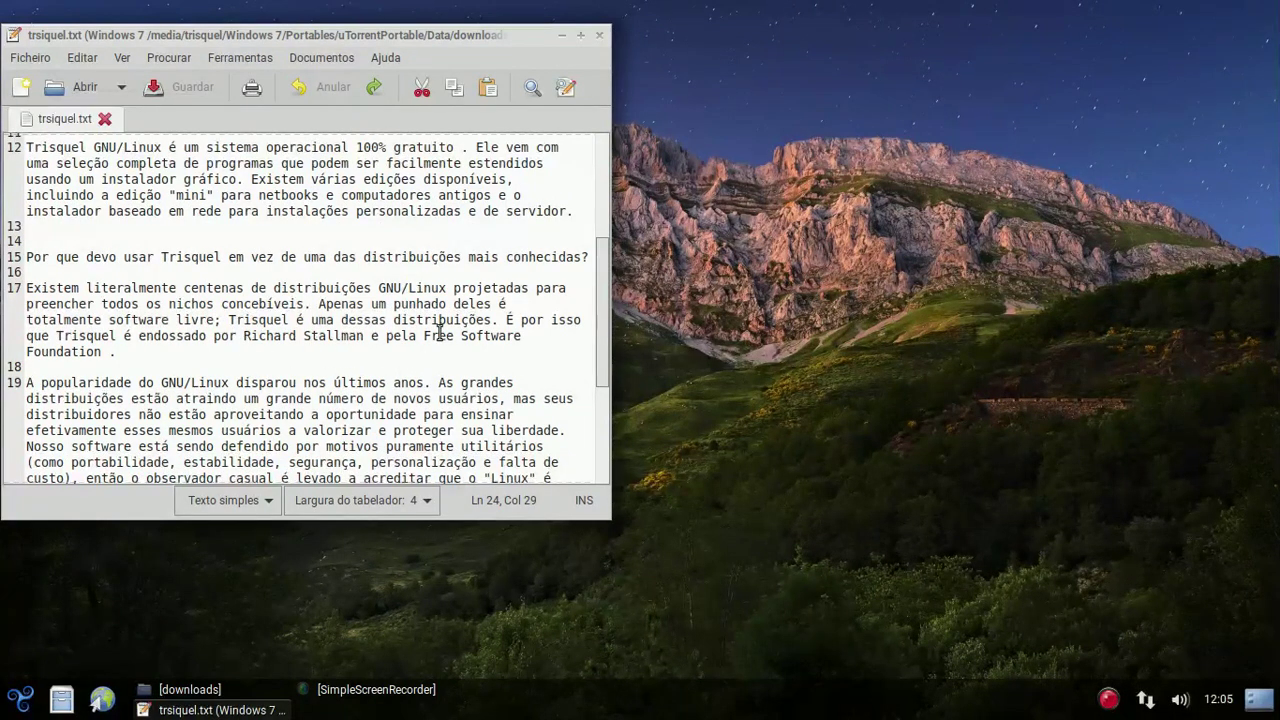
{"action": "scroll", "coordinate": [438, 332], "scroll_direction": "down", "scroll_amount": 5}
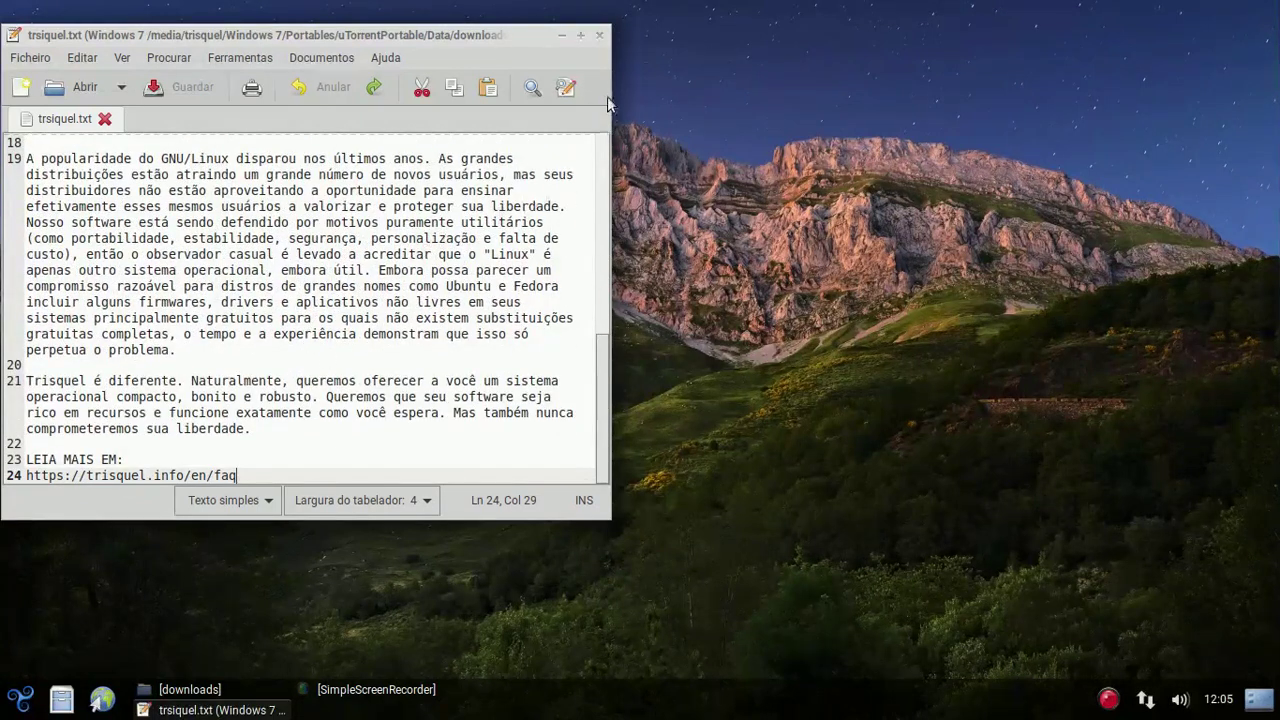
{"action": "left_click", "coordinate": [598, 37]}
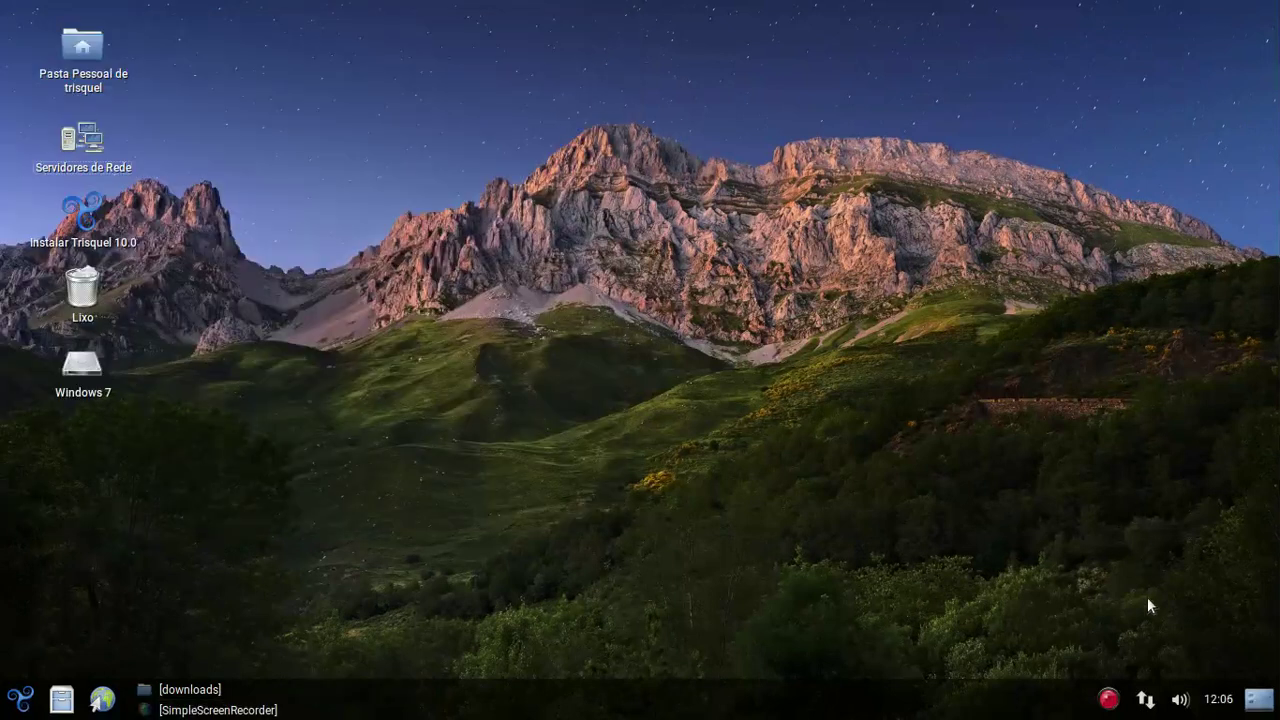
Check the available wired and Wi-Fi network connections and dismiss the list.
{"action": "left_click", "coordinate": [1146, 700]}
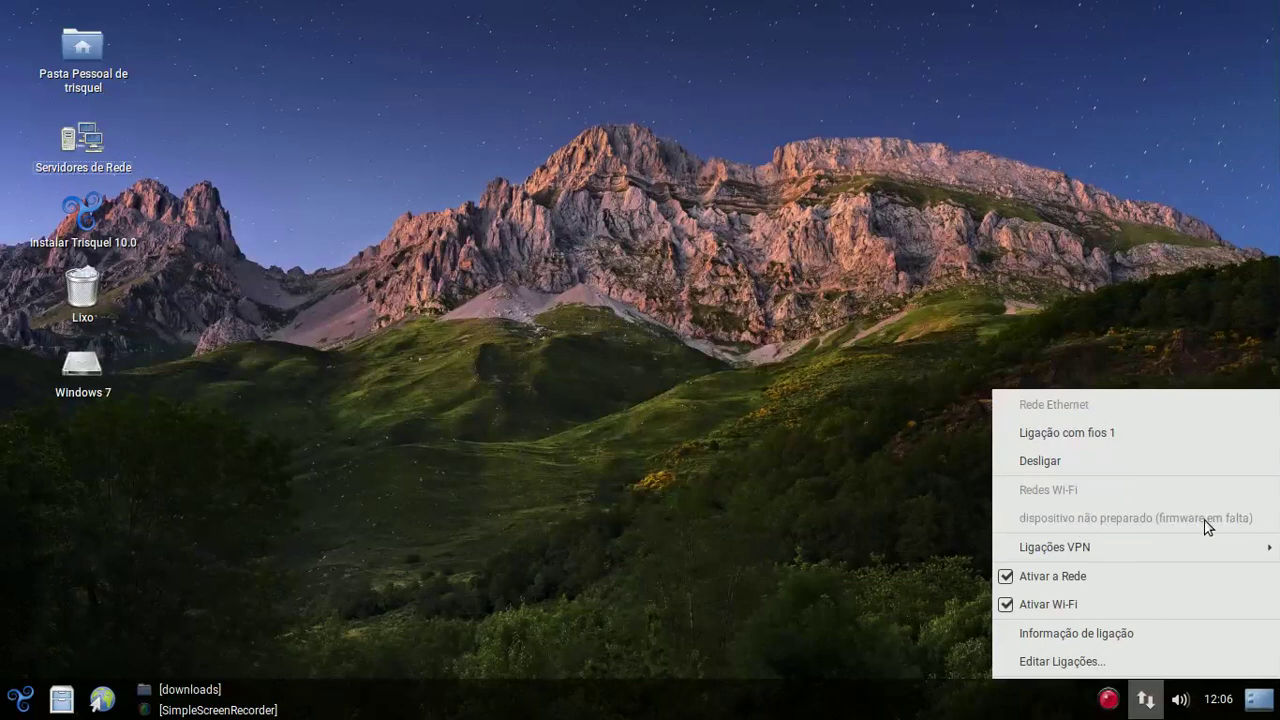
{"action": "left_click", "coordinate": [709, 451]}
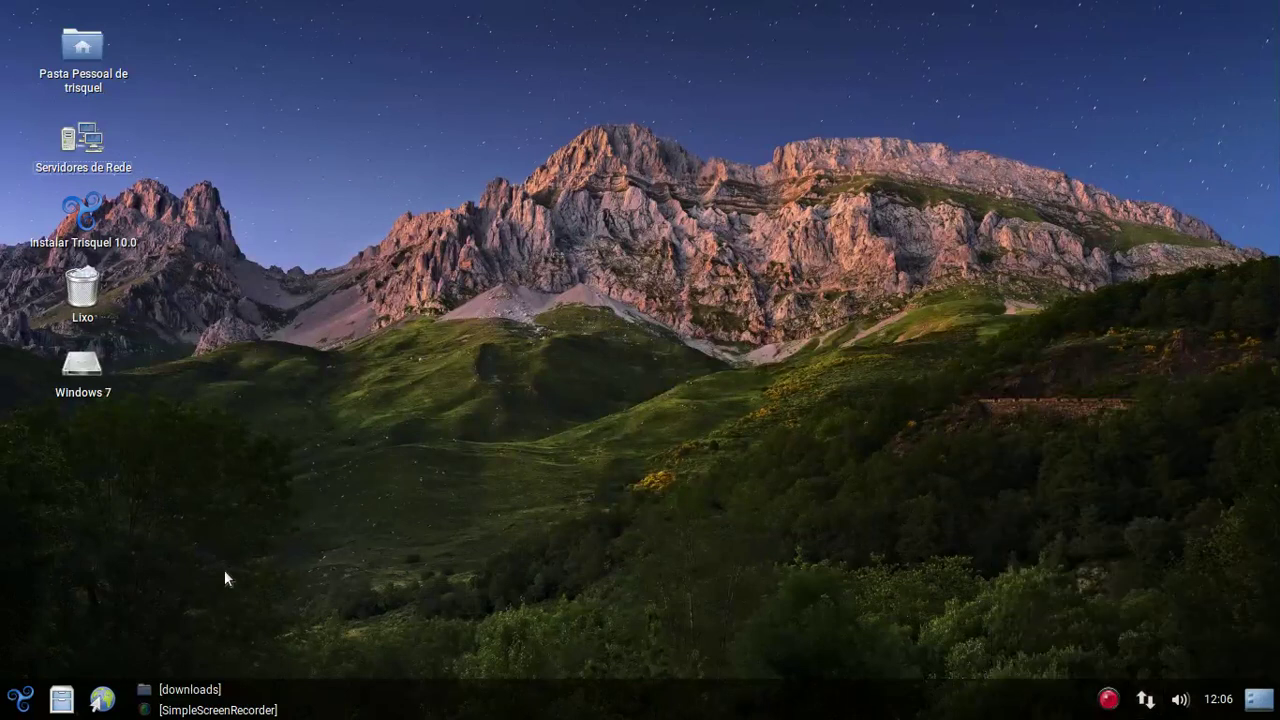
Open the Add/Remove Applications manager, search for "recorder" and look through the matching applications.
{"action": "left_click", "coordinate": [22, 698]}
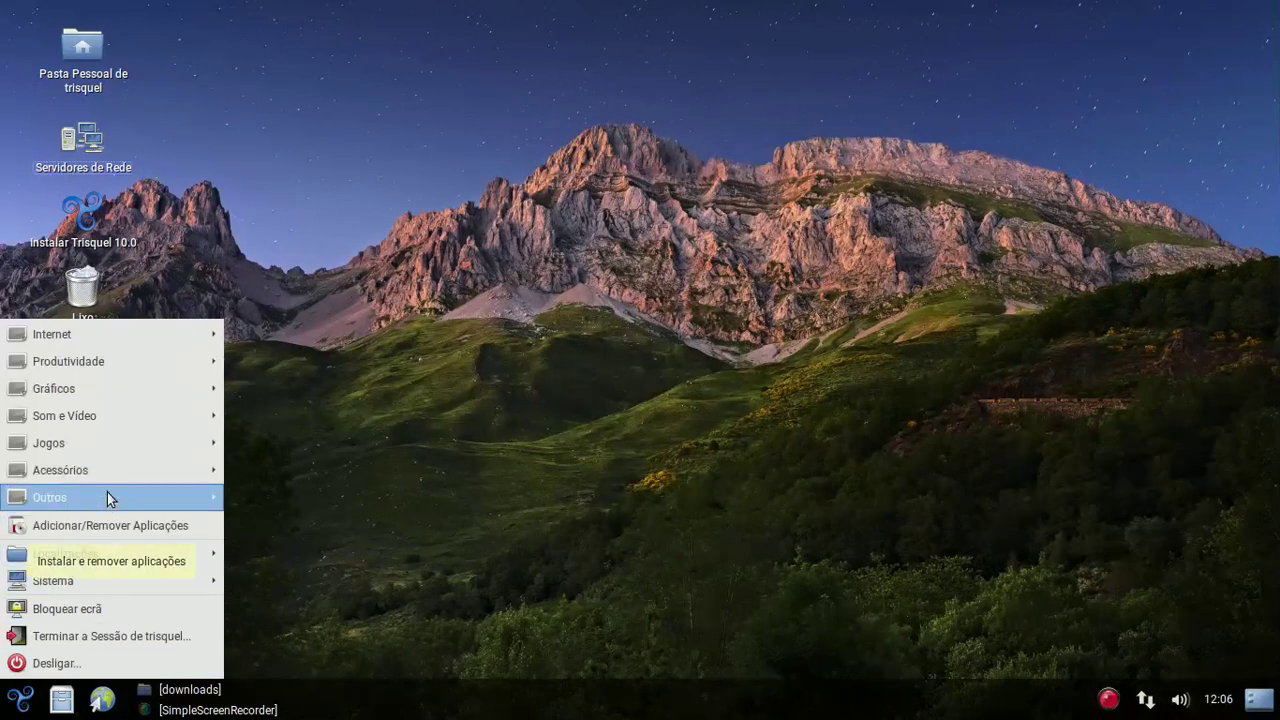
{"action": "mouse_move", "coordinate": [115, 482]}
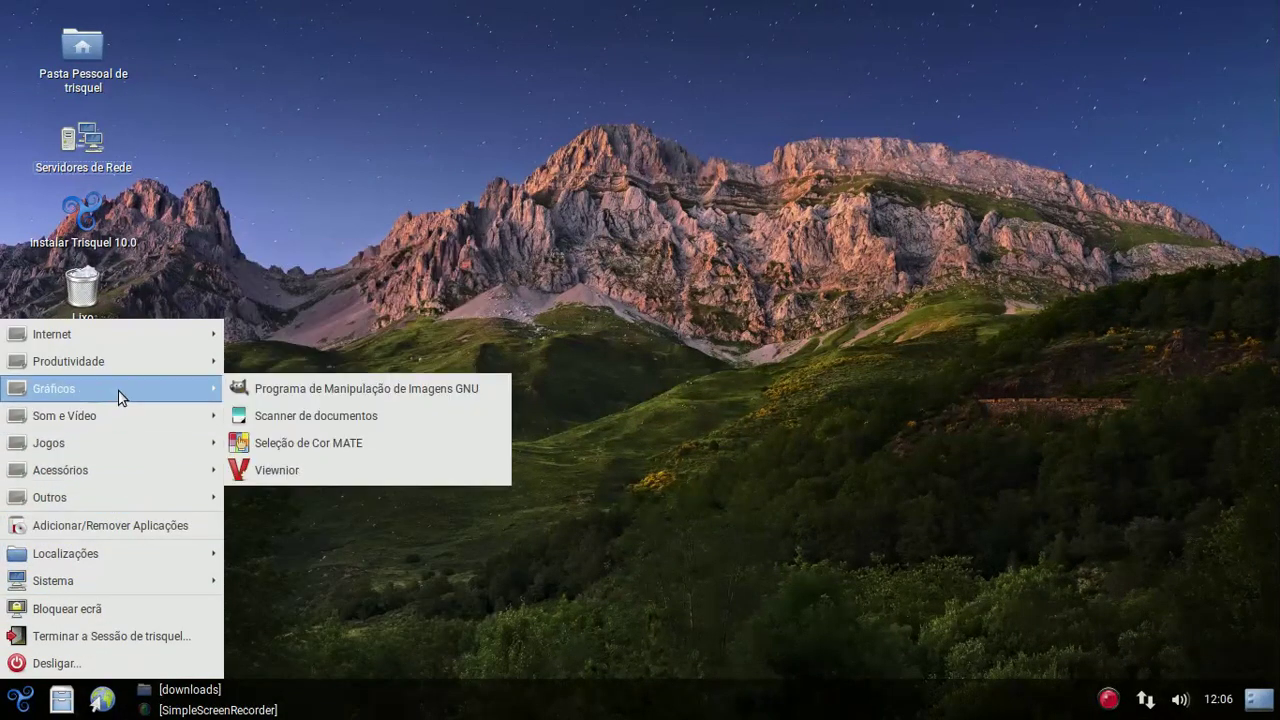
{"action": "mouse_move", "coordinate": [120, 415]}
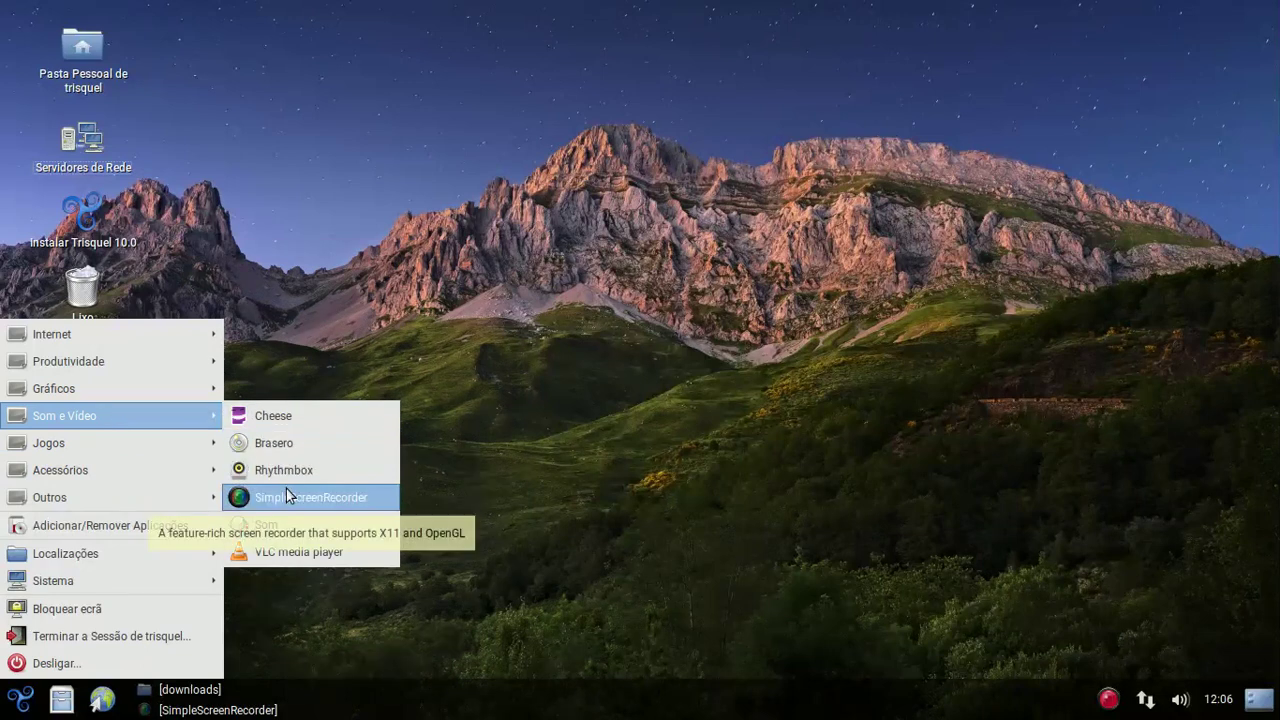
{"action": "left_click", "coordinate": [103, 525]}
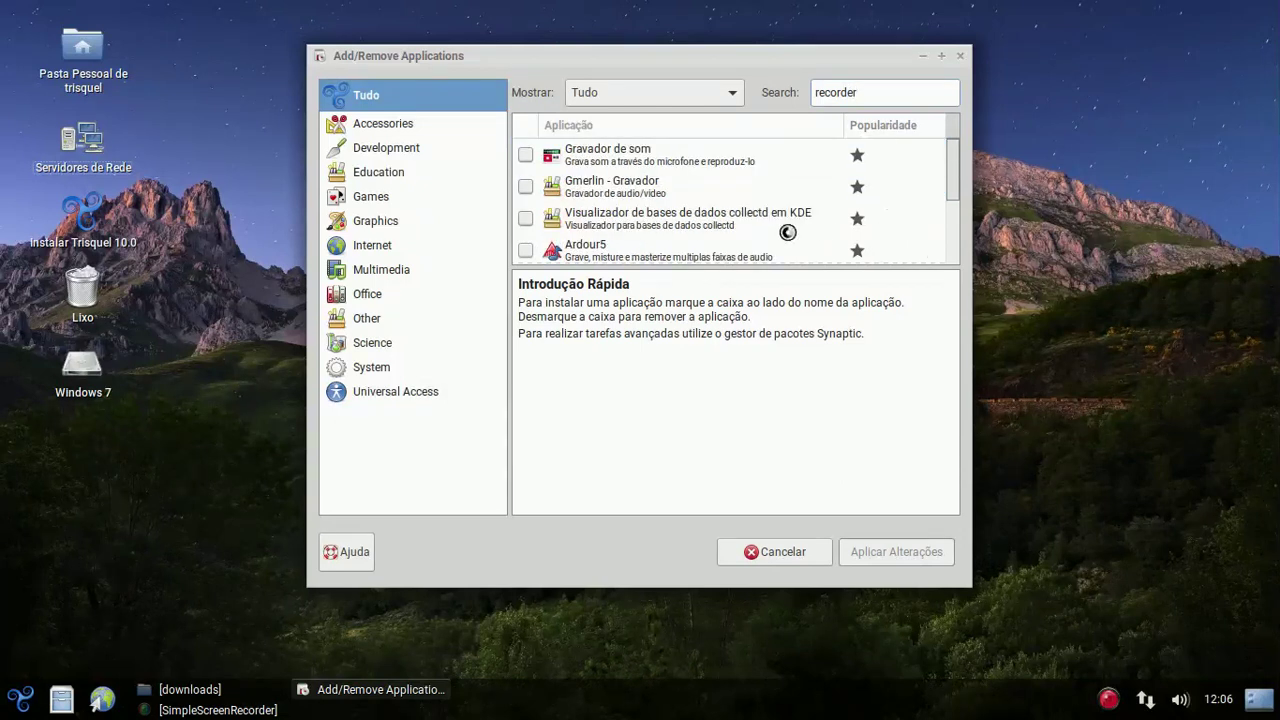
{"action": "scroll", "coordinate": [705, 187], "scroll_direction": "down", "scroll_amount": 1}
{"action": "scroll", "coordinate": [705, 187], "scroll_direction": "down", "scroll_amount": 1}
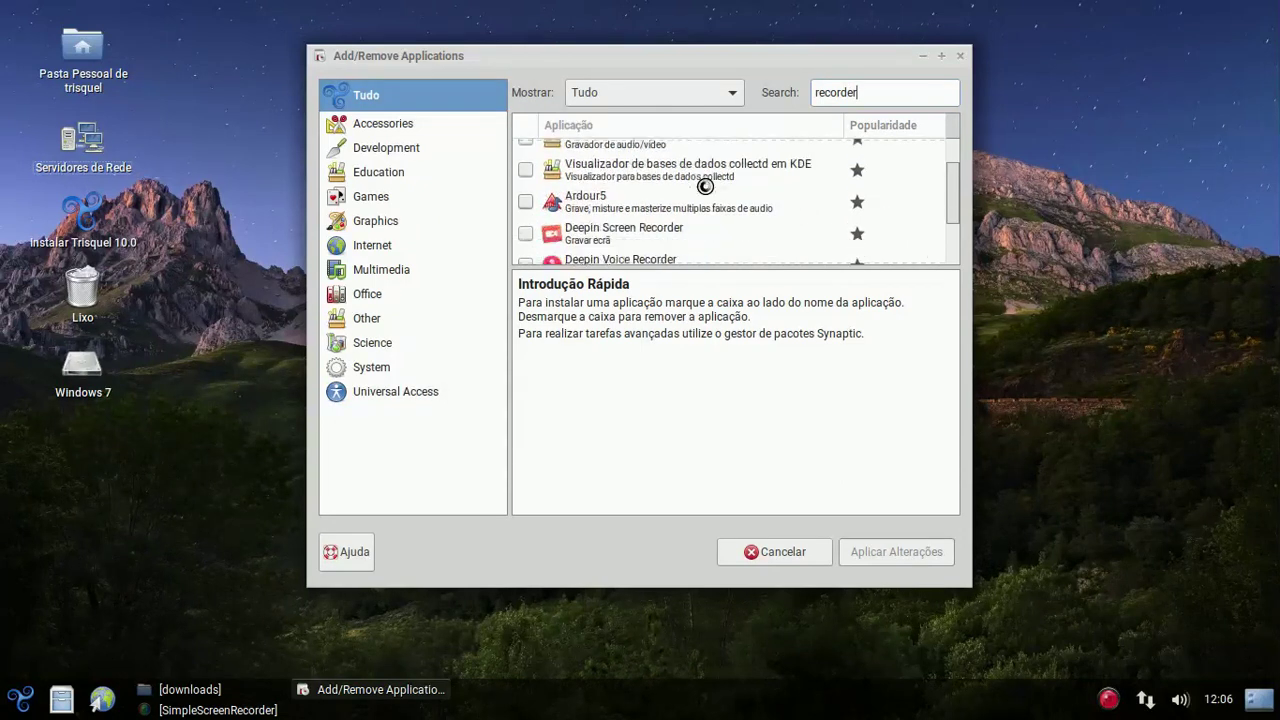
{"action": "scroll", "coordinate": [675, 224], "scroll_direction": "down", "scroll_amount": 1}
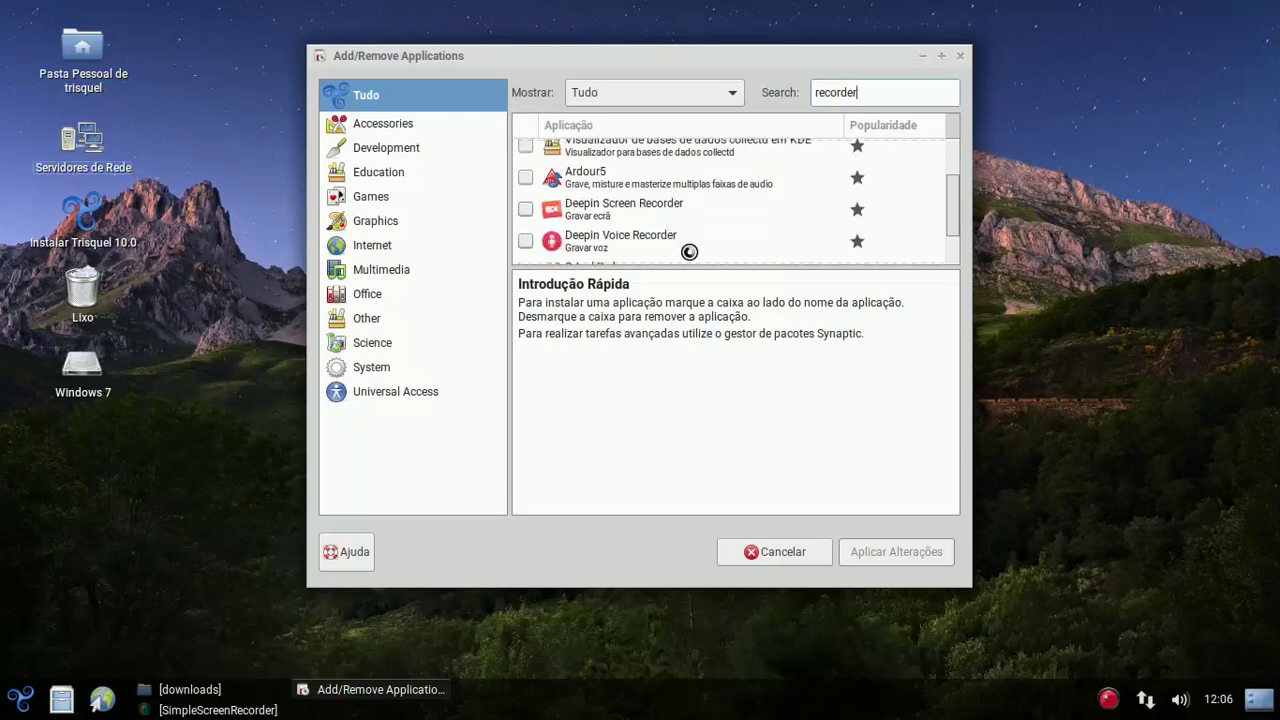
{"action": "scroll", "coordinate": [661, 240], "scroll_direction": "down", "scroll_amount": 2}
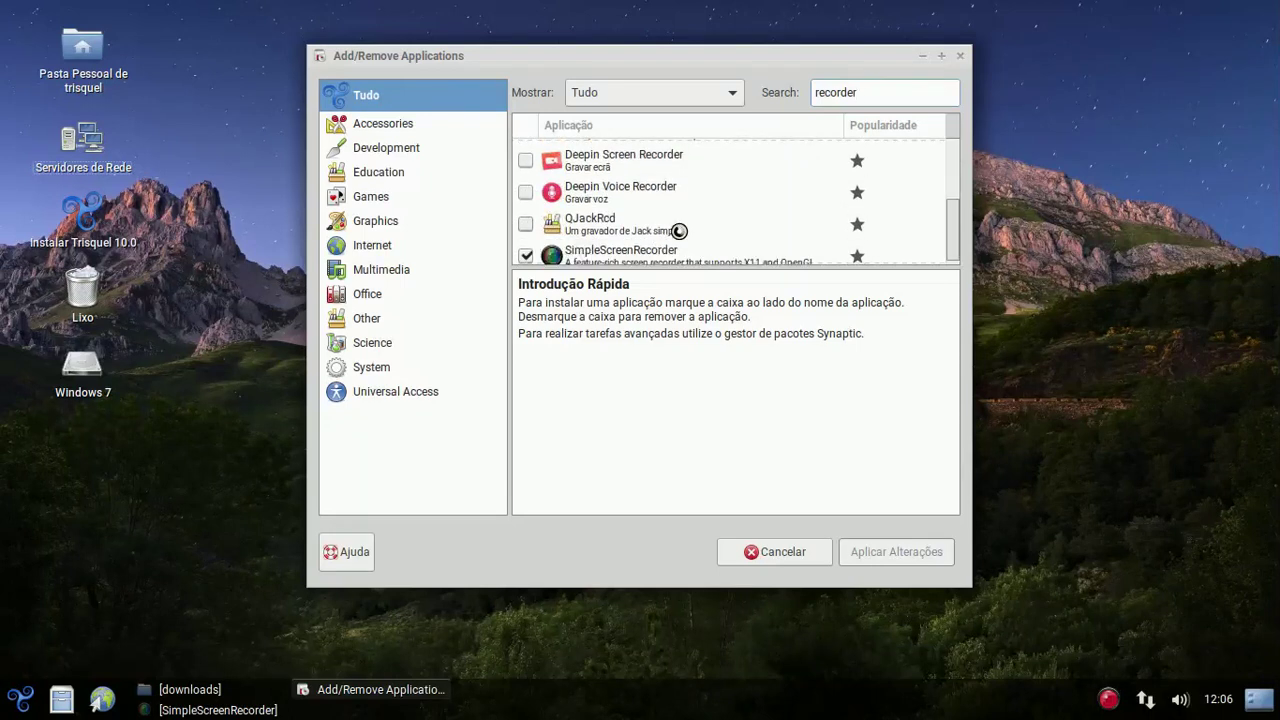
{"action": "scroll", "coordinate": [661, 240], "scroll_direction": "down", "scroll_amount": 1}
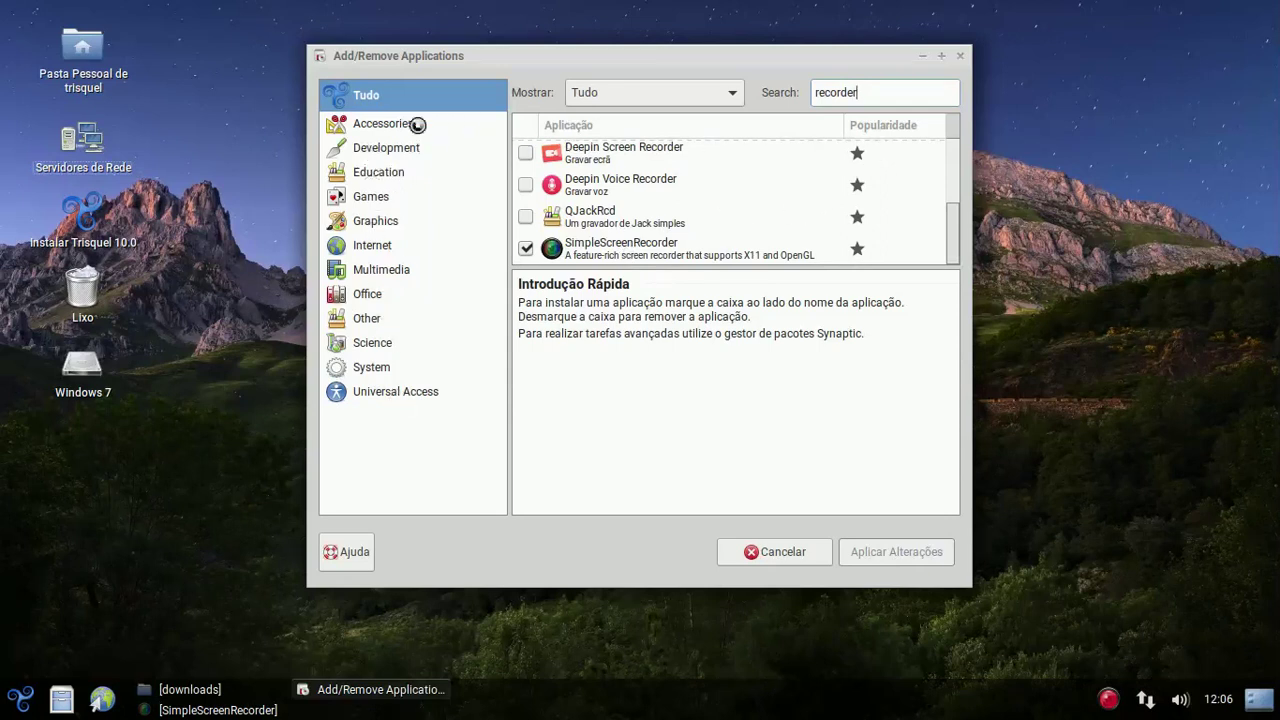
Search the application manager for "vokoscreen", install vokoscreenNG and close the manager once the installation is done.
{"action": "double_click", "coordinate": [882, 93]}
{"action": "type", "text": "vokoscreen"}
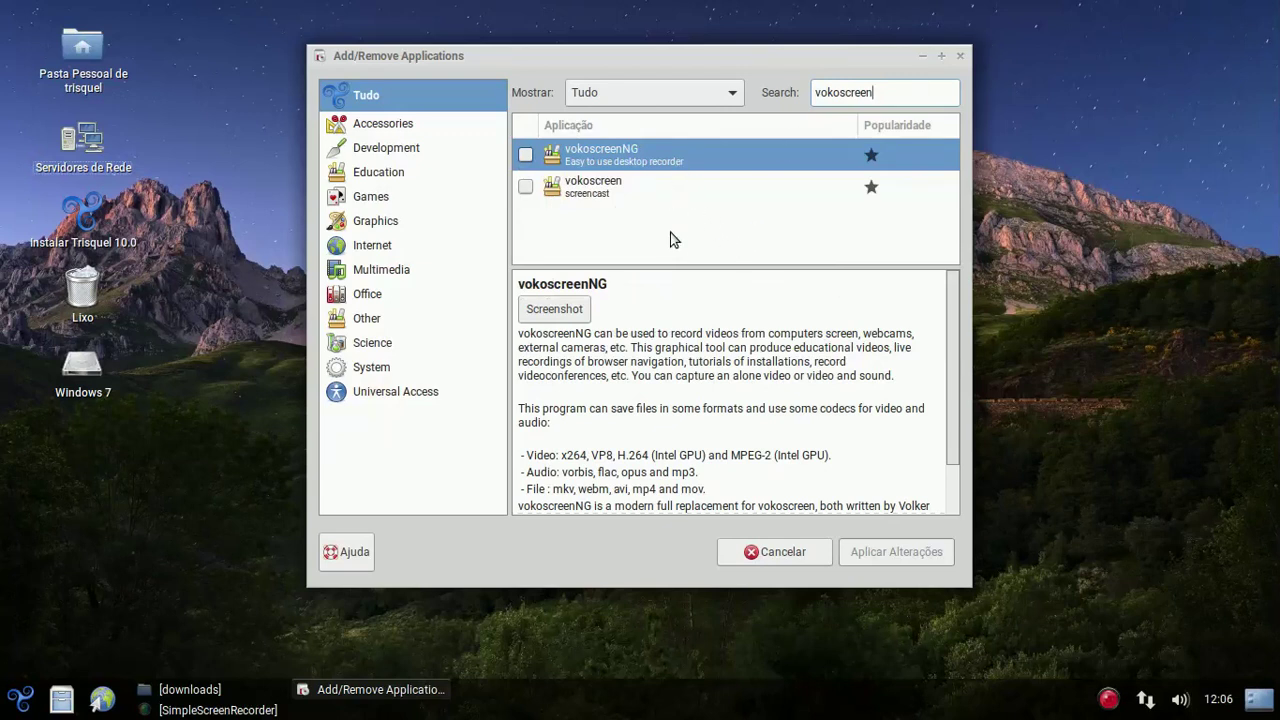
{"action": "left_click", "coordinate": [526, 155]}
{"action": "left_click", "coordinate": [881, 557]}
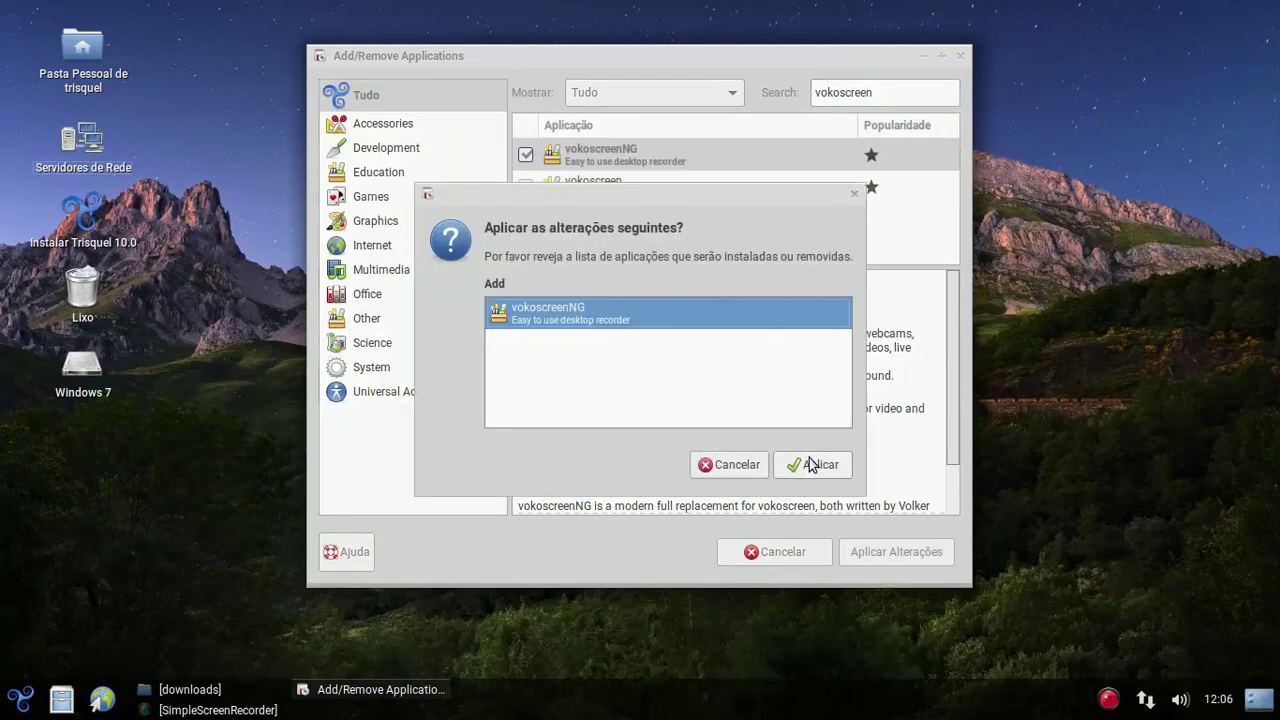
{"action": "left_click", "coordinate": [812, 465]}
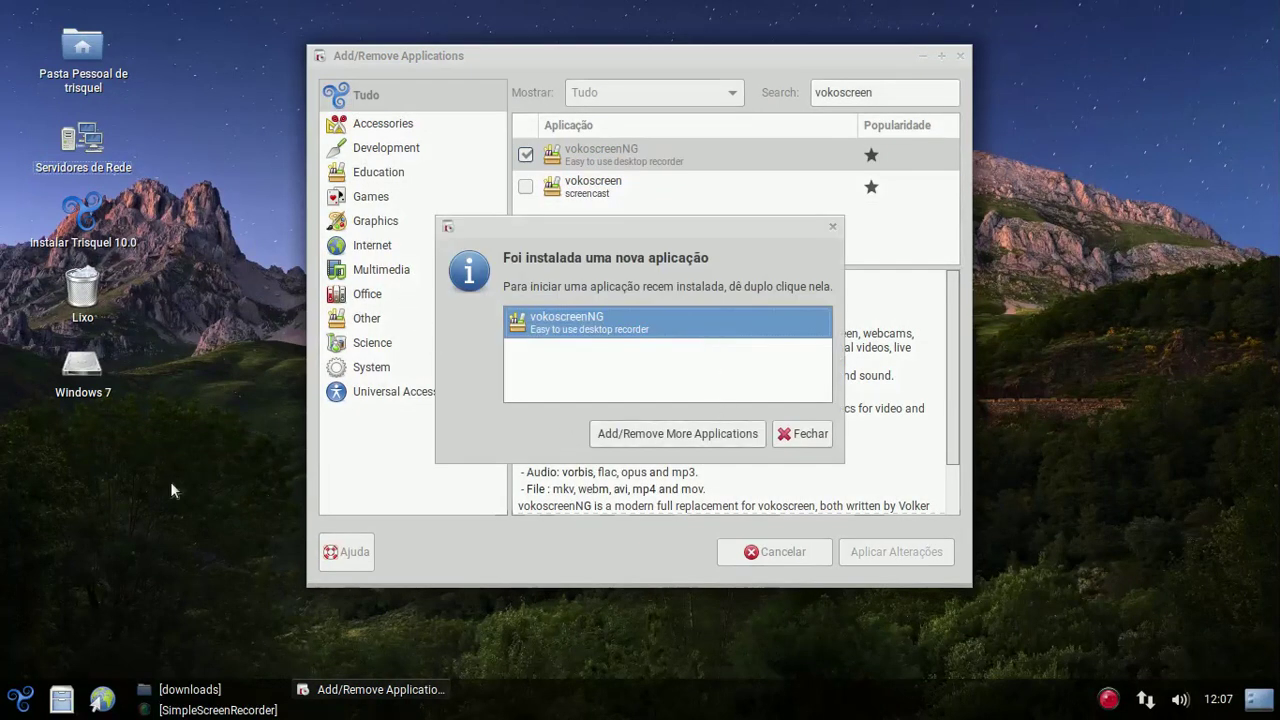
{"action": "left_click", "coordinate": [826, 437]}
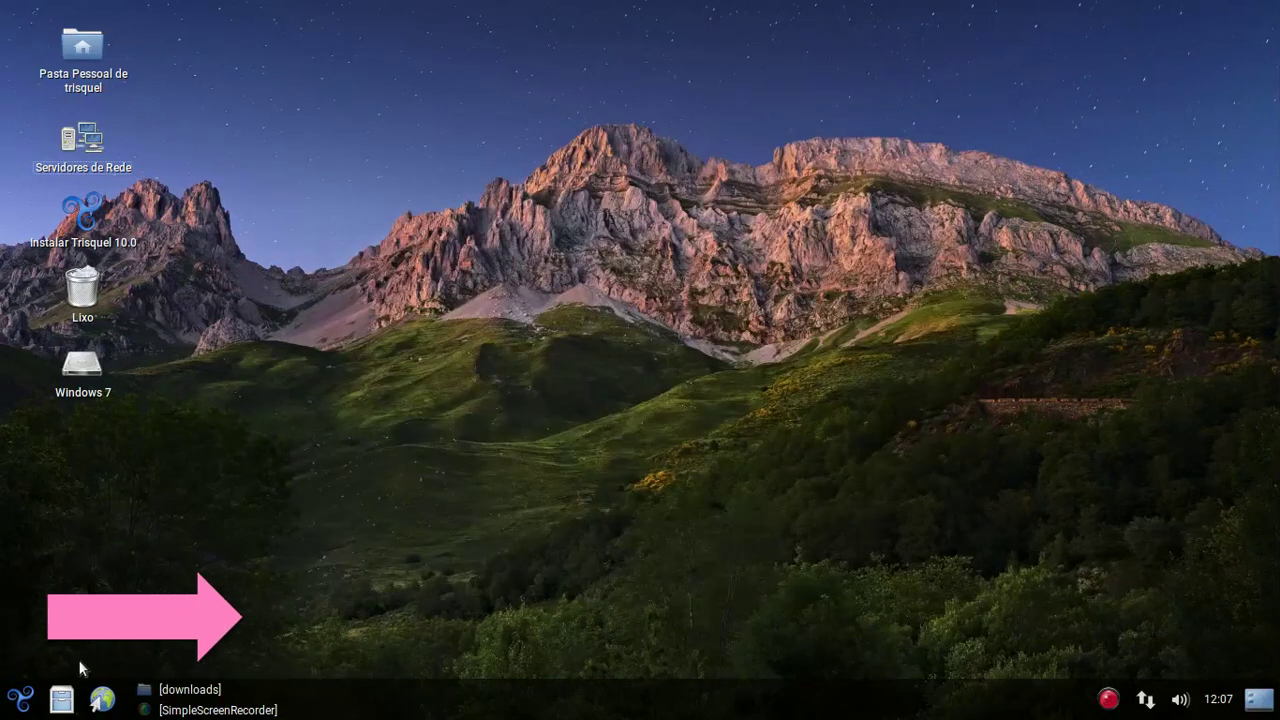
Try to launch the newly installed vokoscreenNG from the Som e Vídeo applications.
{"action": "left_click", "coordinate": [22, 699]}
{"action": "mouse_move", "coordinate": [123, 461]}
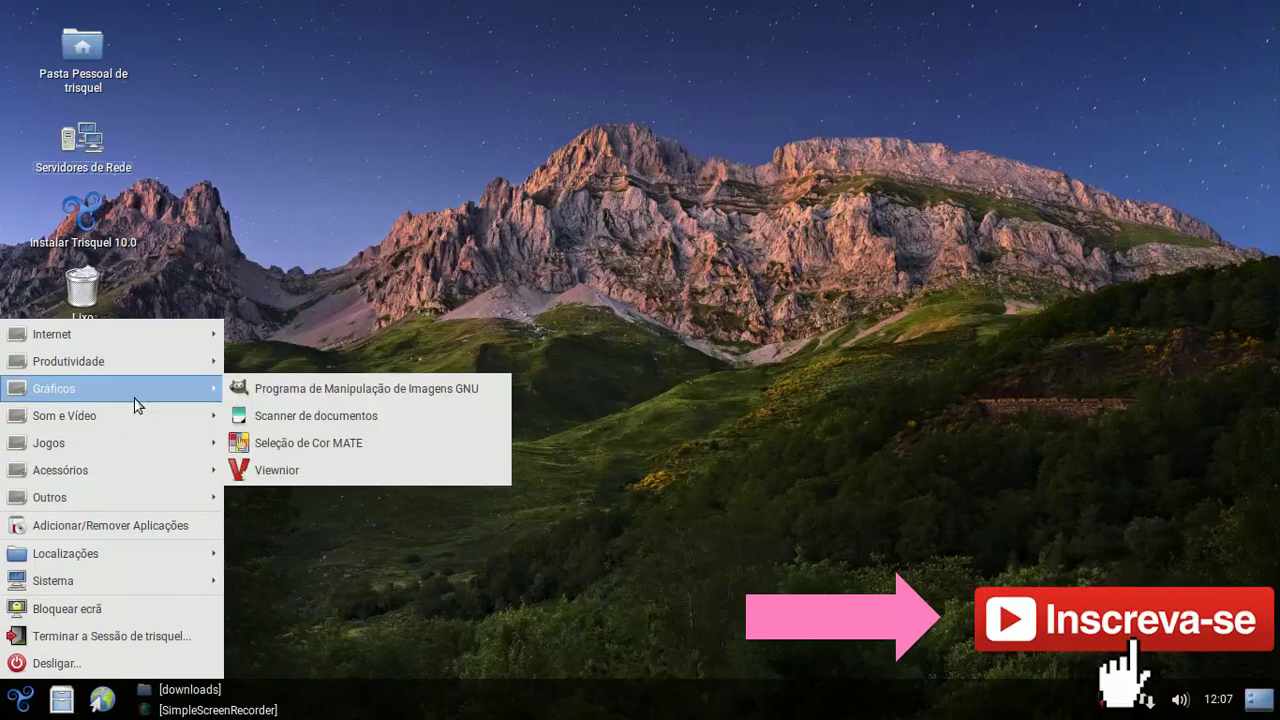
{"action": "mouse_move", "coordinate": [130, 416]}
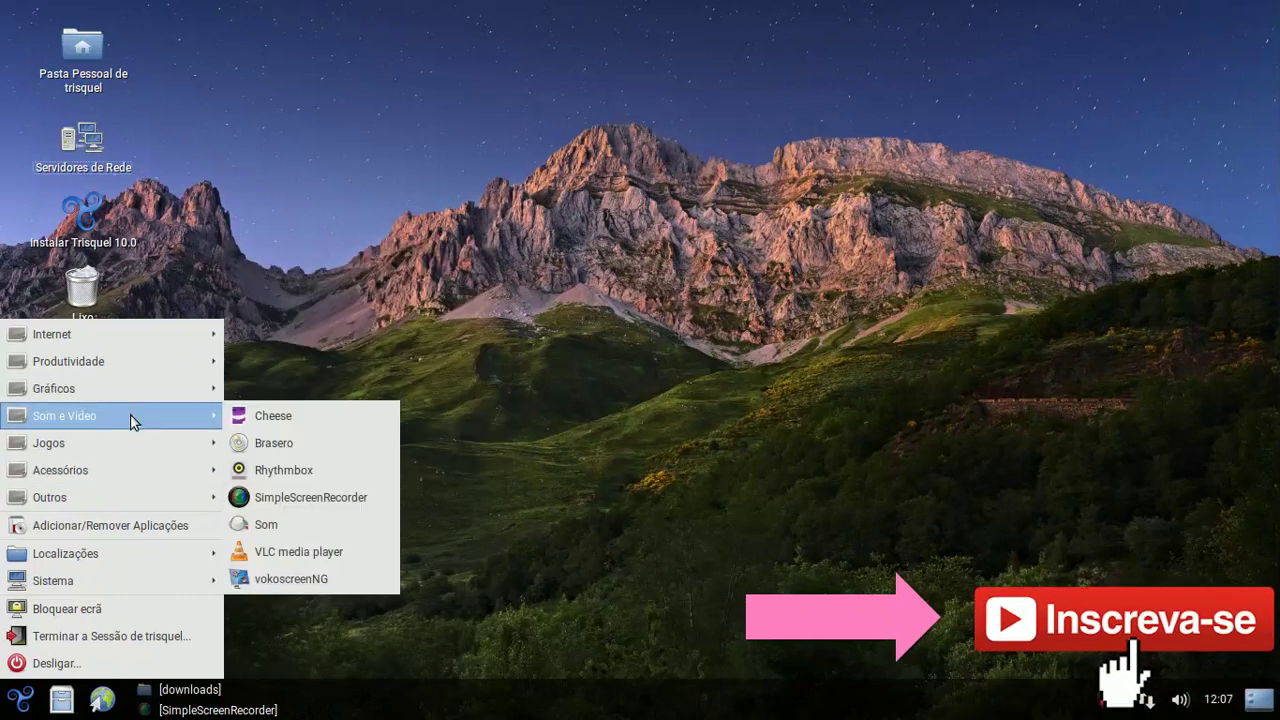
{"action": "left_click", "coordinate": [297, 583]}
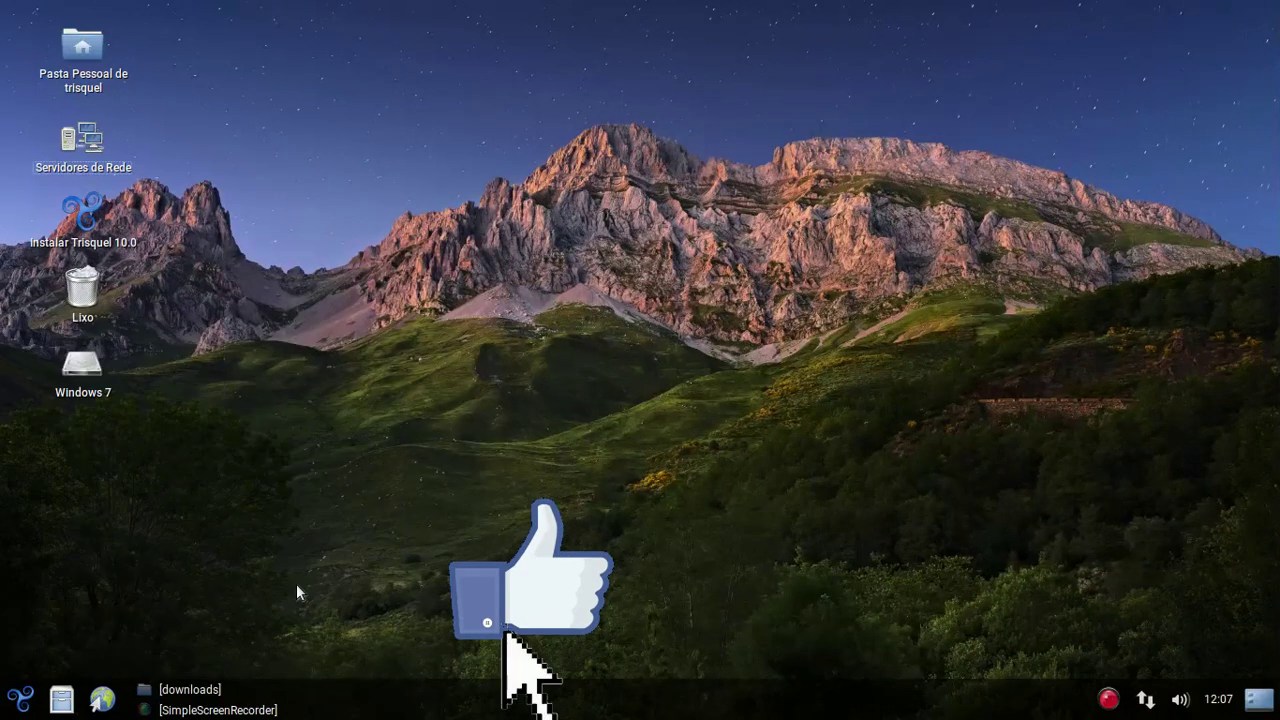
Open the desktop background preferences, look over the available wallpapers and browse the list of themes.
{"action": "right_click", "coordinate": [652, 105]}
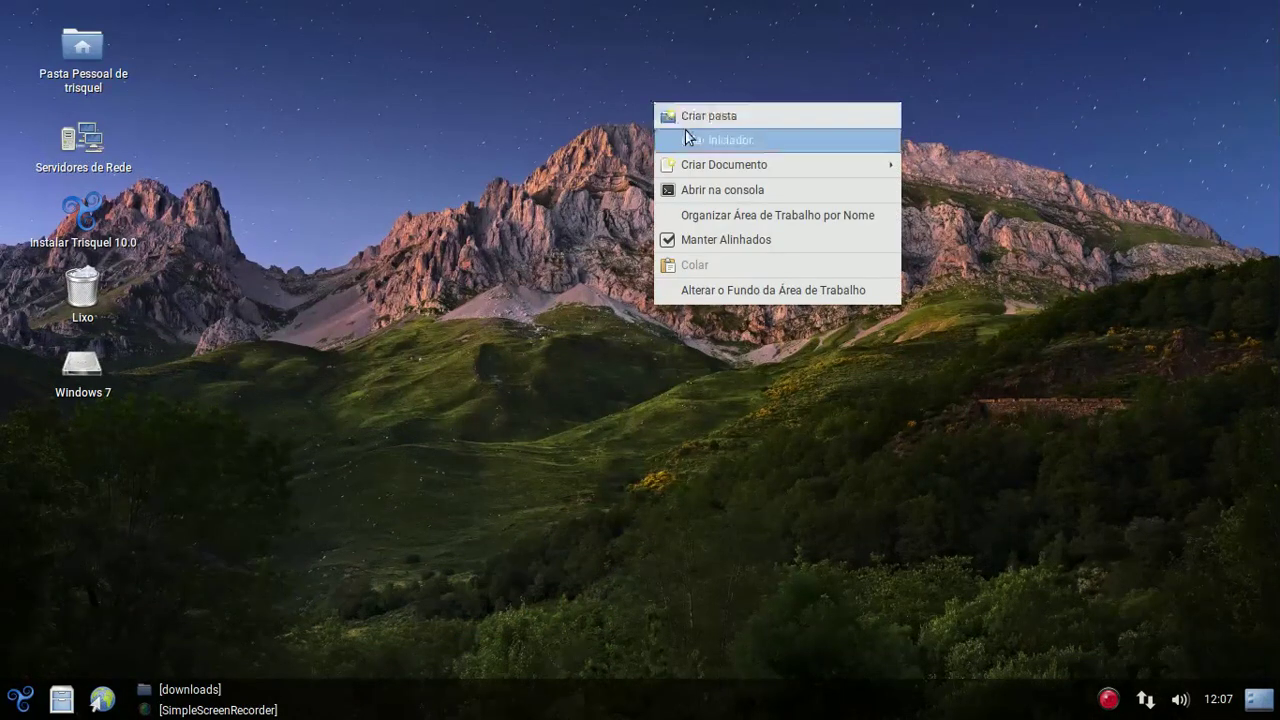
{"action": "left_click", "coordinate": [776, 292]}
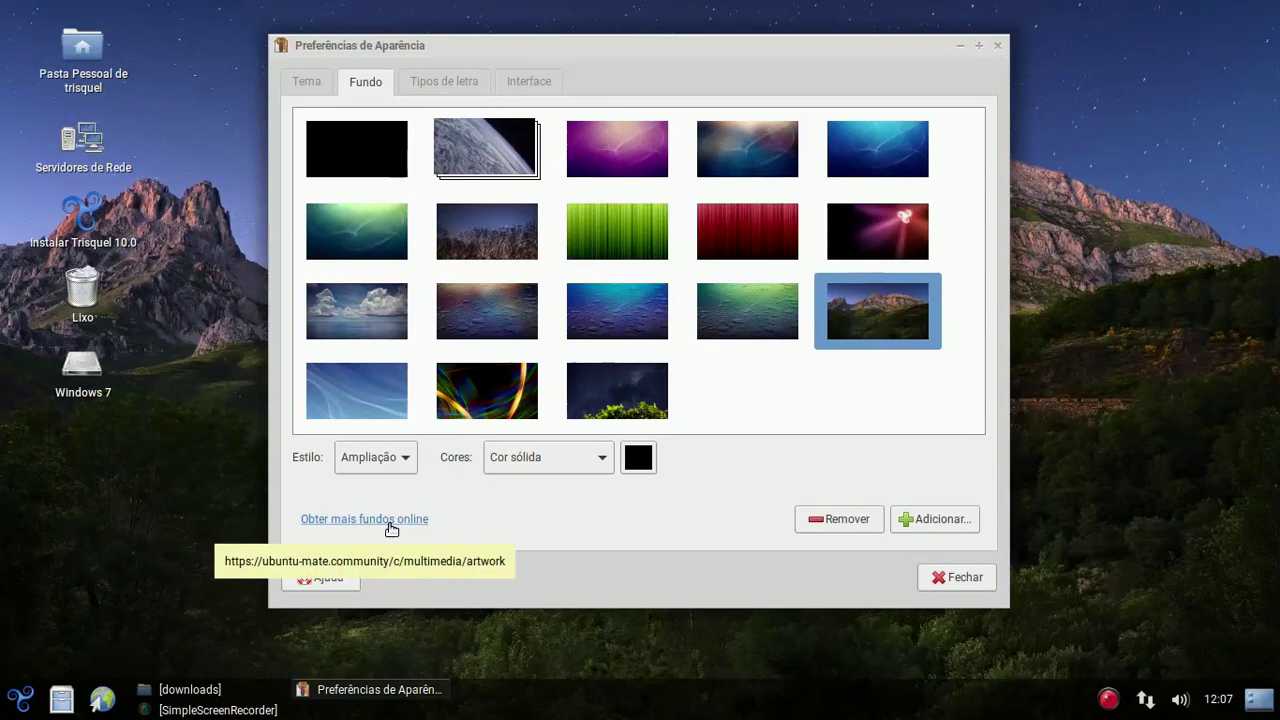
{"action": "left_click", "coordinate": [320, 80]}
{"action": "mouse_move", "coordinate": [980, 177]}
{"action": "left_mouse_down"}
{"action": "mouse_move", "coordinate": [983, 434]}
{"action": "mouse_move", "coordinate": [975, 160]}
{"action": "left_mouse_up"}
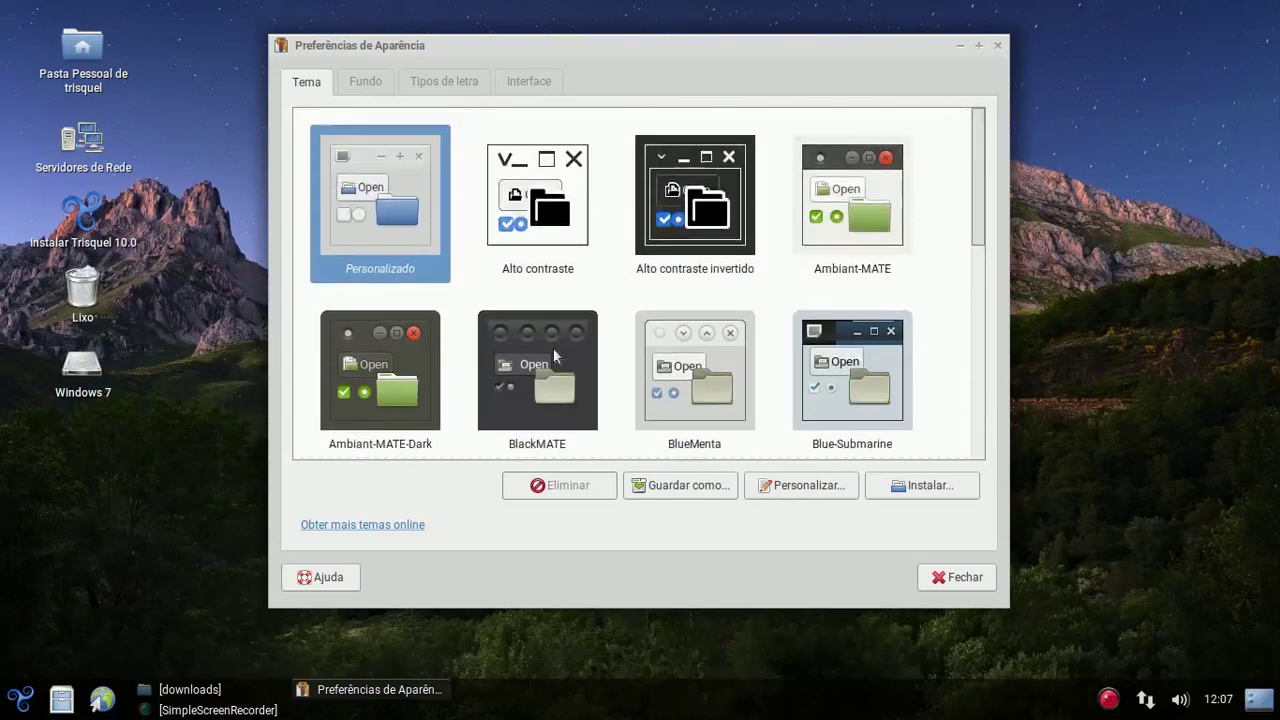
Try once more to launch vokoscreenNG while the appearance preferences stay open.
{"action": "left_click", "coordinate": [24, 694]}
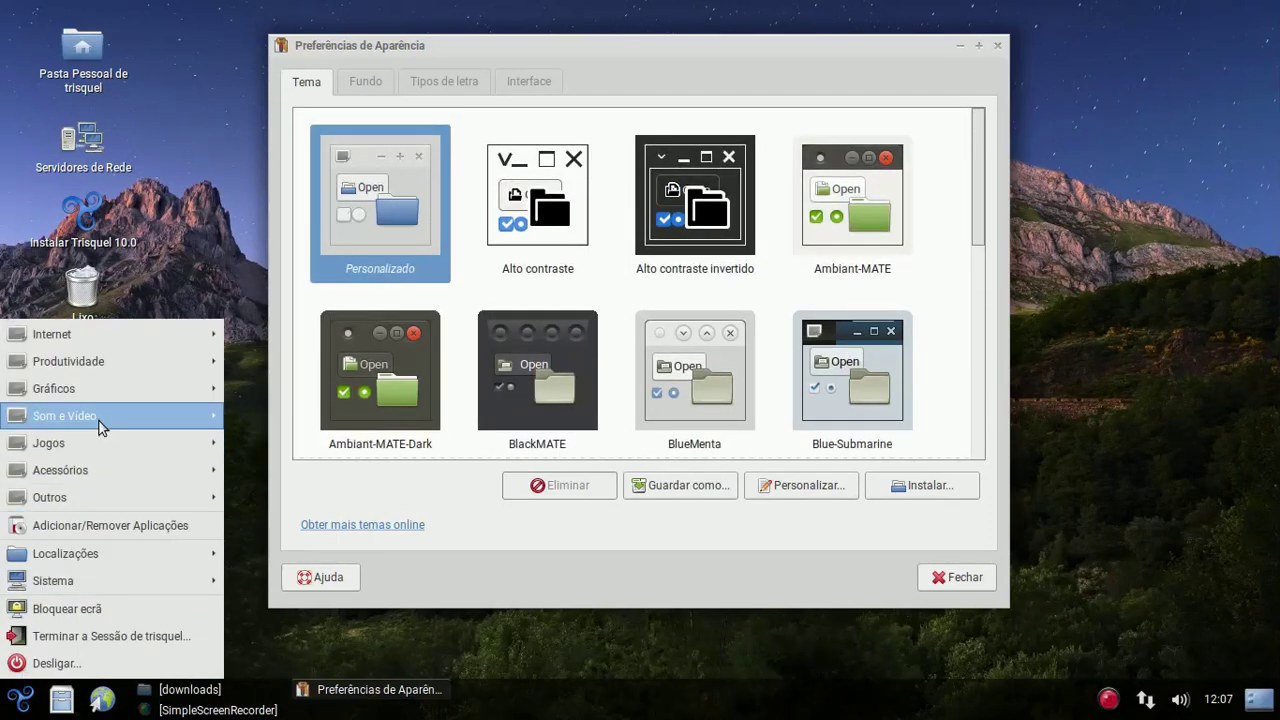
{"action": "mouse_move", "coordinate": [99, 419]}
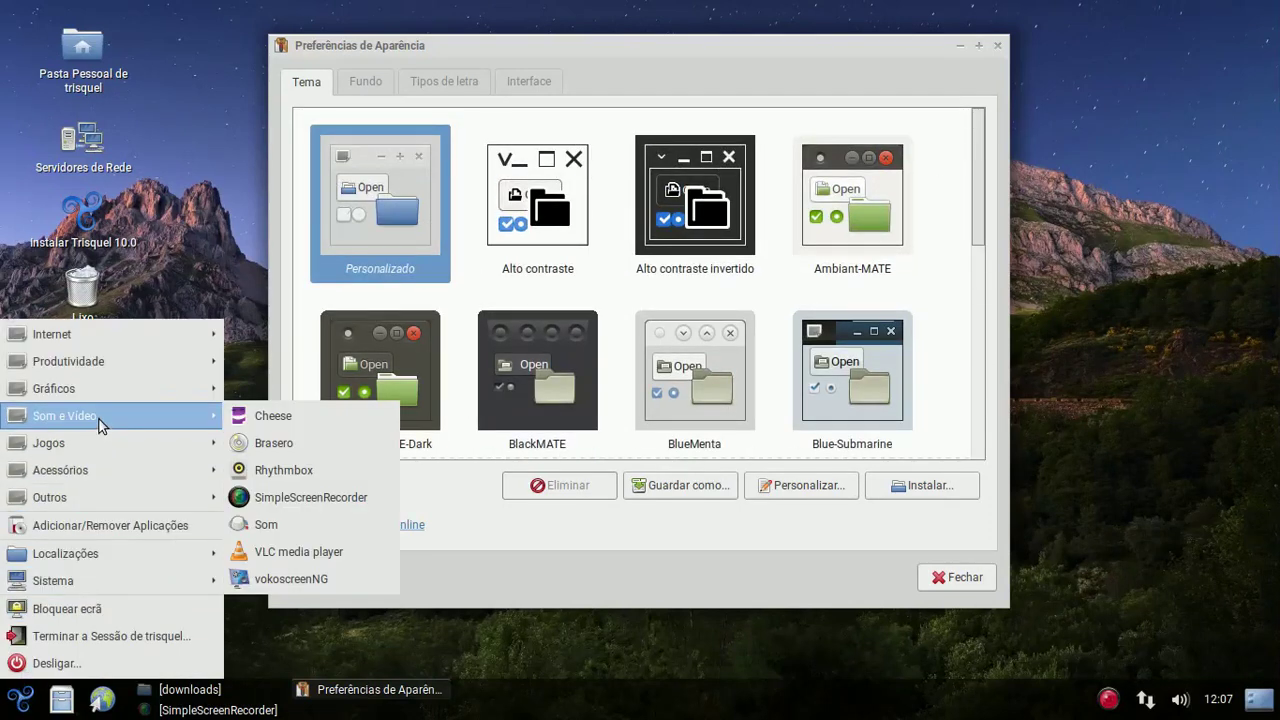
{"action": "left_click", "coordinate": [300, 578]}
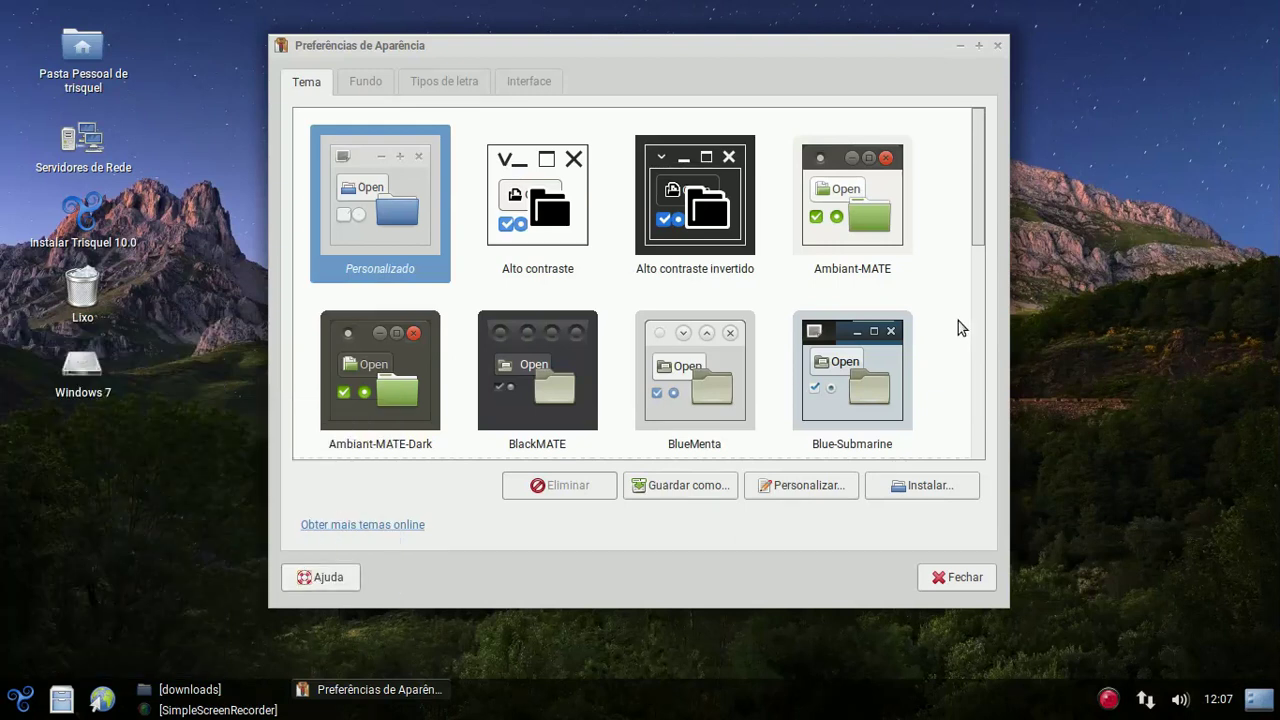
Try the Green-Submarine theme, switch the desktop to Ambiant-MATE-Dark and close the appearance preferences.
{"action": "left_click_drag", "start_coordinate": [976, 176], "coordinate": [953, 290]}
{"action": "left_click", "coordinate": [567, 260]}
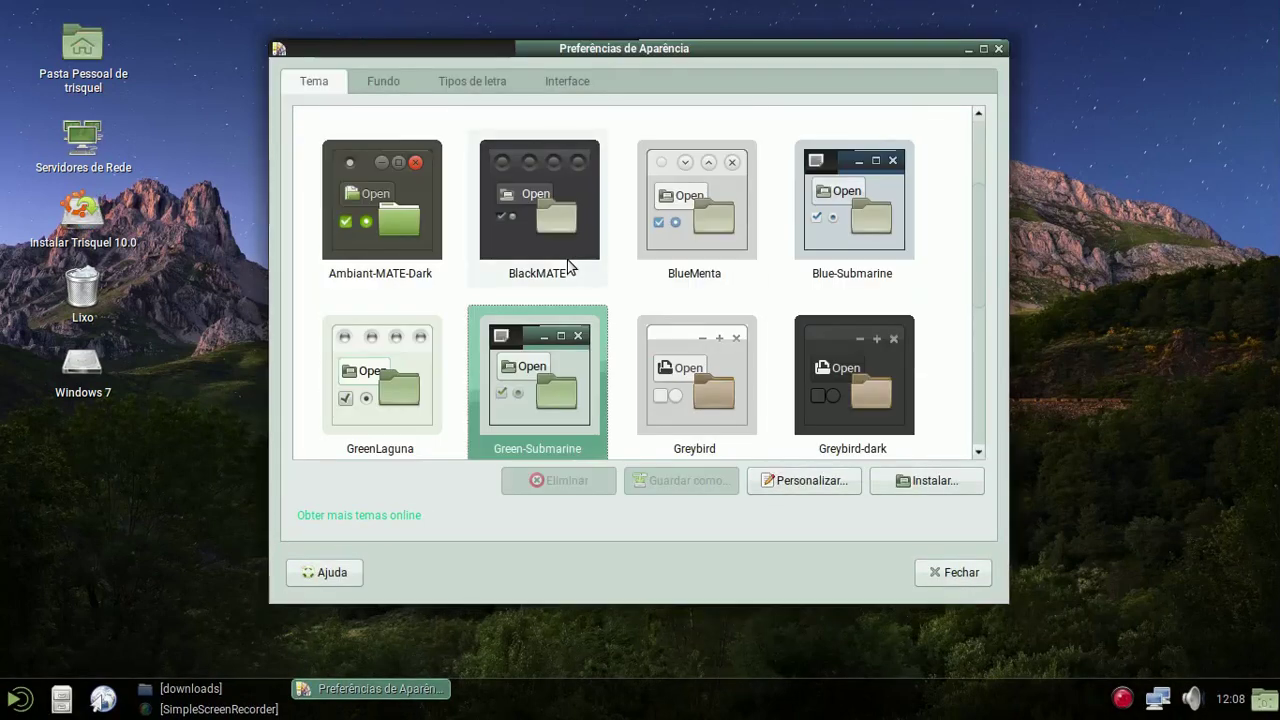
{"action": "left_click", "coordinate": [414, 172]}
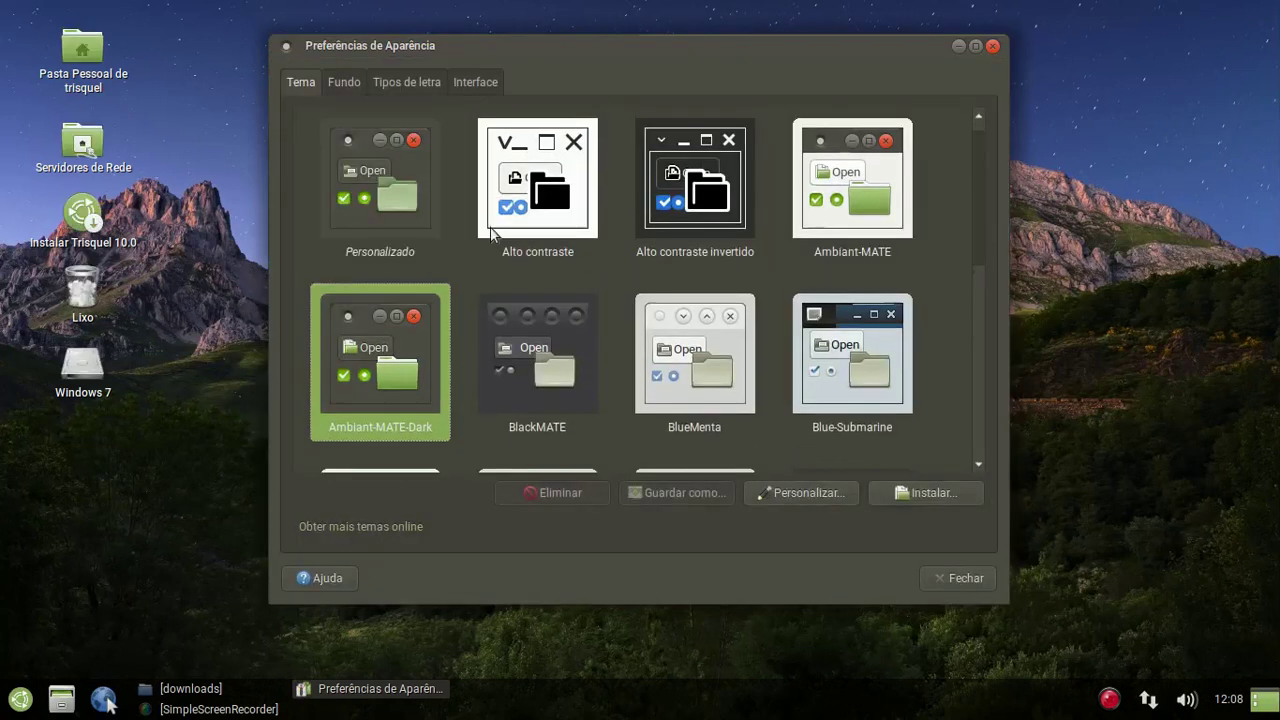
{"action": "scroll", "coordinate": [979, 400], "scroll_direction": "down", "scroll_amount": 5}
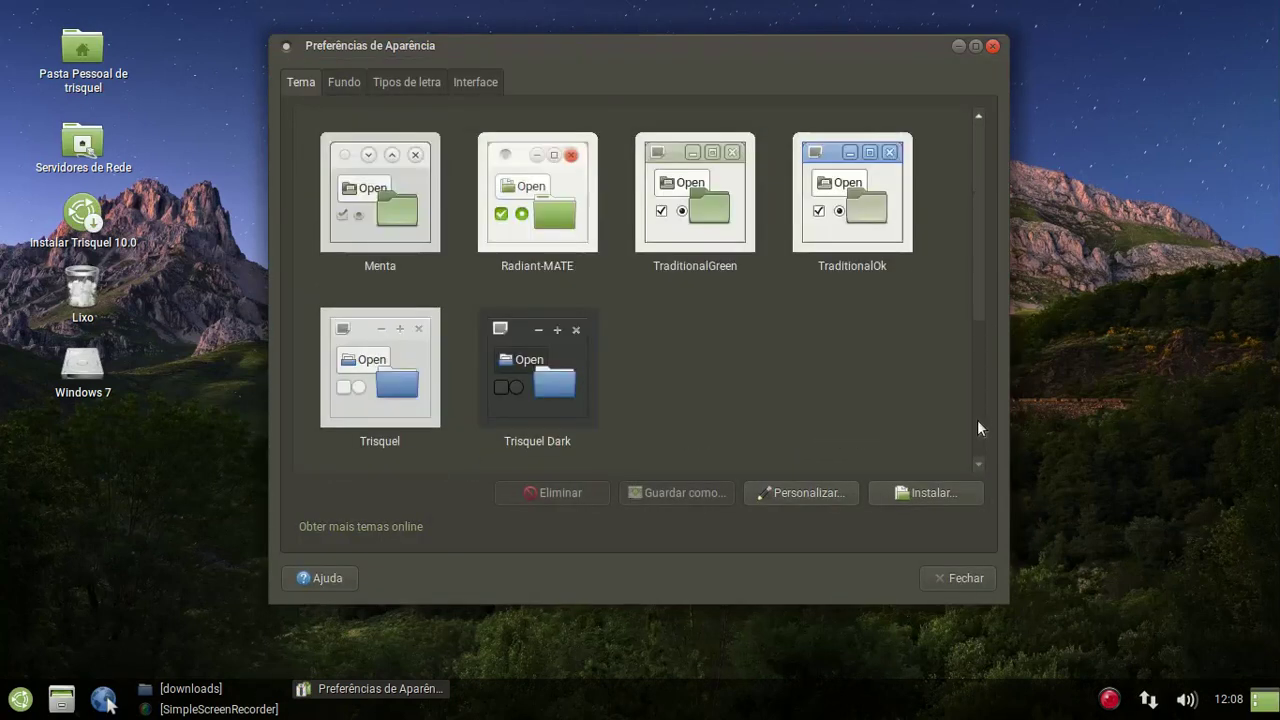
{"action": "left_click", "coordinate": [993, 47]}
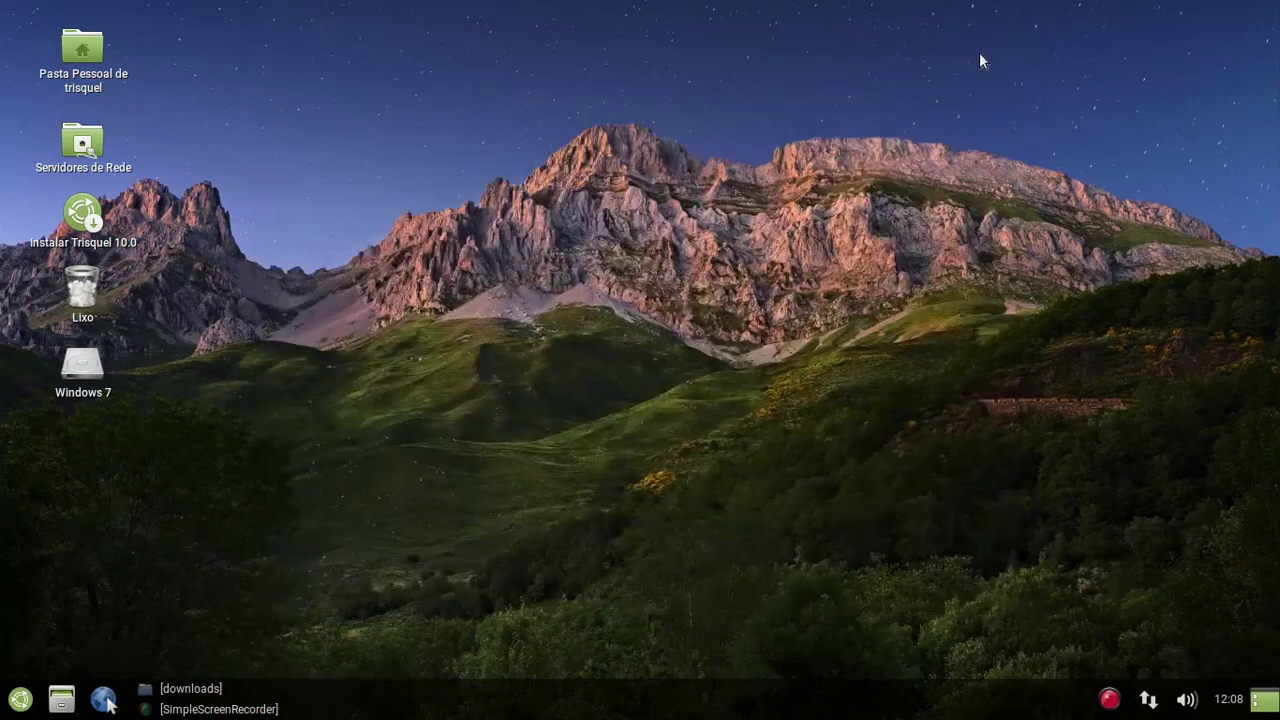
Look through the installed applications by category, from Produtividade, Gráficos and Som e Vídeo to Jogos, Acessórios and Outros.
{"action": "left_click", "coordinate": [19, 700]}
{"action": "mouse_move", "coordinate": [113, 344]}
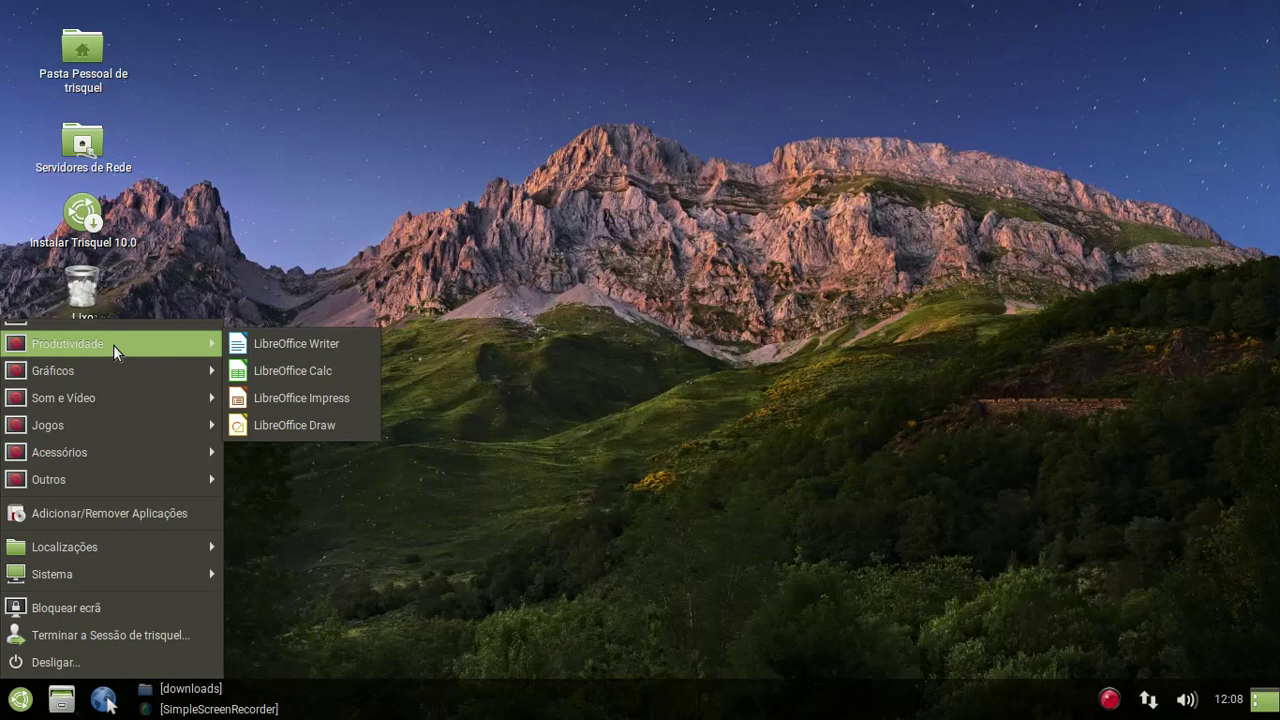
{"action": "mouse_move", "coordinate": [172, 366]}
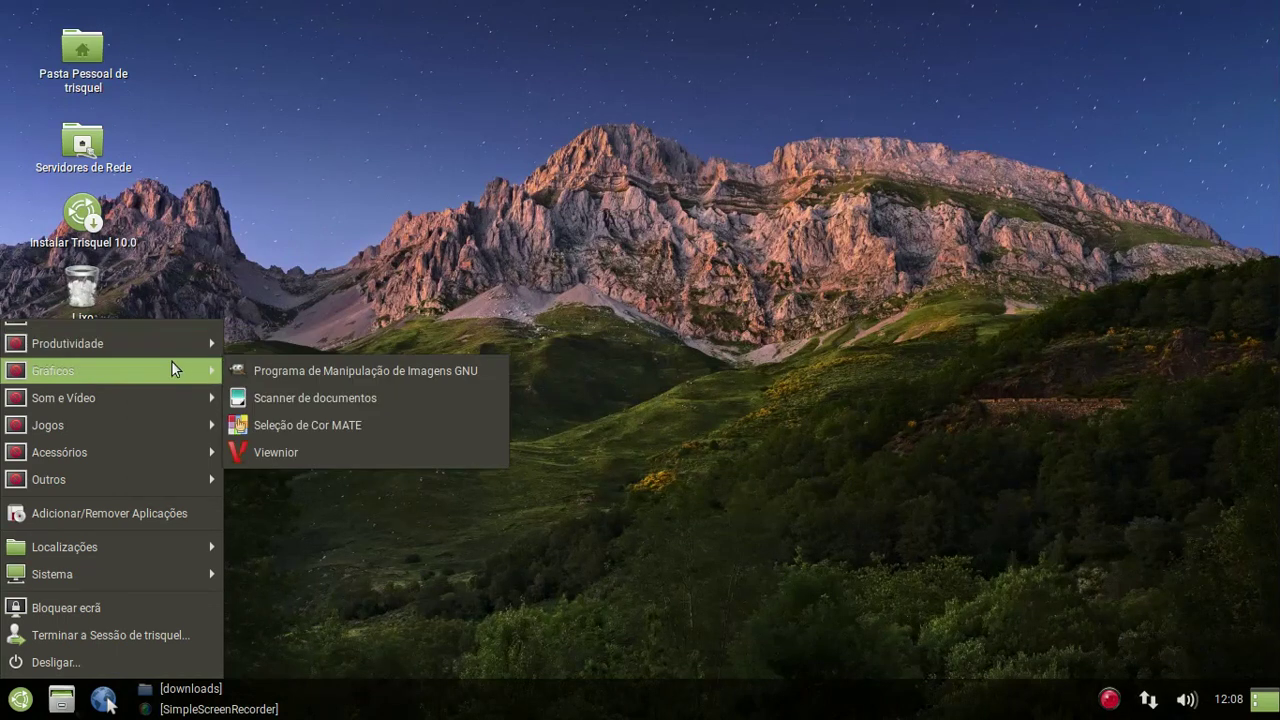
{"action": "mouse_move", "coordinate": [177, 390]}
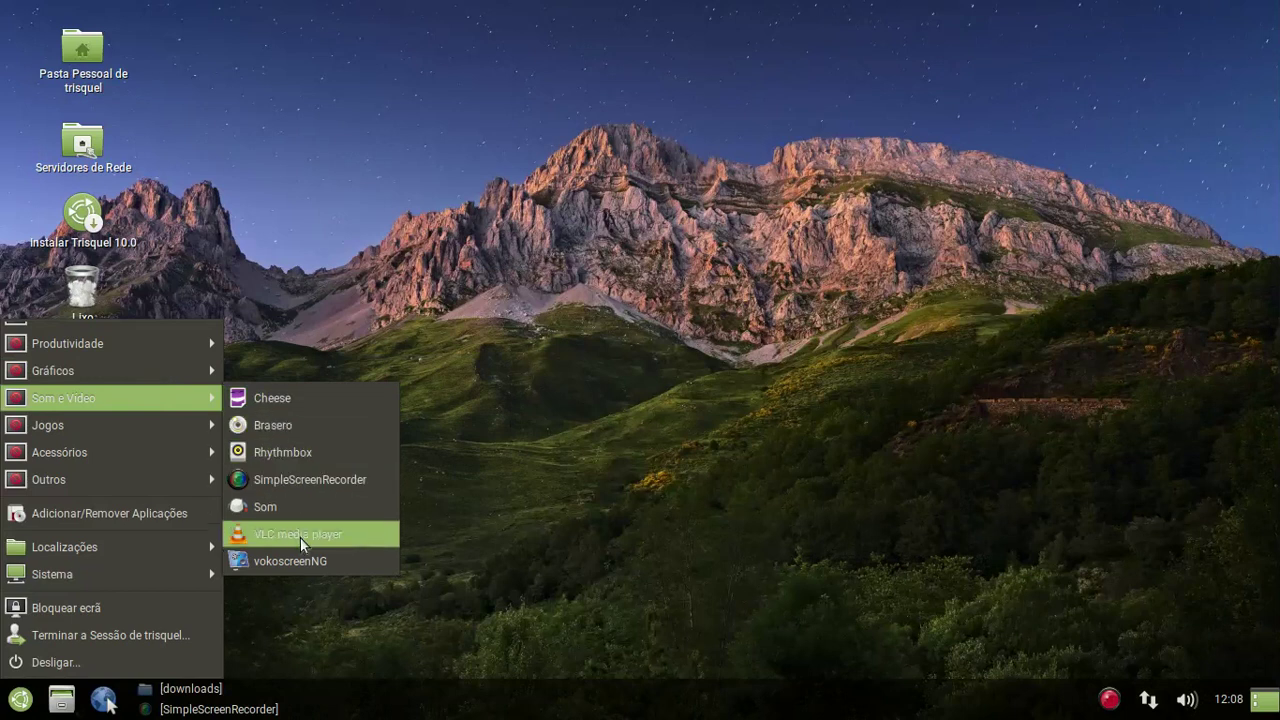
{"action": "mouse_move", "coordinate": [174, 432]}
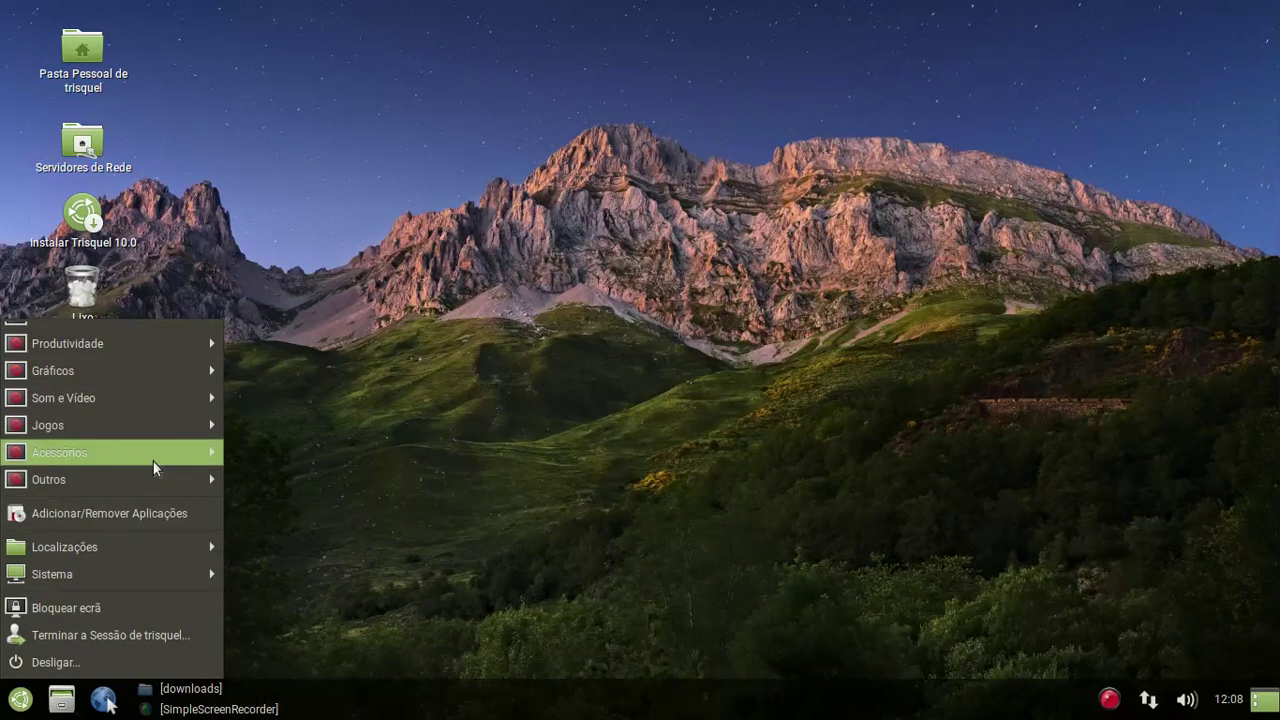
{"action": "mouse_move", "coordinate": [147, 456]}
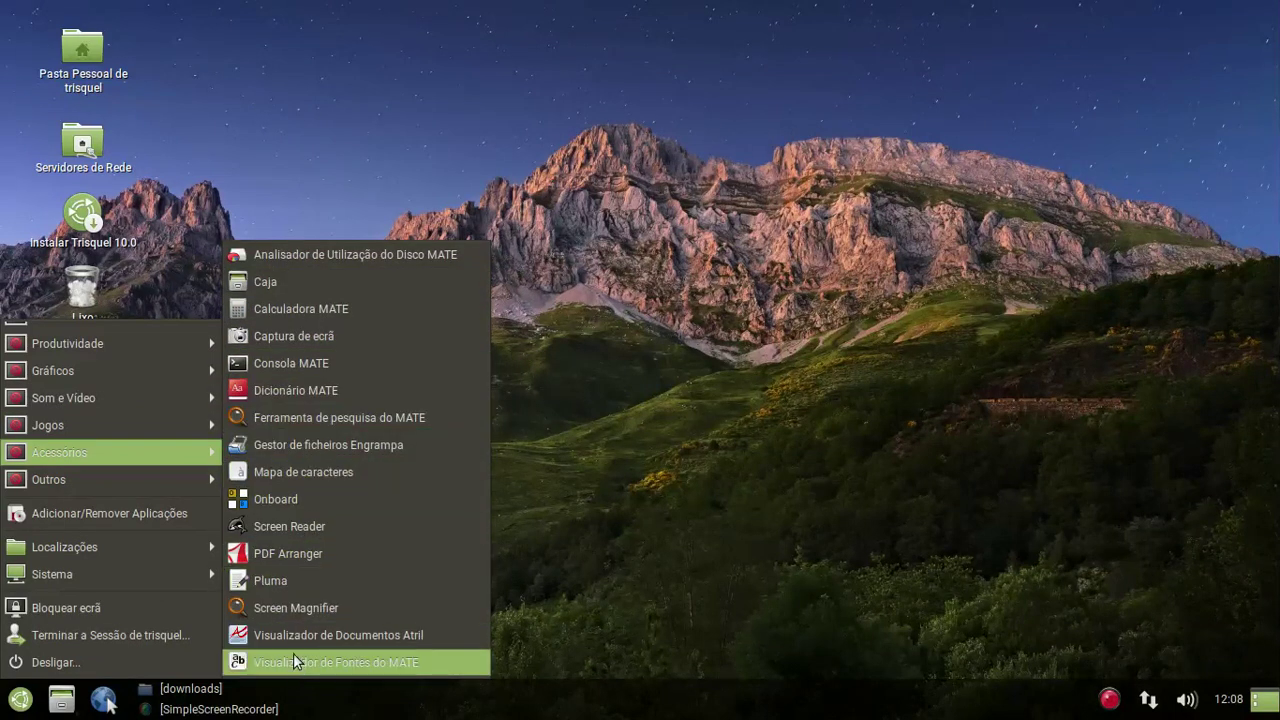
{"action": "mouse_move", "coordinate": [133, 480]}
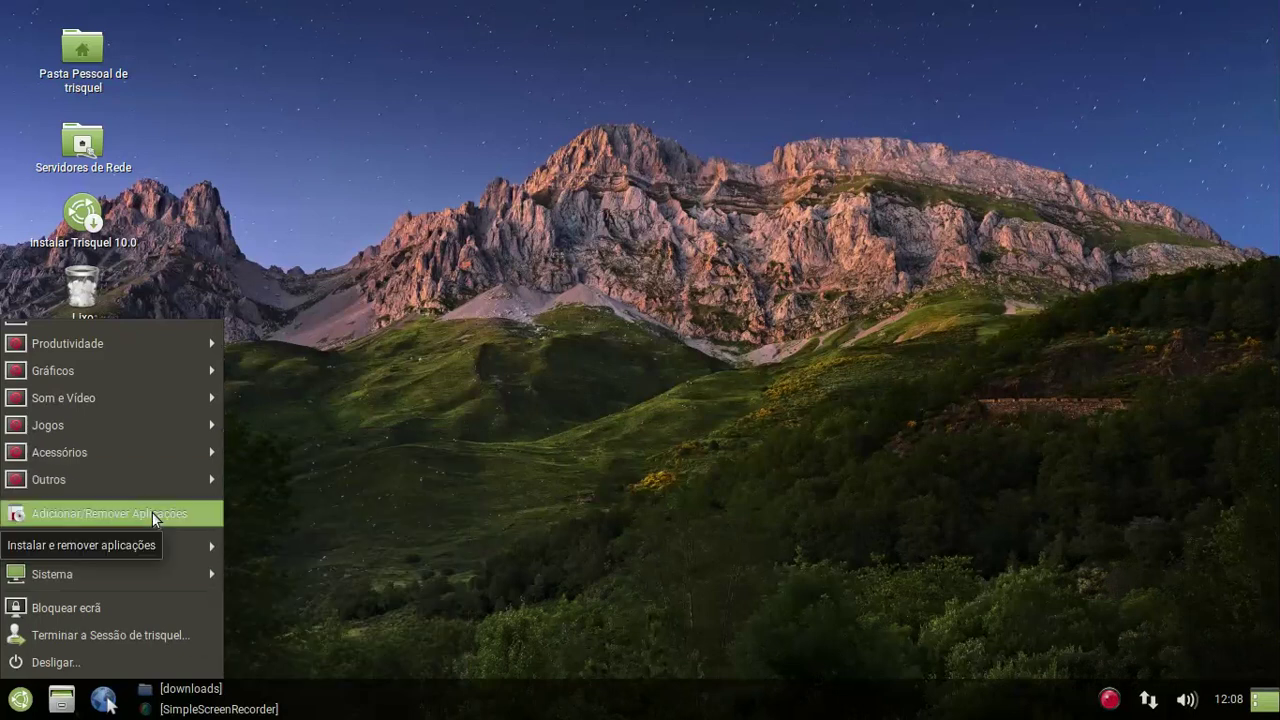
Look through the system's Preferências categories, from Aparência e comportamento to Pessoais, and the Administração tools.
{"action": "mouse_move", "coordinate": [165, 555]}
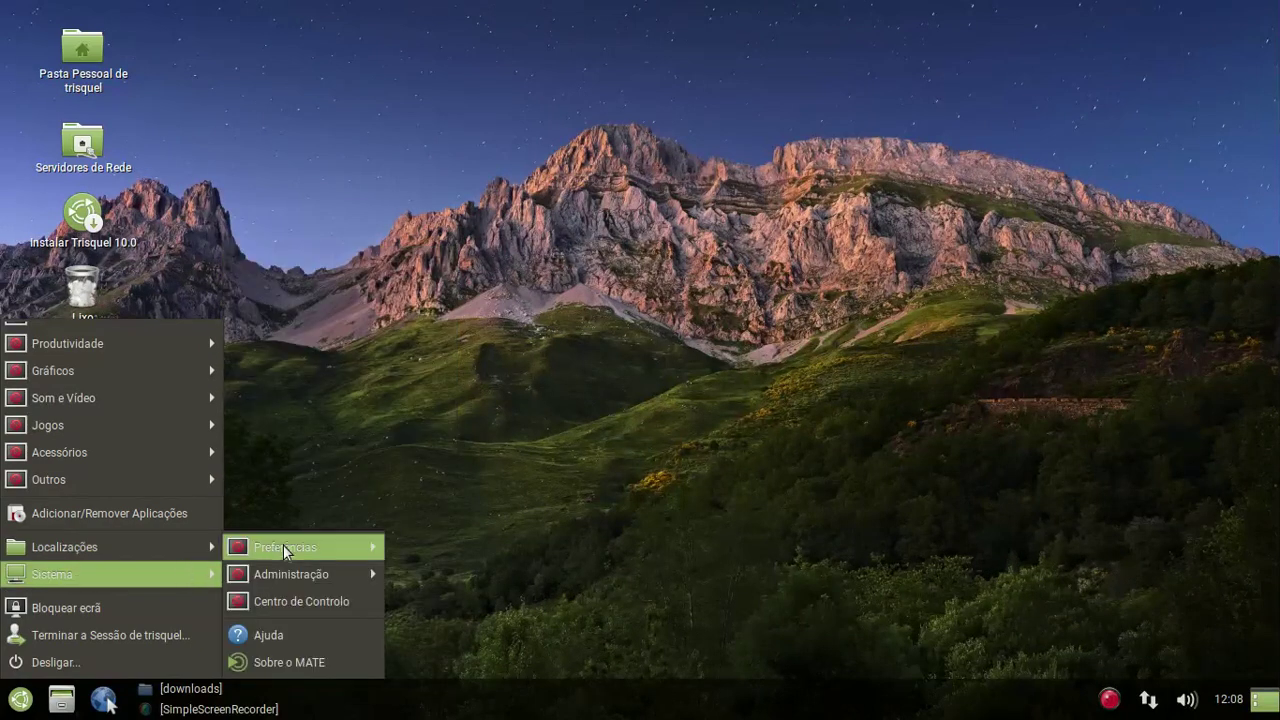
{"action": "mouse_move", "coordinate": [286, 545]}
{"action": "mouse_move", "coordinate": [450, 551]}
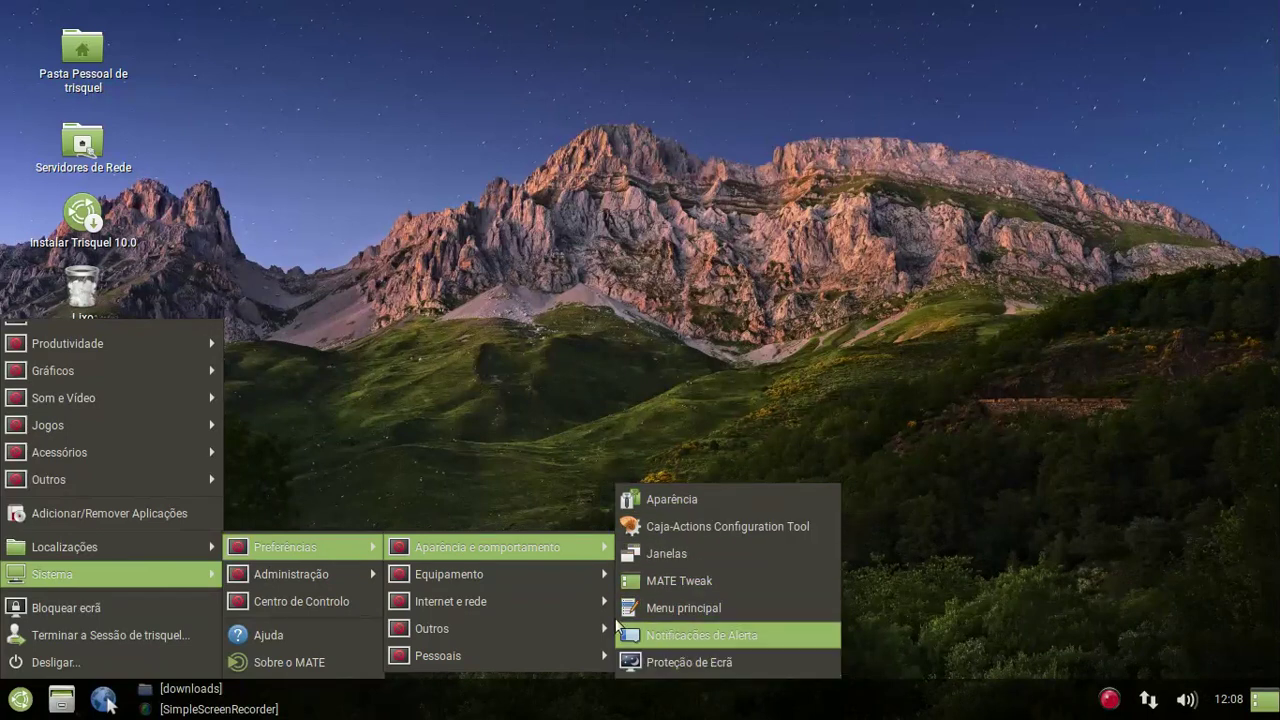
{"action": "mouse_move", "coordinate": [534, 586]}
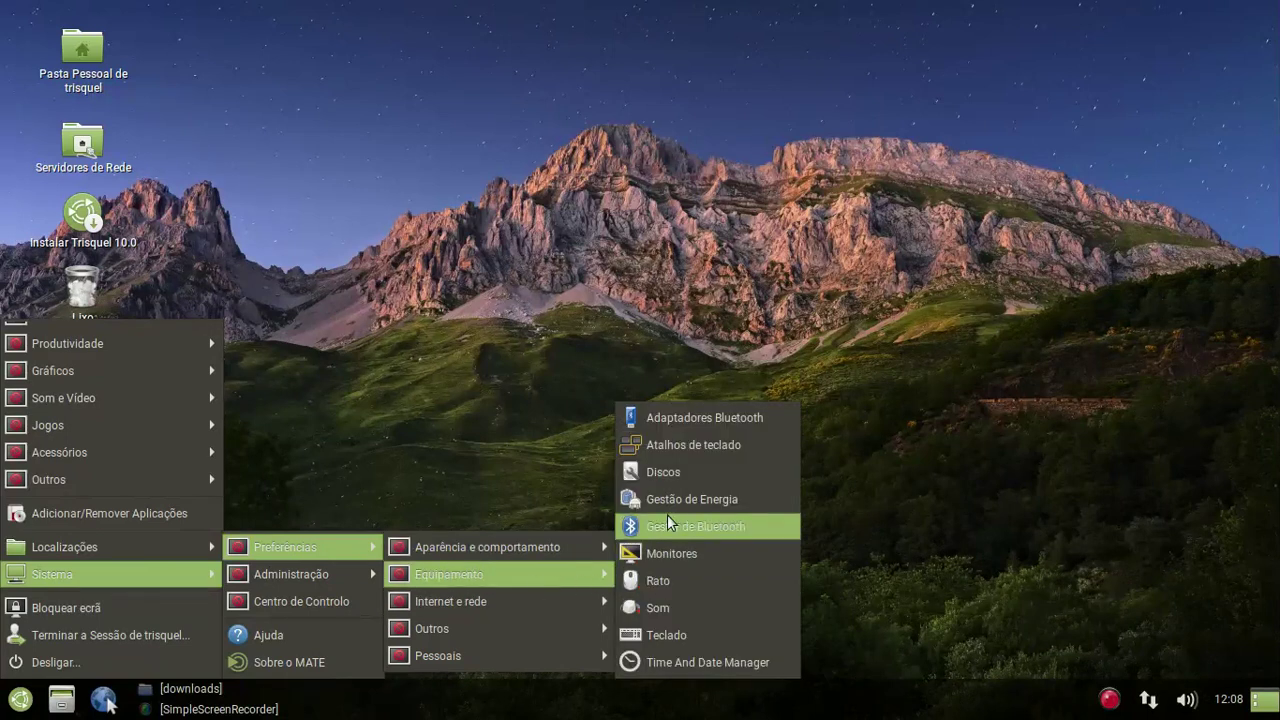
{"action": "mouse_move", "coordinate": [465, 580]}
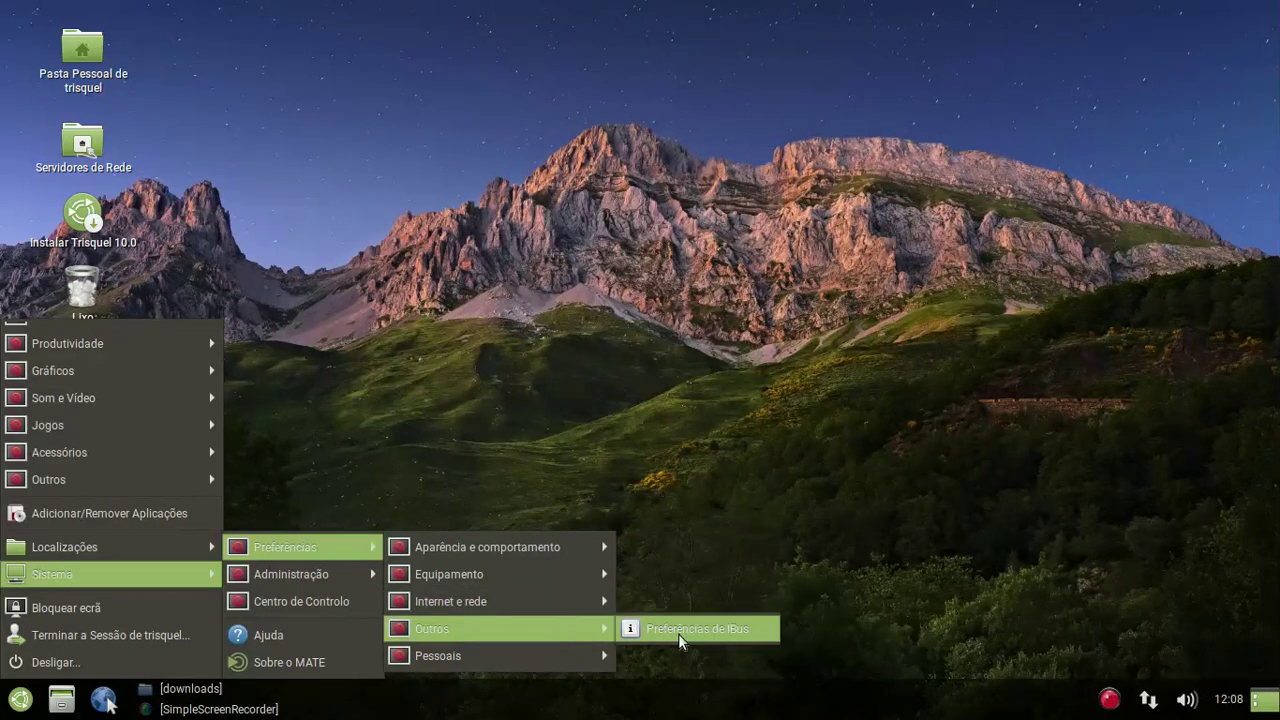
{"action": "mouse_move", "coordinate": [567, 650]}
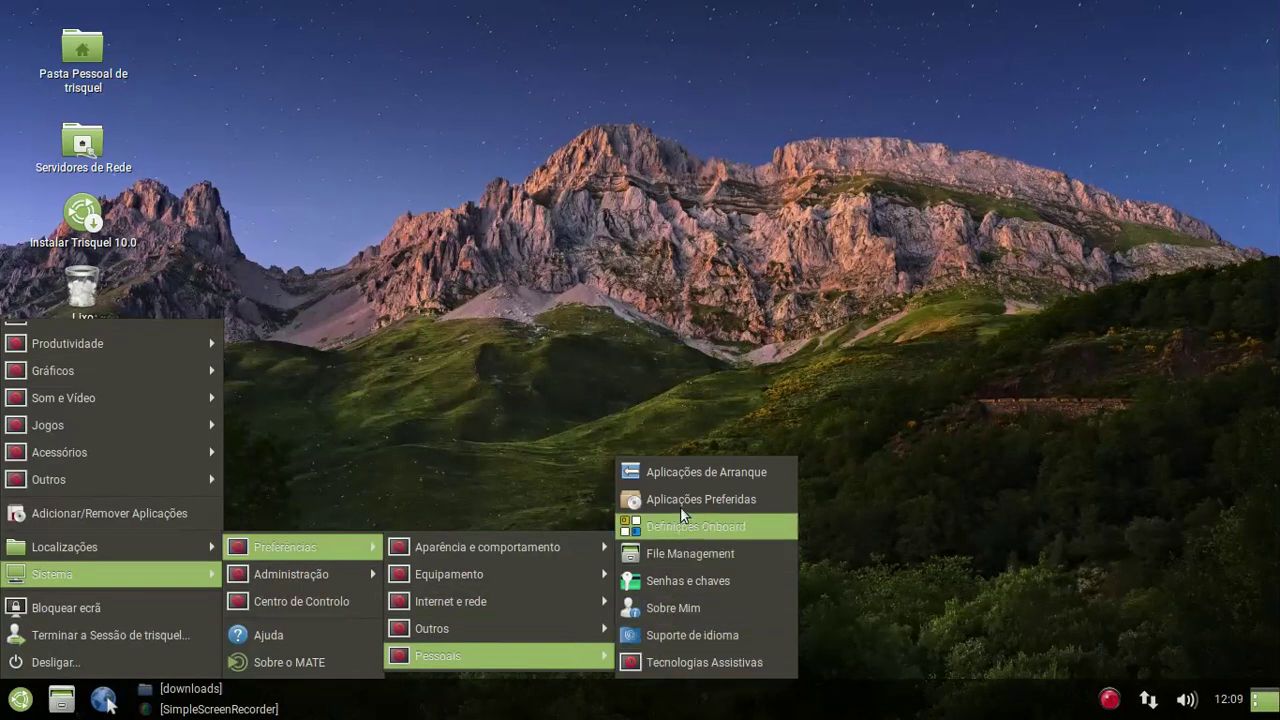
{"action": "mouse_move", "coordinate": [346, 573]}
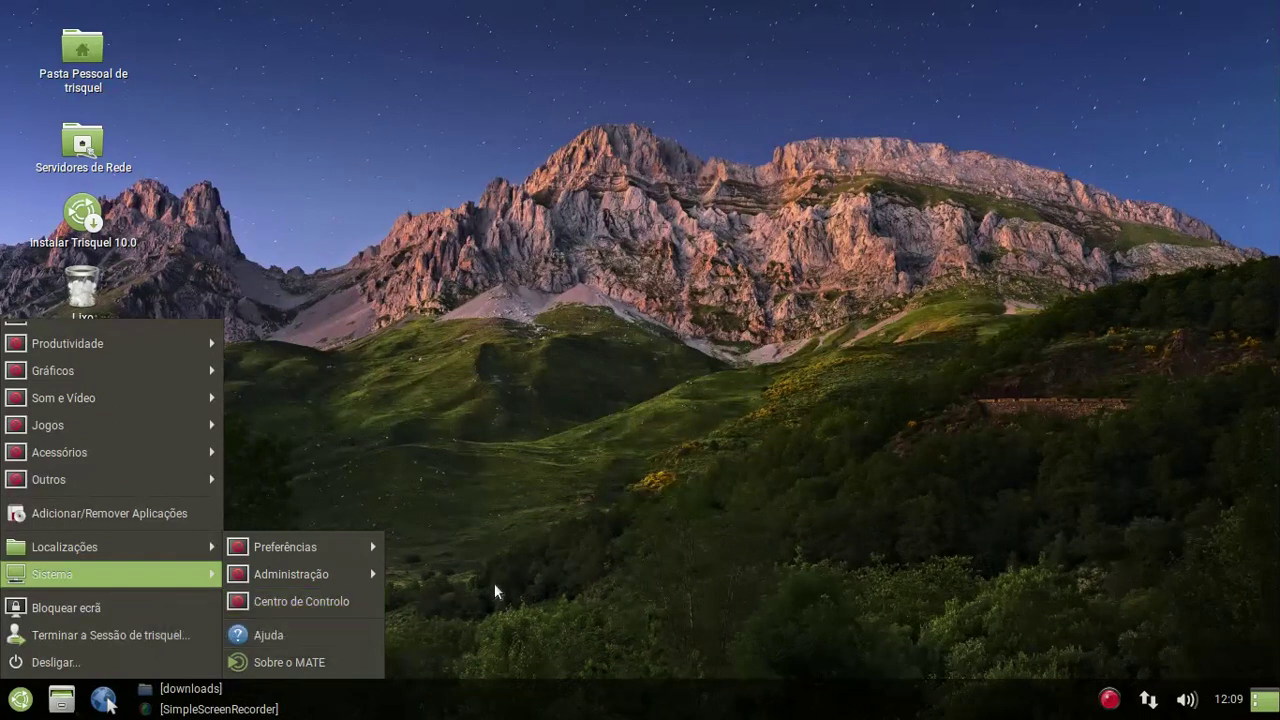
Open the Centro de Controlo, look through its groups of settings from Administração to Outros and close it.
{"action": "left_click", "coordinate": [328, 601]}
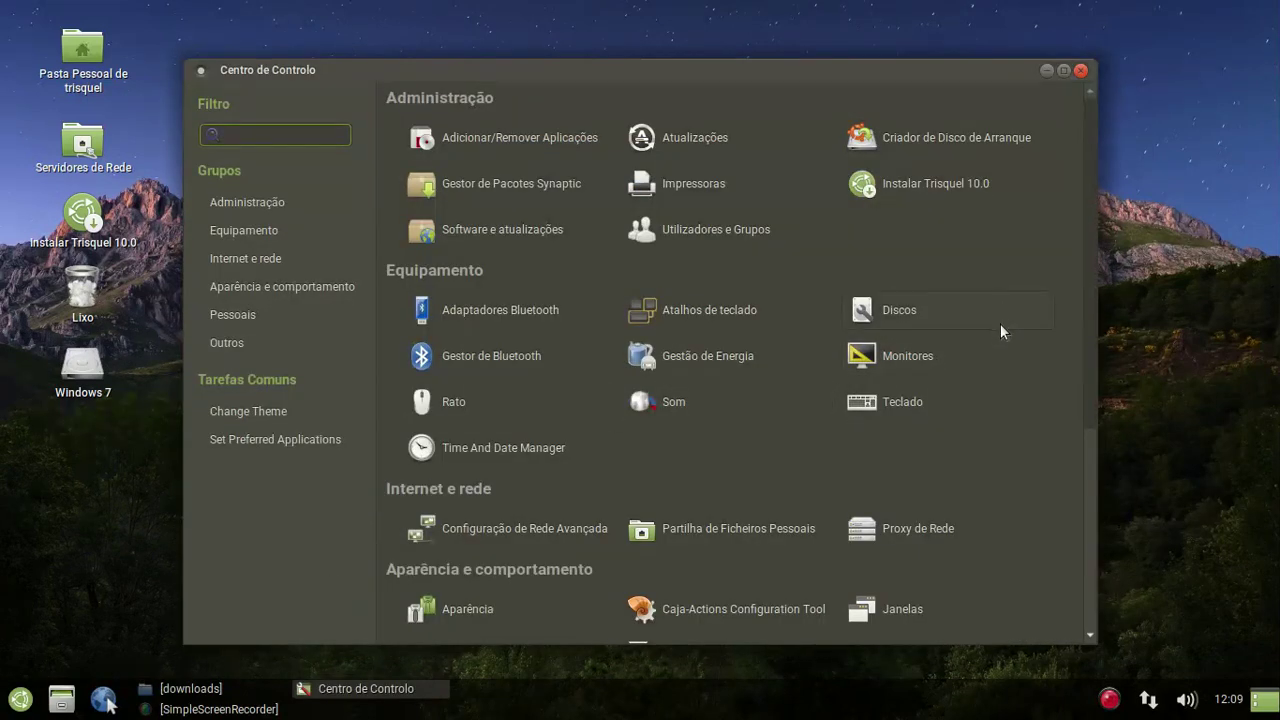
{"action": "scroll", "coordinate": [1000, 331], "scroll_direction": "down", "scroll_amount": 6}
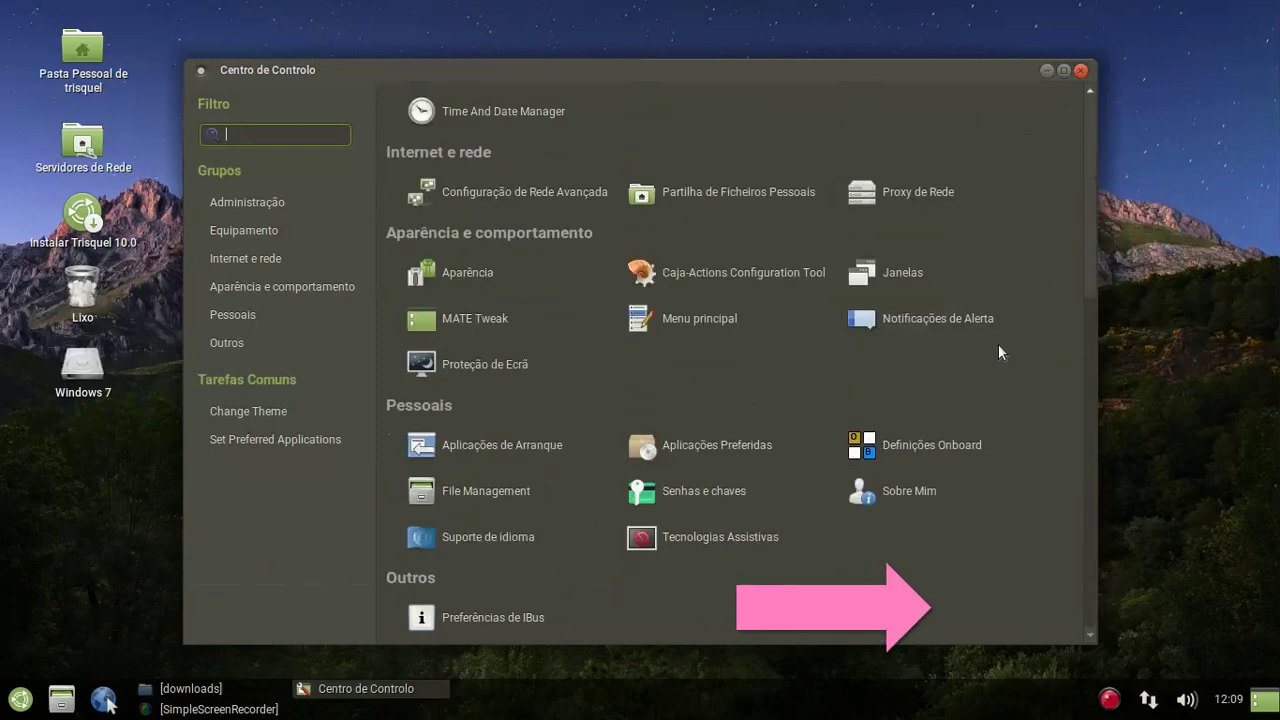
{"action": "scroll", "coordinate": [998, 344], "scroll_direction": "up", "scroll_amount": 6}
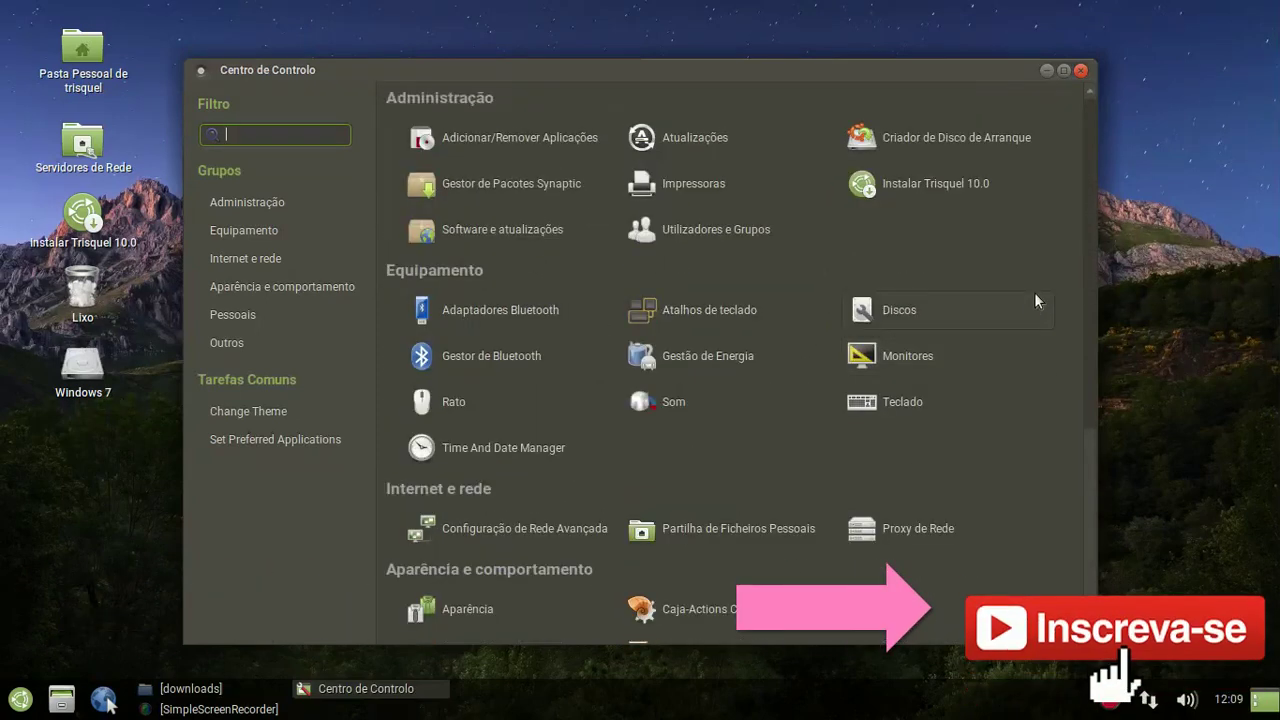
{"action": "left_click", "coordinate": [1080, 71]}
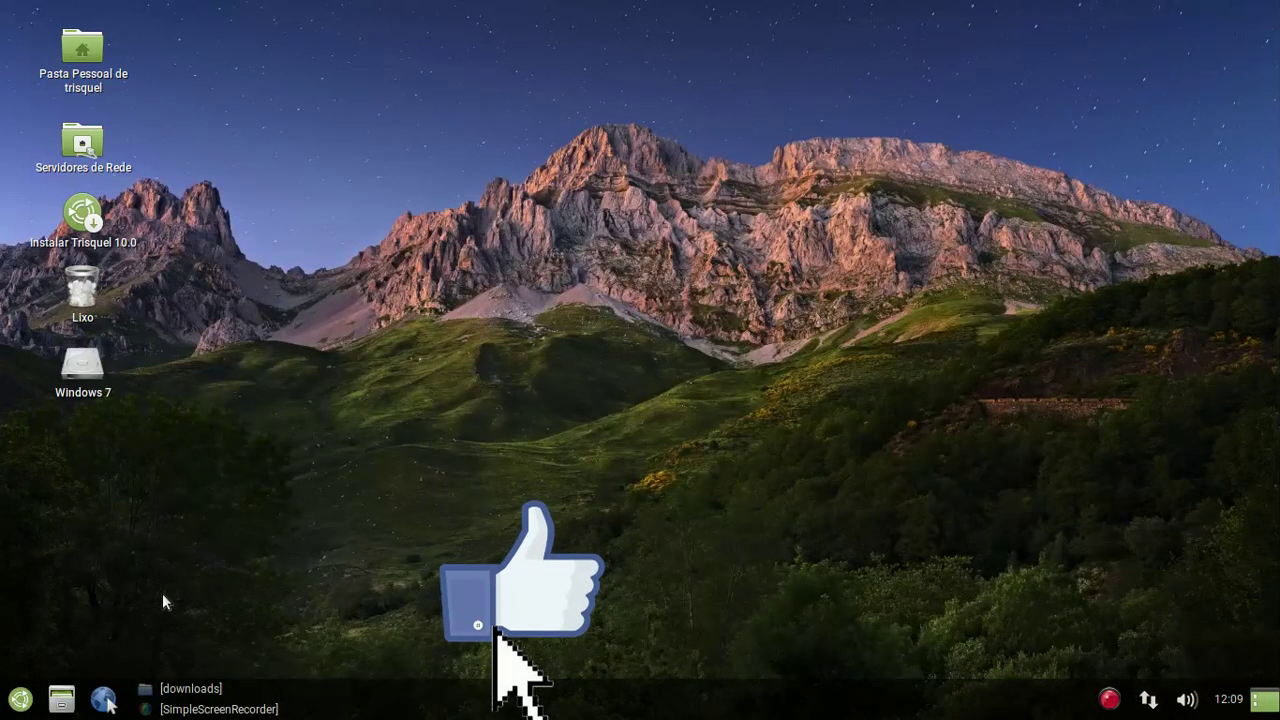
Start the Trisquel 10.0 installer, choose Português do Brasil as its language and Portuguese (Brazil) as the keyboard layout.
{"action": "double_click", "coordinate": [83, 212]}
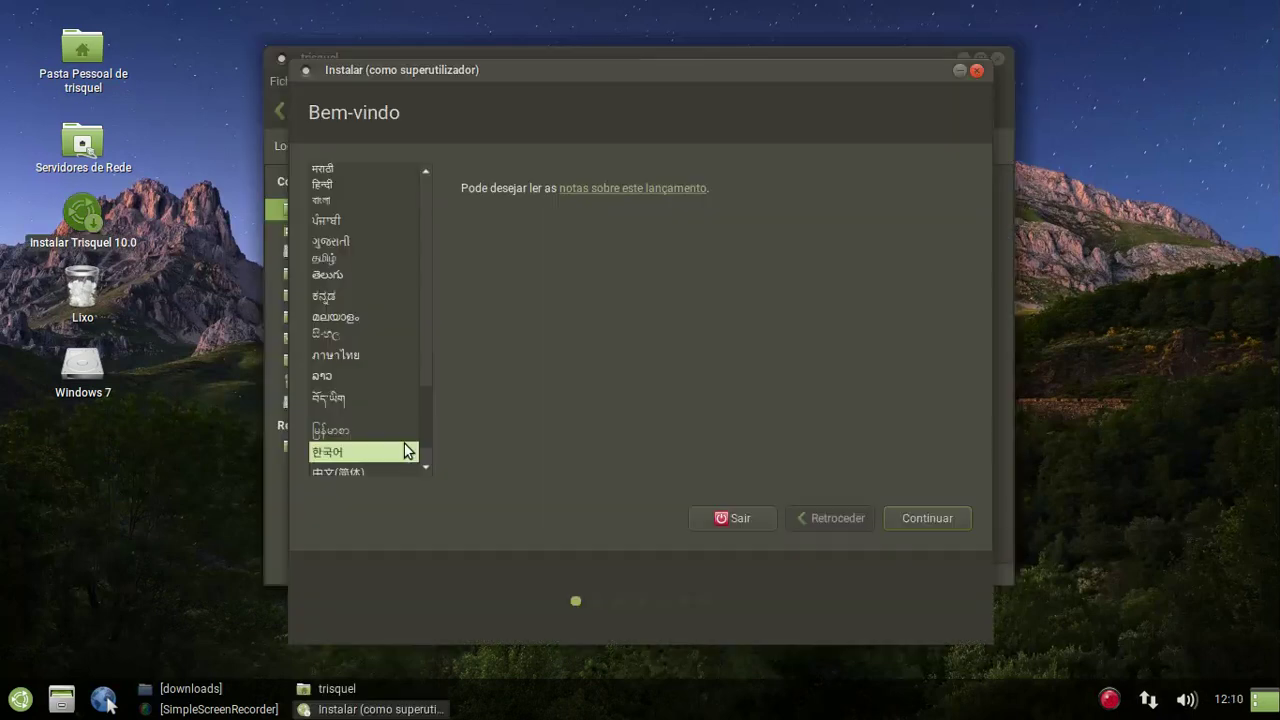
{"action": "scroll", "coordinate": [408, 447], "scroll_direction": "down", "scroll_amount": 1}
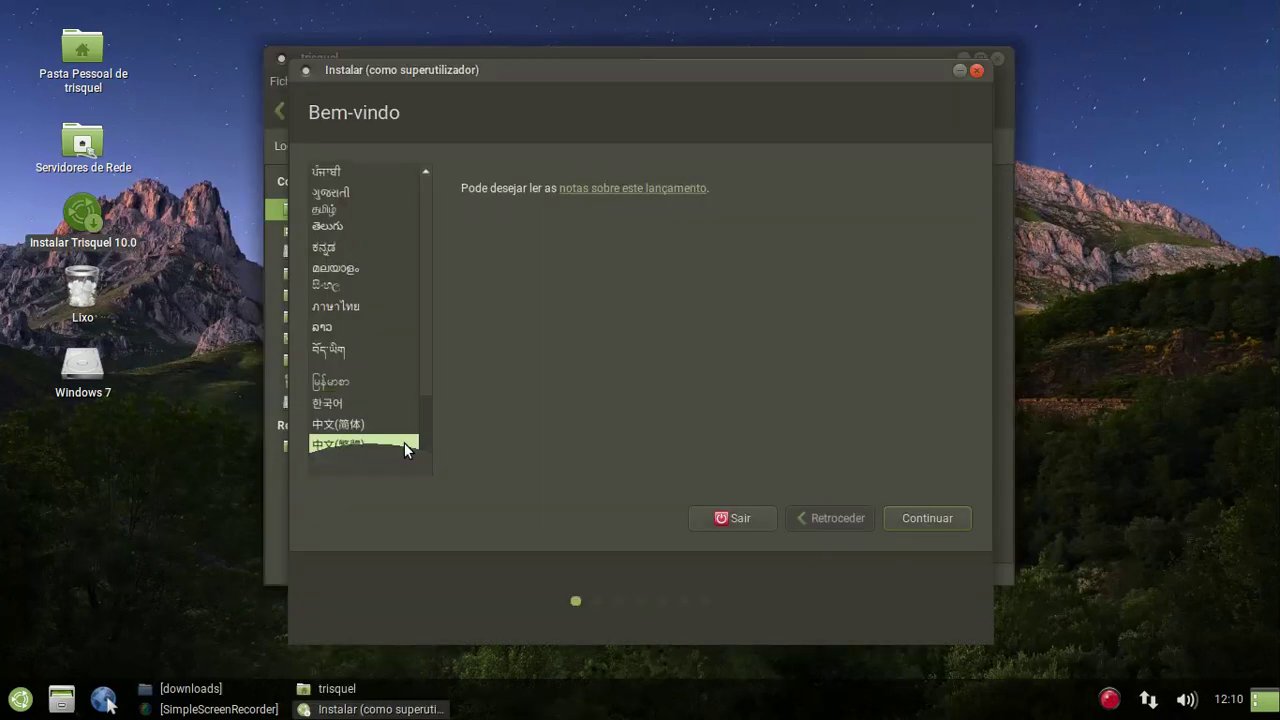
{"action": "left_click_drag", "start_coordinate": [425, 416], "coordinate": [444, 262]}
{"action": "left_click", "coordinate": [356, 398]}
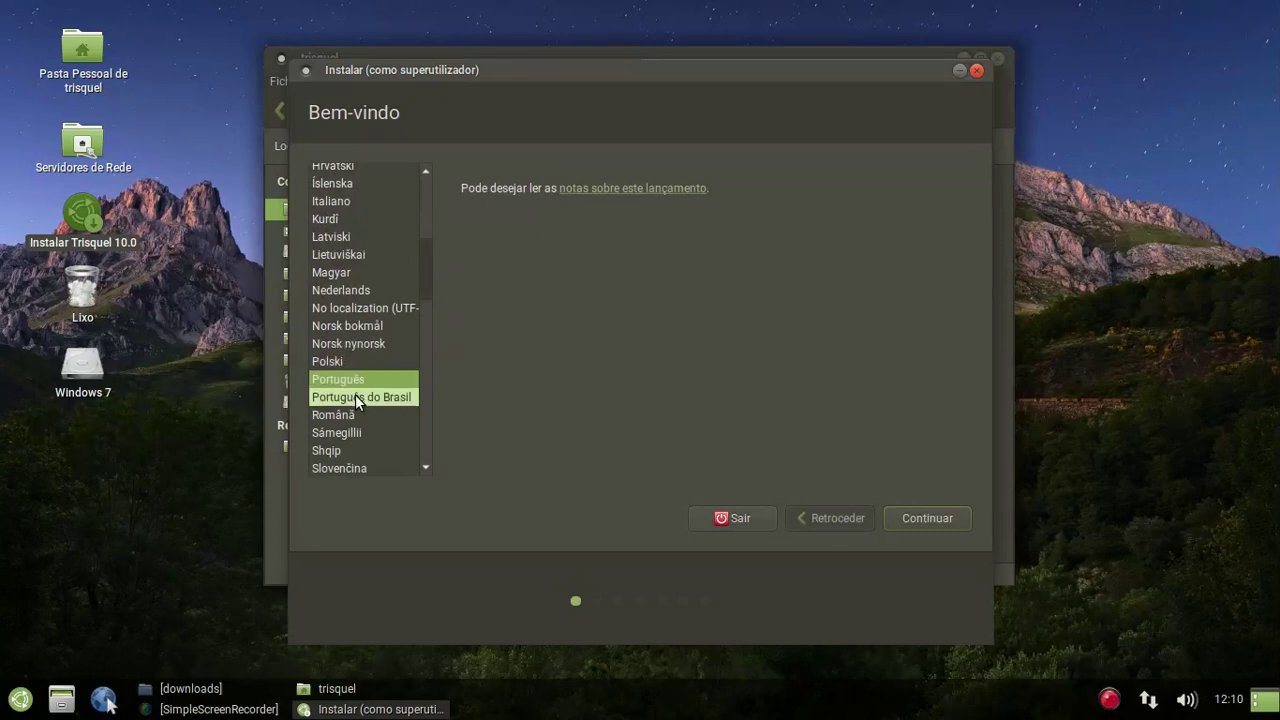
{"action": "left_click", "coordinate": [925, 520]}
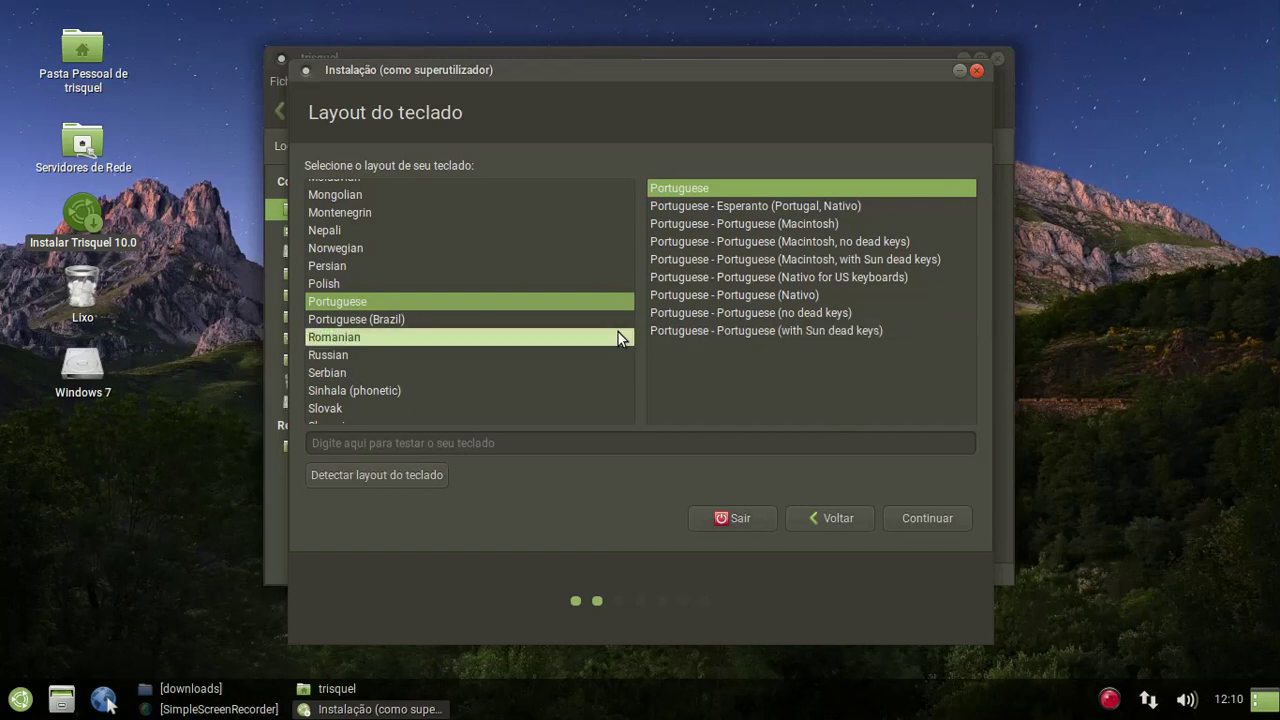
{"action": "left_click", "coordinate": [468, 315]}
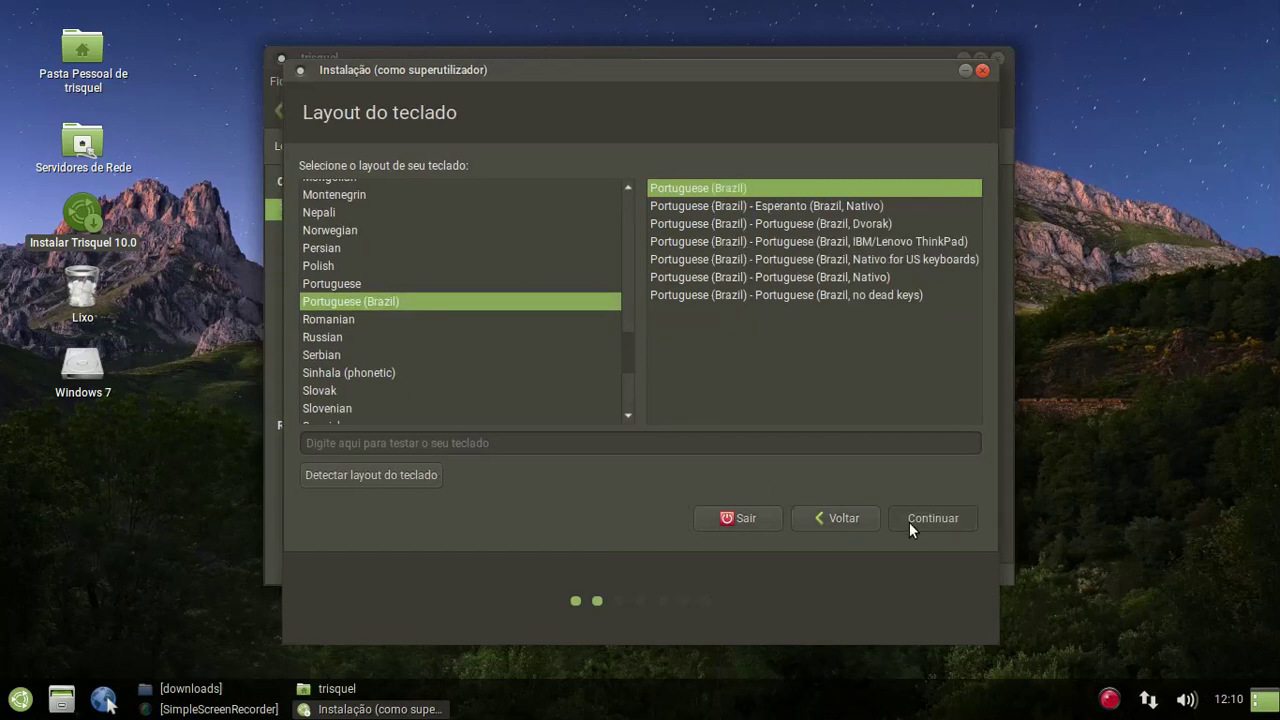
{"action": "left_click", "coordinate": [943, 522]}
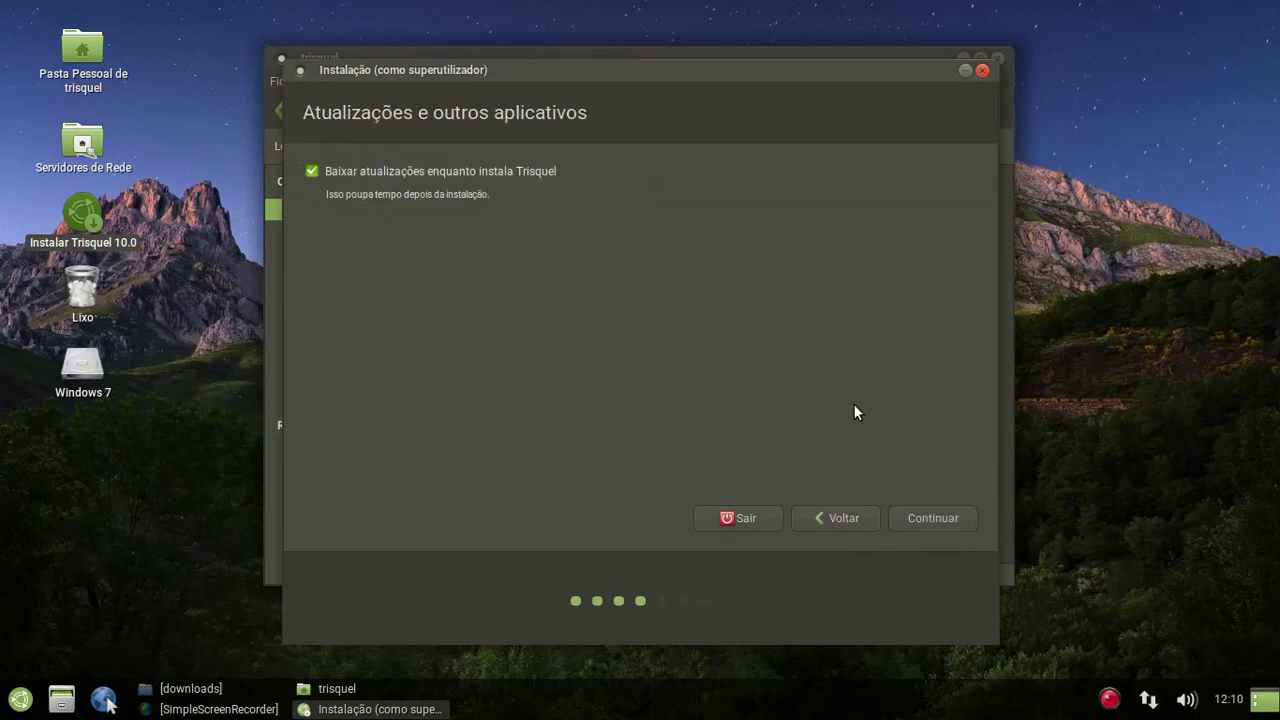
Turn off downloading updates during the installation, continue to the installation type and close the trisquel home folder window.
{"action": "left_click", "coordinate": [311, 171]}
{"action": "left_click", "coordinate": [932, 526]}
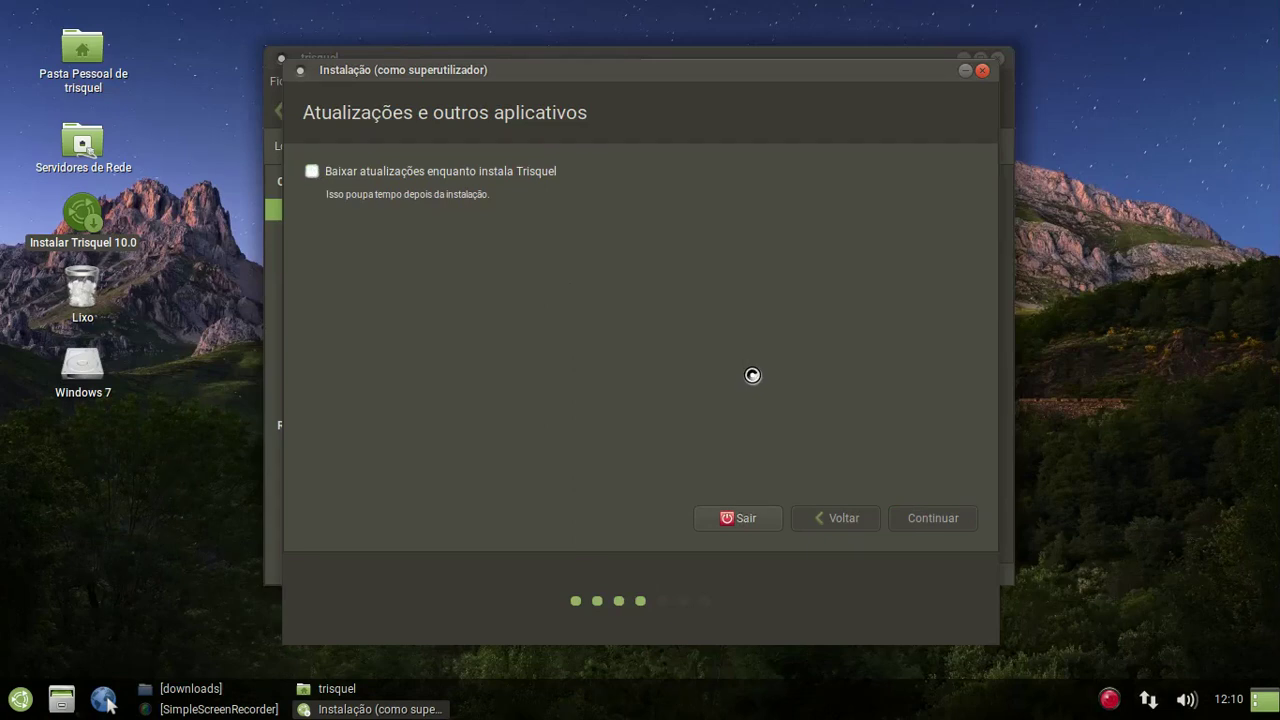
{"action": "left_click", "coordinate": [884, 437]}
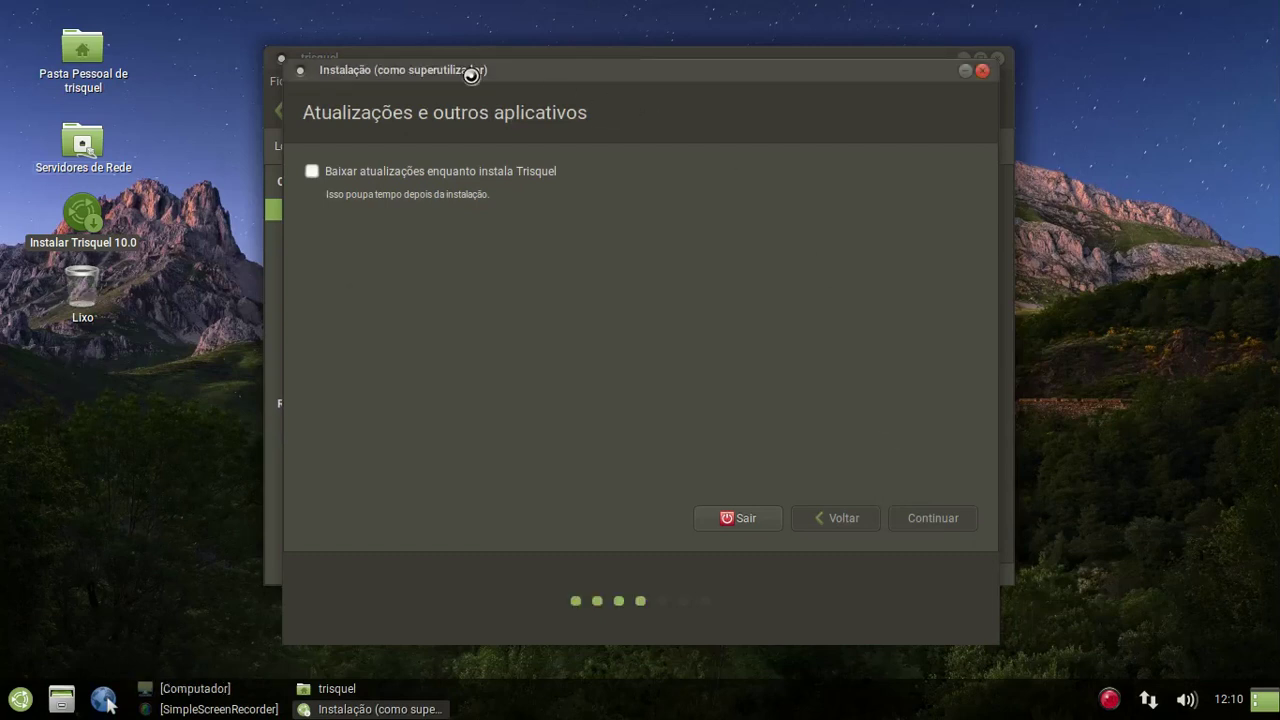
{"action": "left_click", "coordinate": [405, 54]}
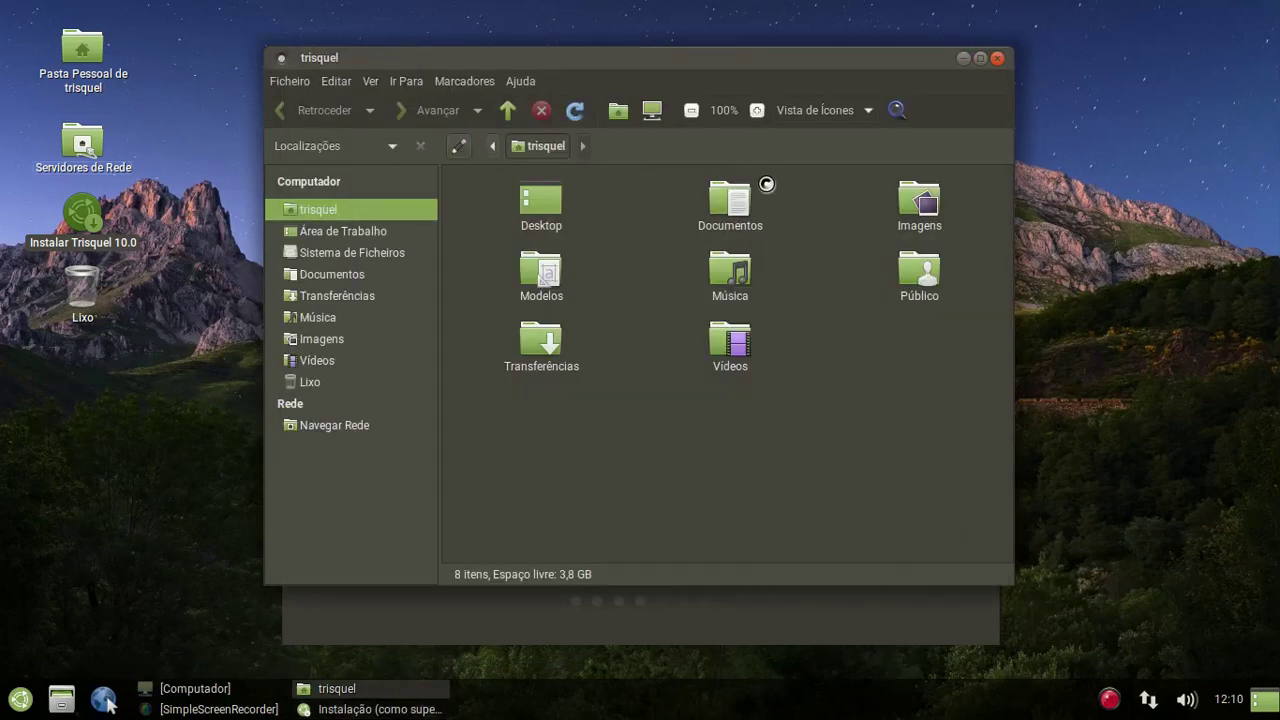
{"action": "left_click", "coordinate": [997, 58]}
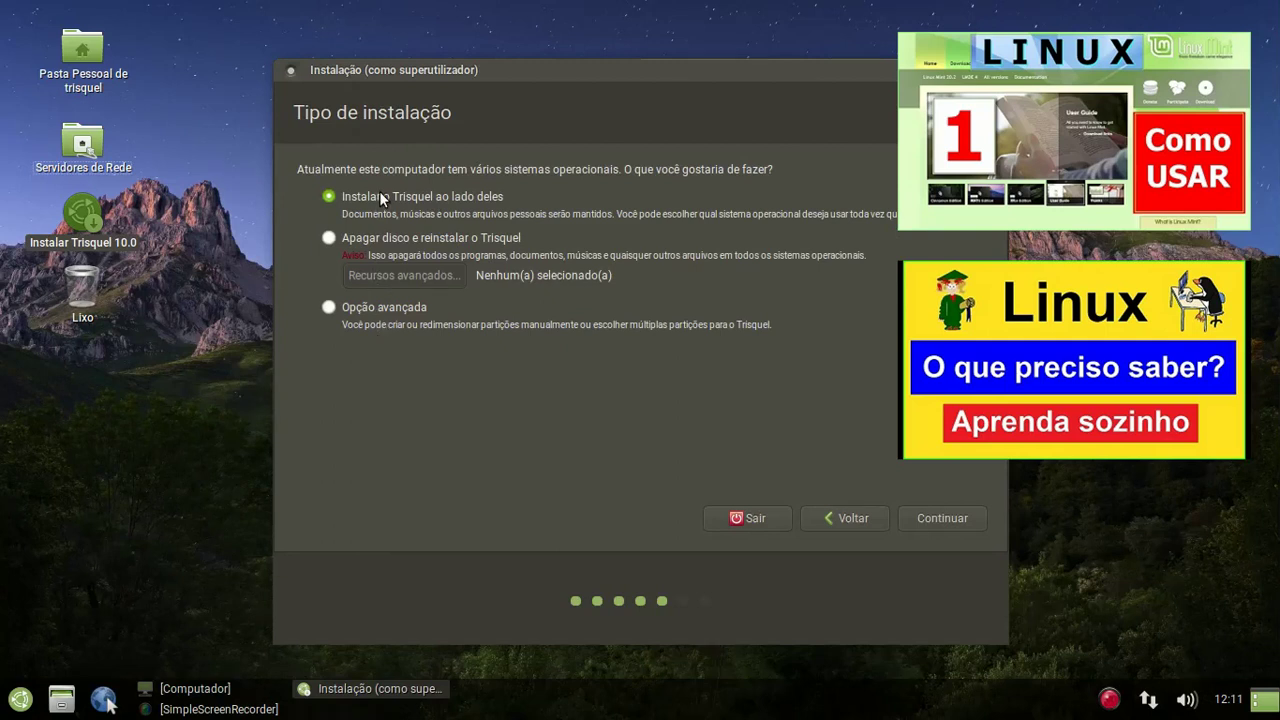
Try the option to erase the disk and reinstall, then choose Opção avançada and continue to the partition table.
{"action": "left_click", "coordinate": [324, 238]}
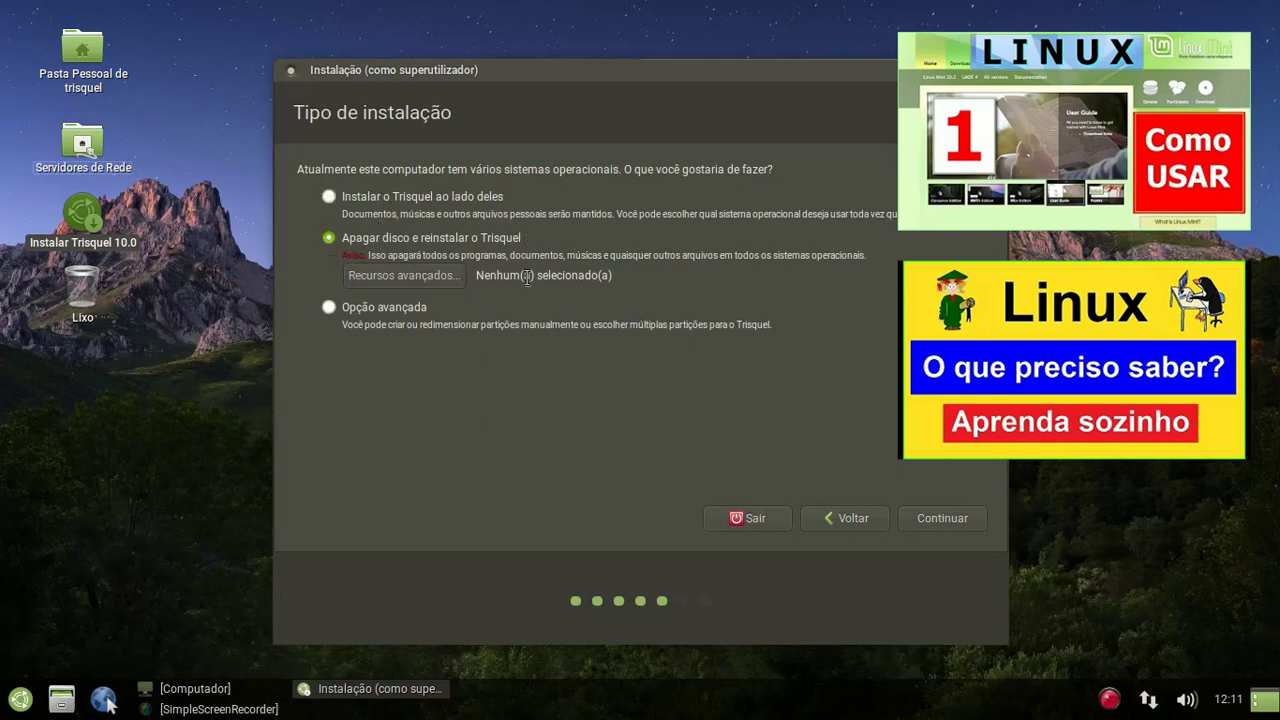
{"action": "left_click", "coordinate": [328, 308]}
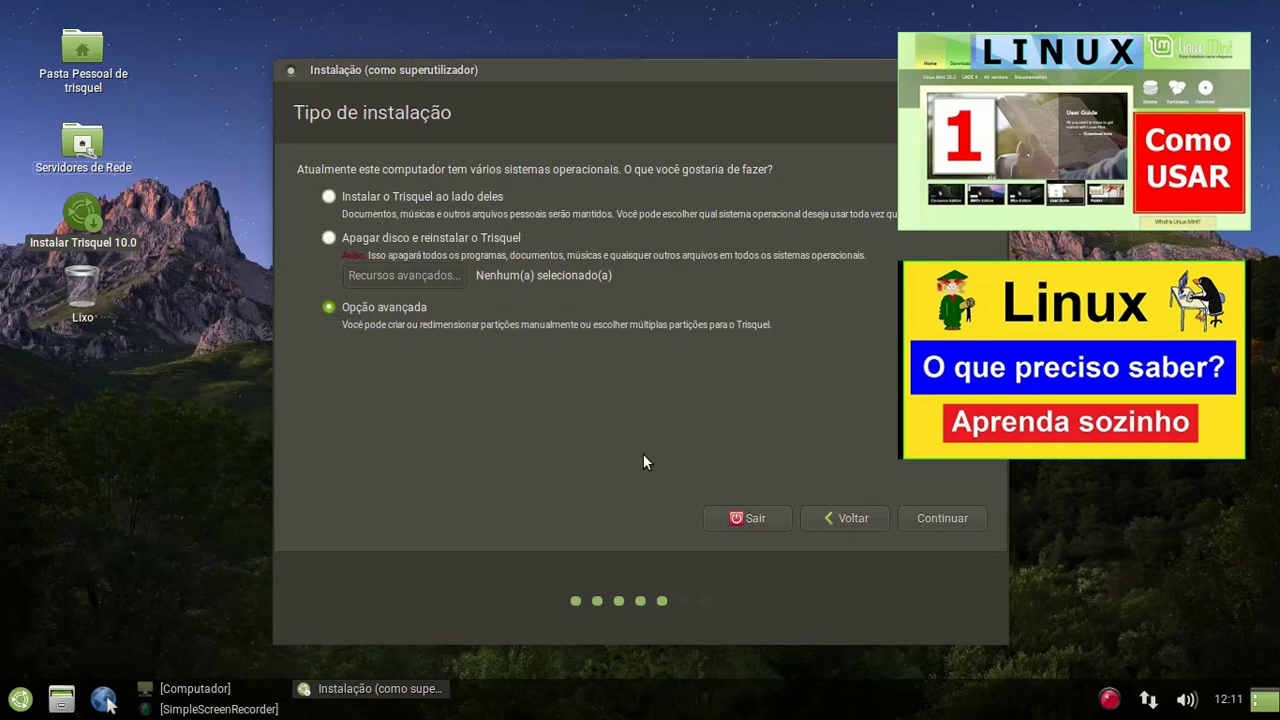
{"action": "left_click", "coordinate": [937, 521]}
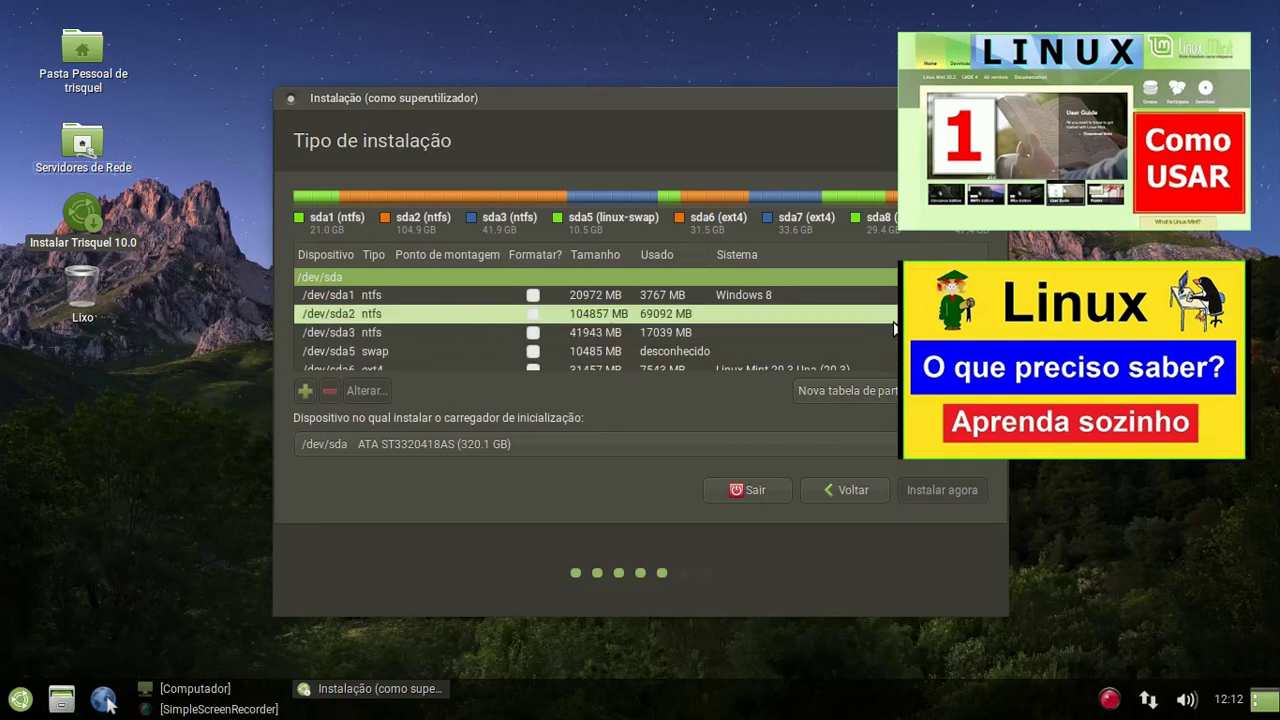
Look through the partitions listed for /dev/sda and /dev/sdb, and quit the installation.
{"action": "scroll", "coordinate": [895, 328], "scroll_direction": "down", "scroll_amount": 3}
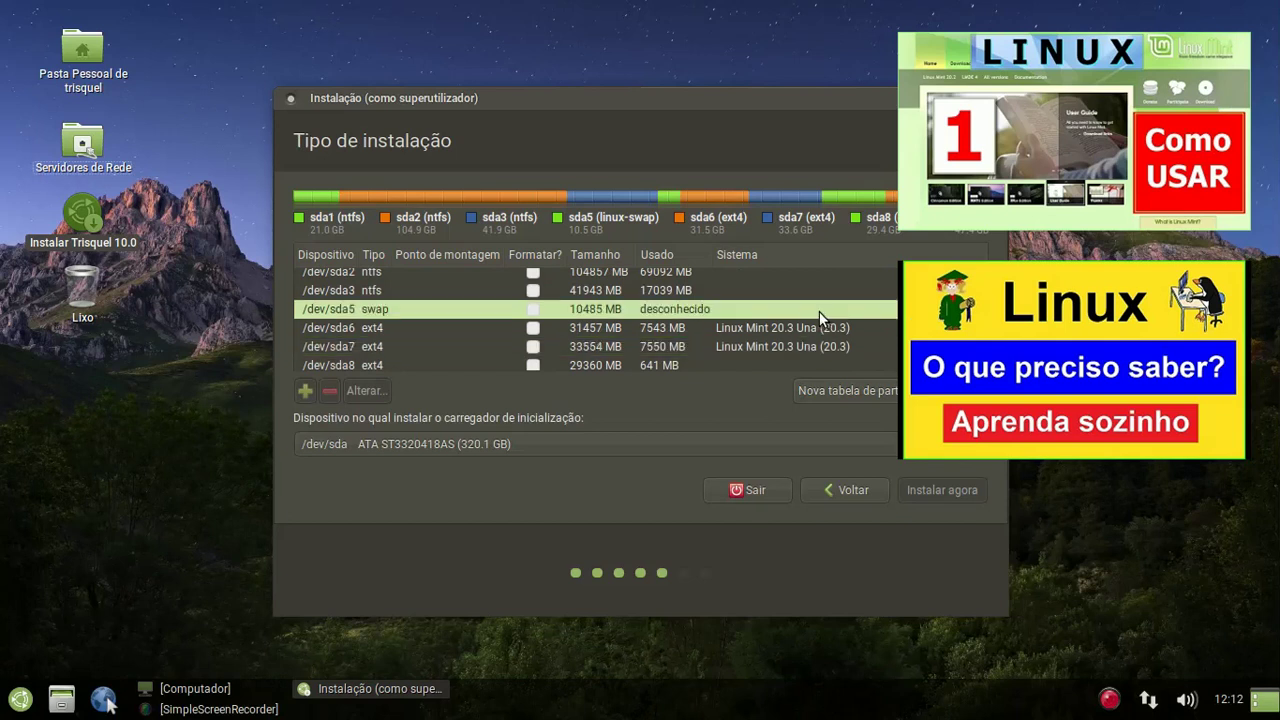
{"action": "scroll", "coordinate": [816, 295], "scroll_direction": "down", "scroll_amount": 3}
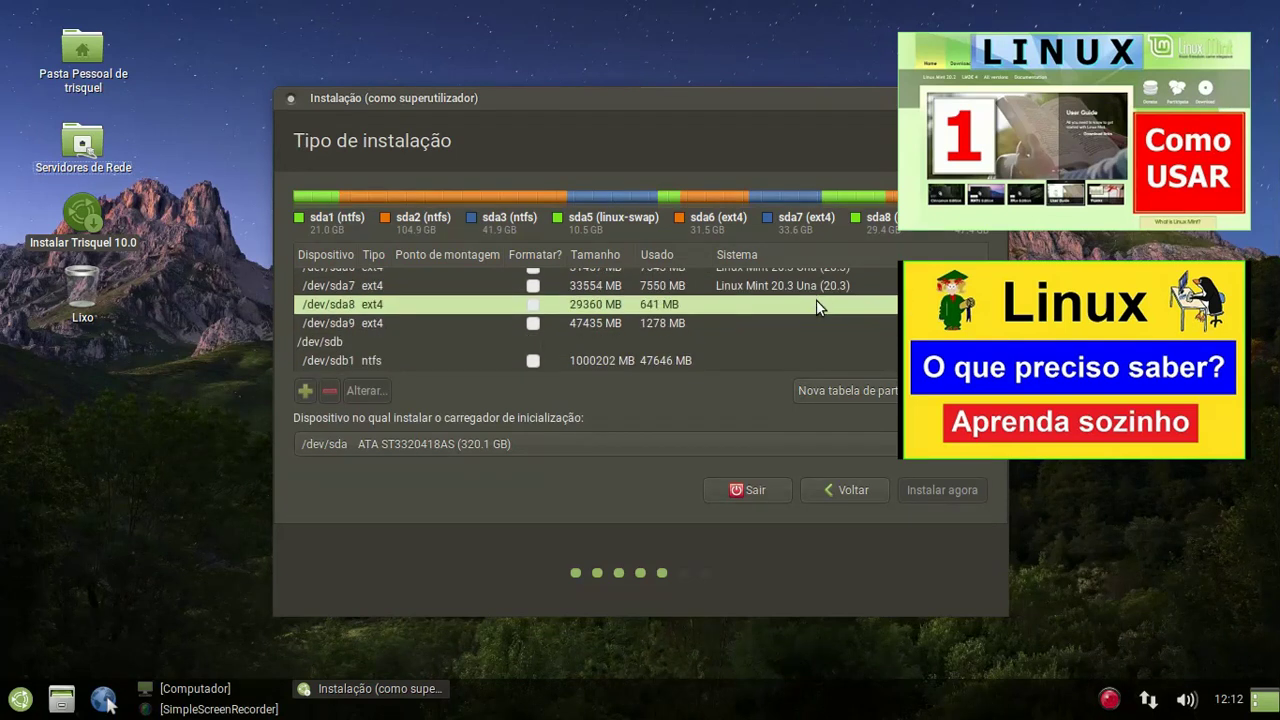
{"action": "scroll", "coordinate": [800, 324], "scroll_direction": "up", "scroll_amount": 2}
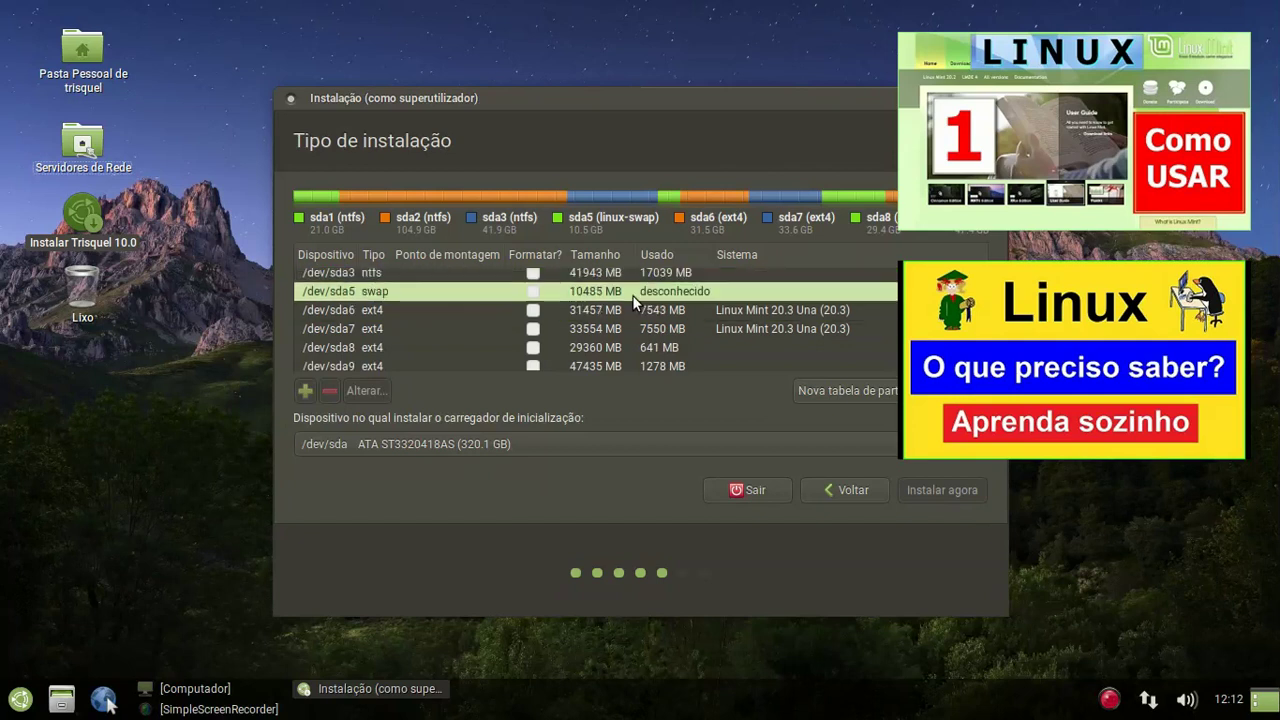
{"action": "scroll", "coordinate": [779, 316], "scroll_direction": "up", "scroll_amount": 2}
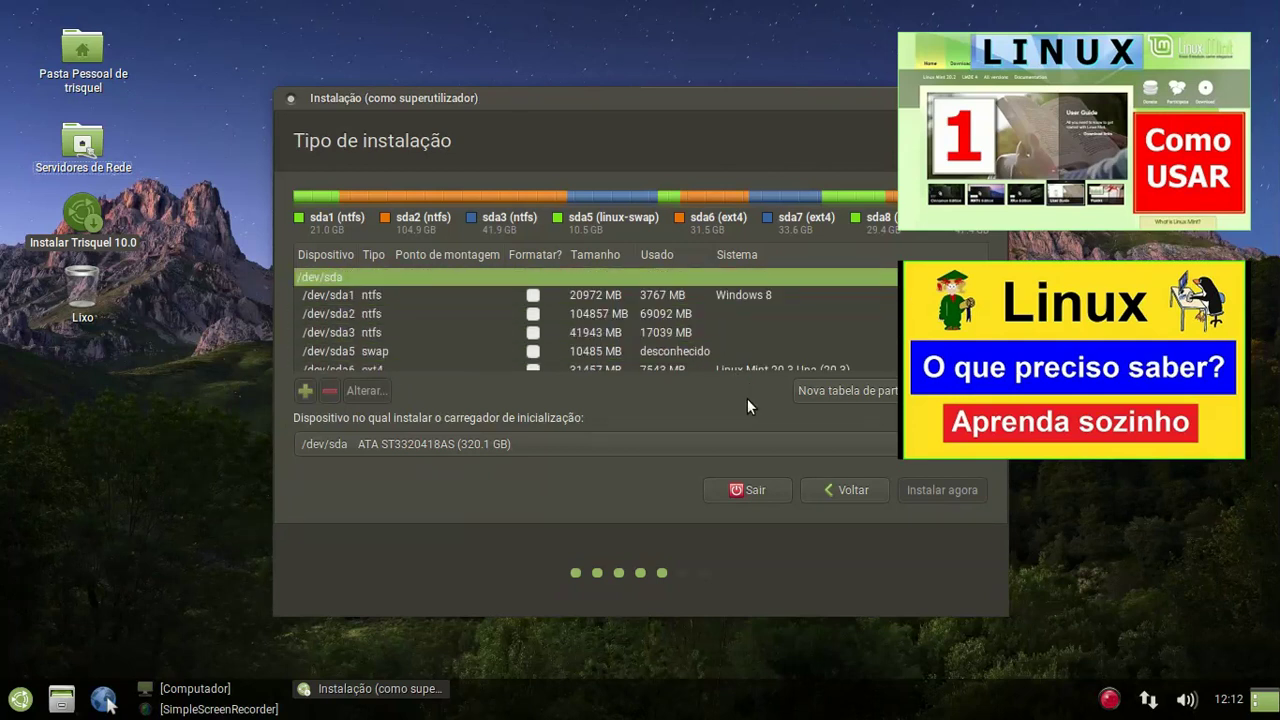
{"action": "left_click", "coordinate": [763, 490]}
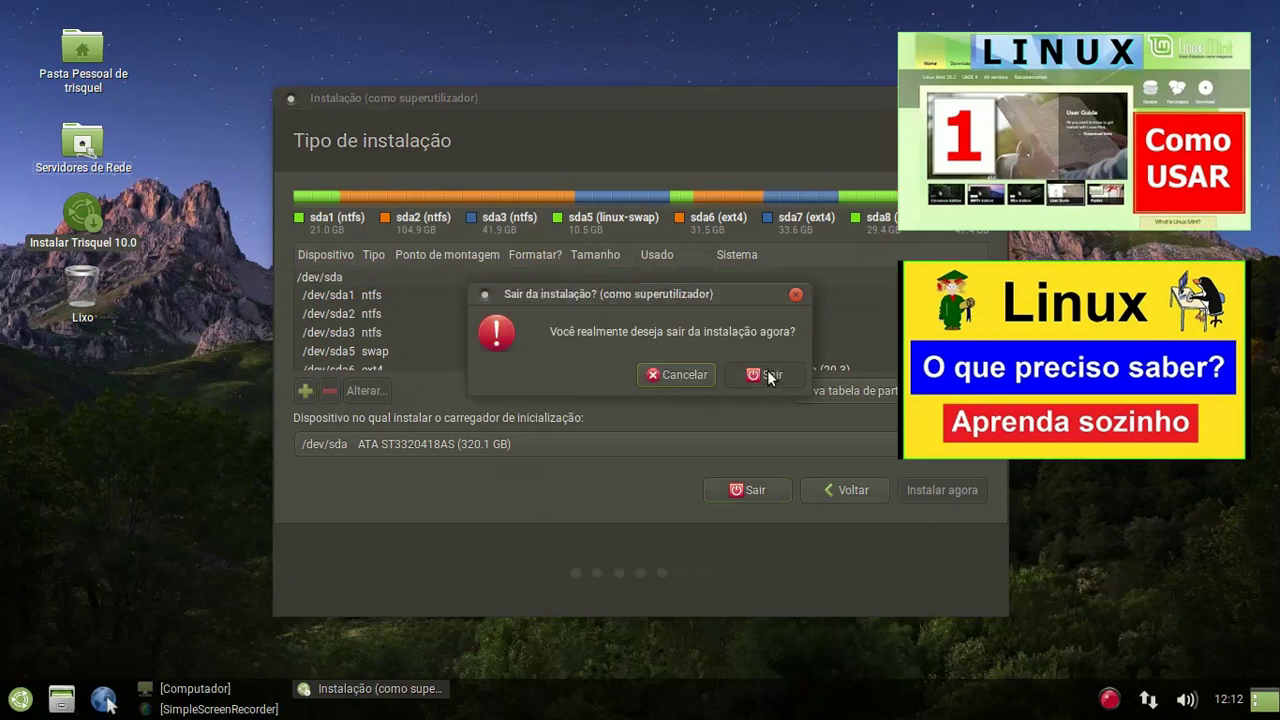
{"action": "left_click", "coordinate": [767, 372]}
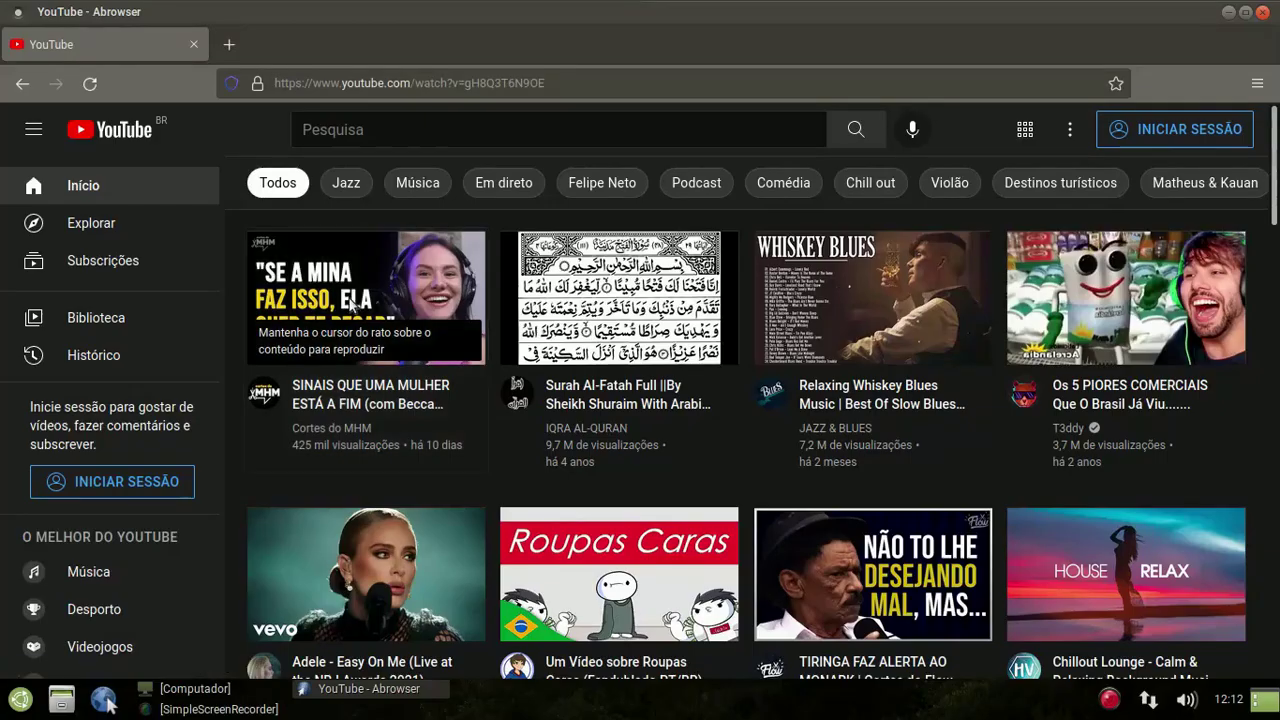
Play the first recommended YouTube video, pause it and close the browser.
{"action": "left_click", "coordinate": [350, 305]}
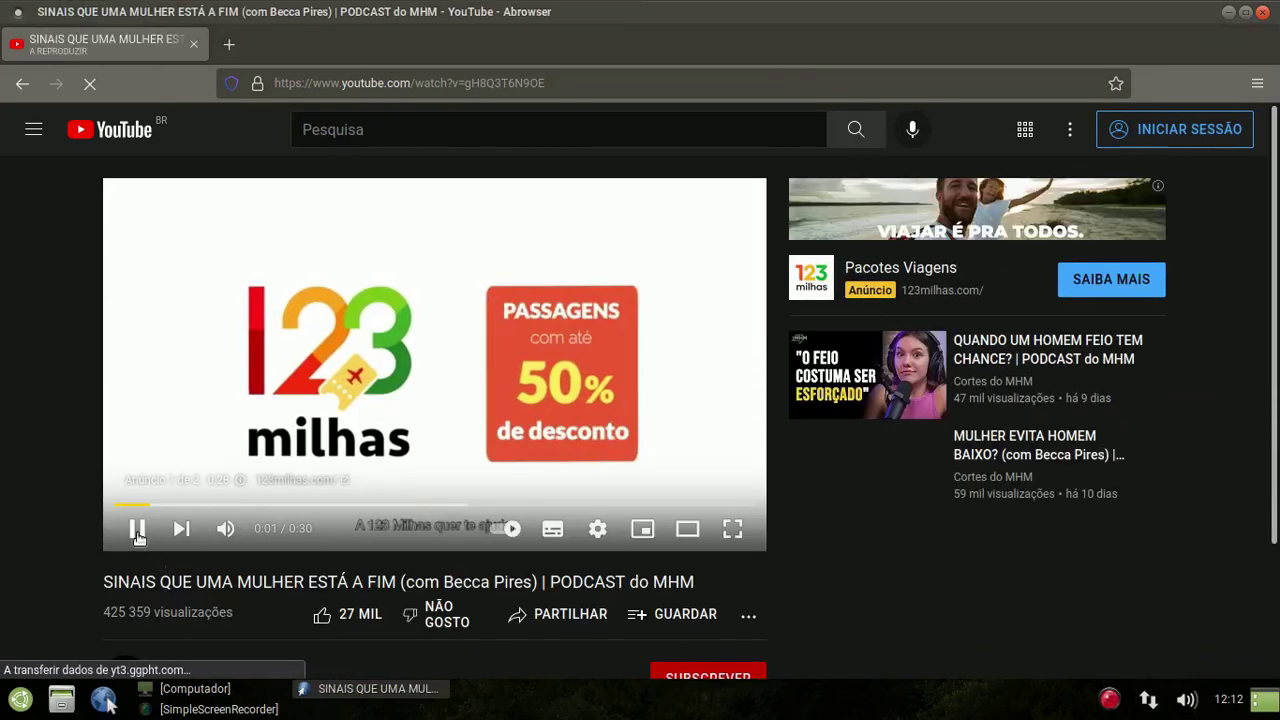
{"action": "left_click", "coordinate": [366, 457]}
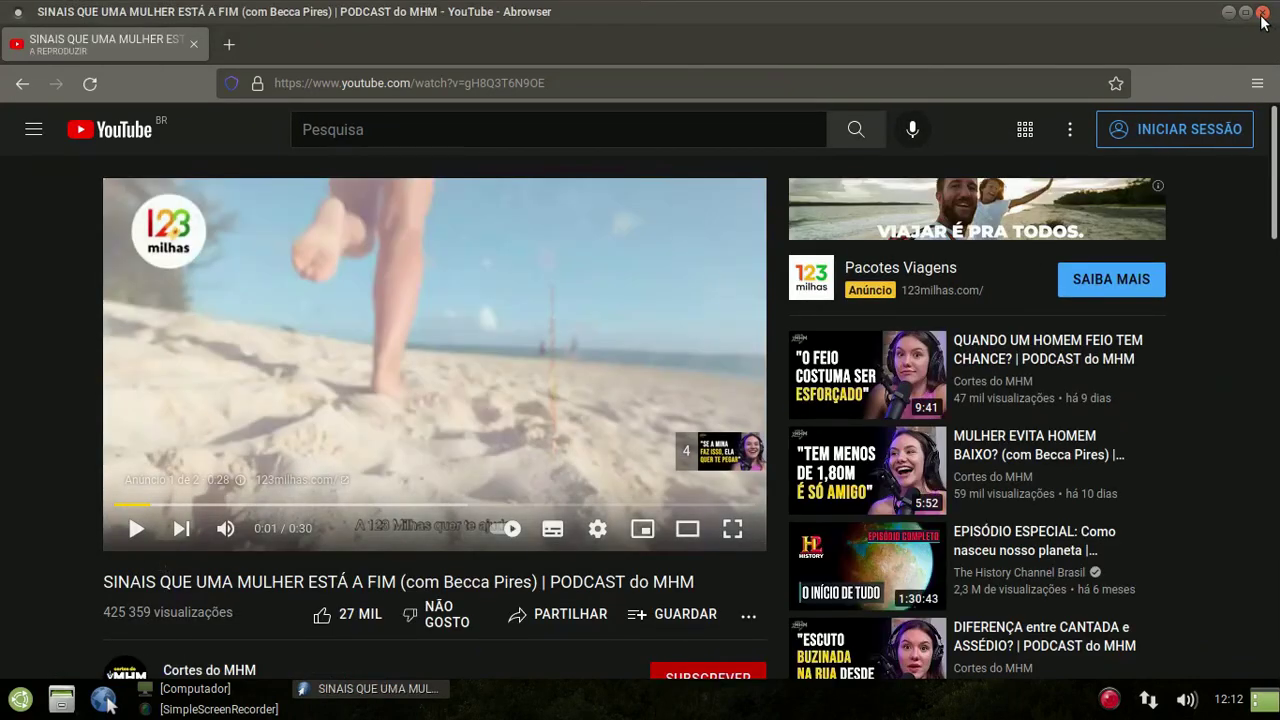
{"action": "left_click", "coordinate": [1262, 12]}
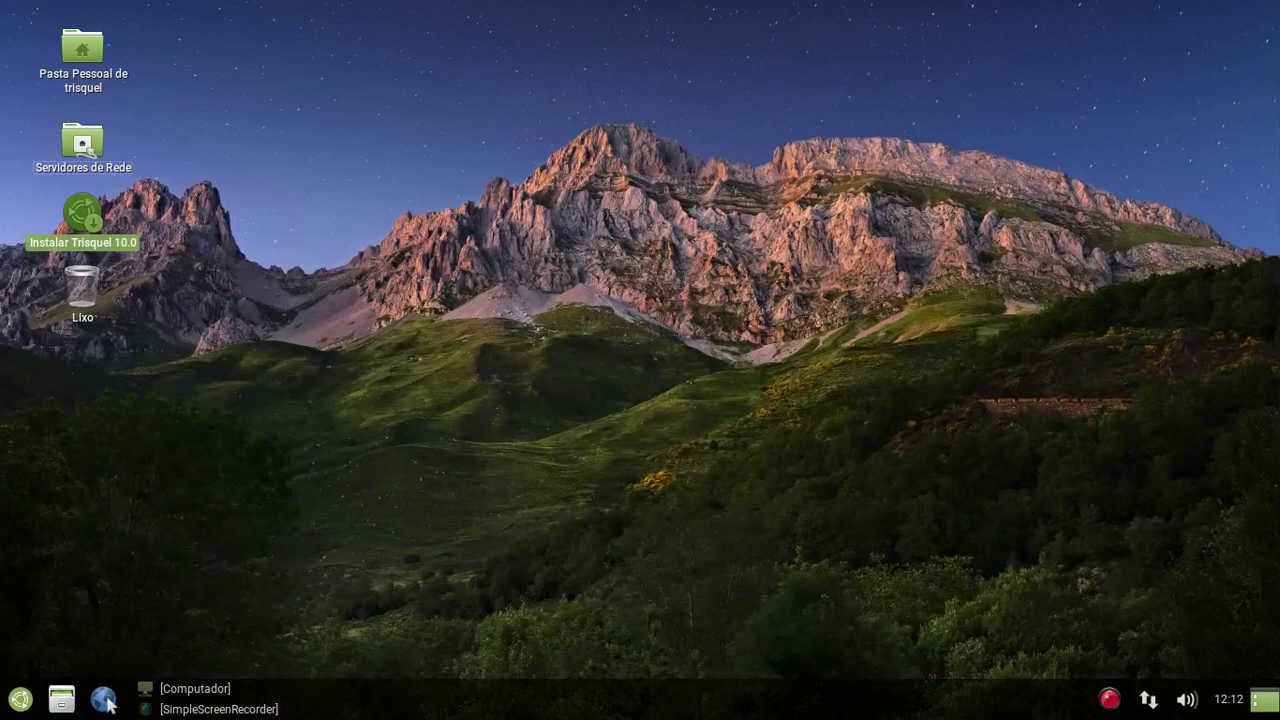
Bring back the Computador file window, open the Western Digital 1 TB drive and go to the MP4 folder of AzzeraOS-Linux-baseado-no-Debian.
{"action": "left_click", "coordinate": [190, 688]}
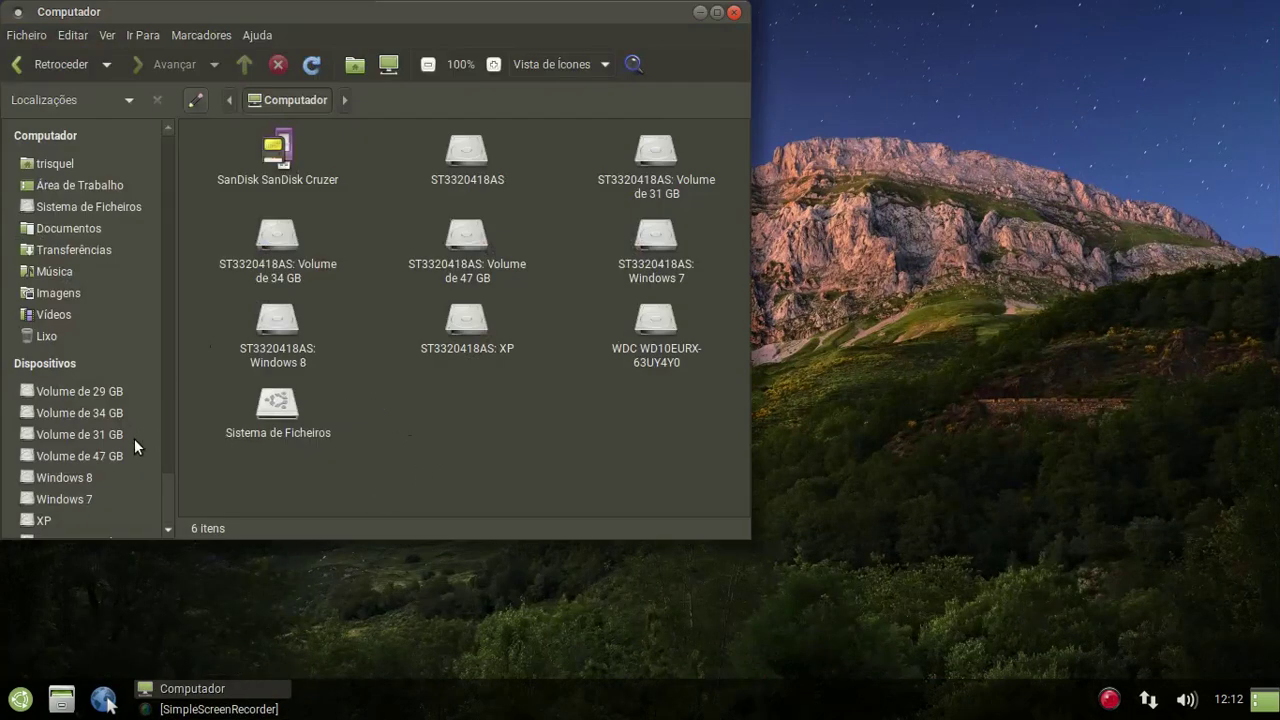
{"action": "scroll", "coordinate": [128, 368], "scroll_direction": "down", "scroll_amount": 2}
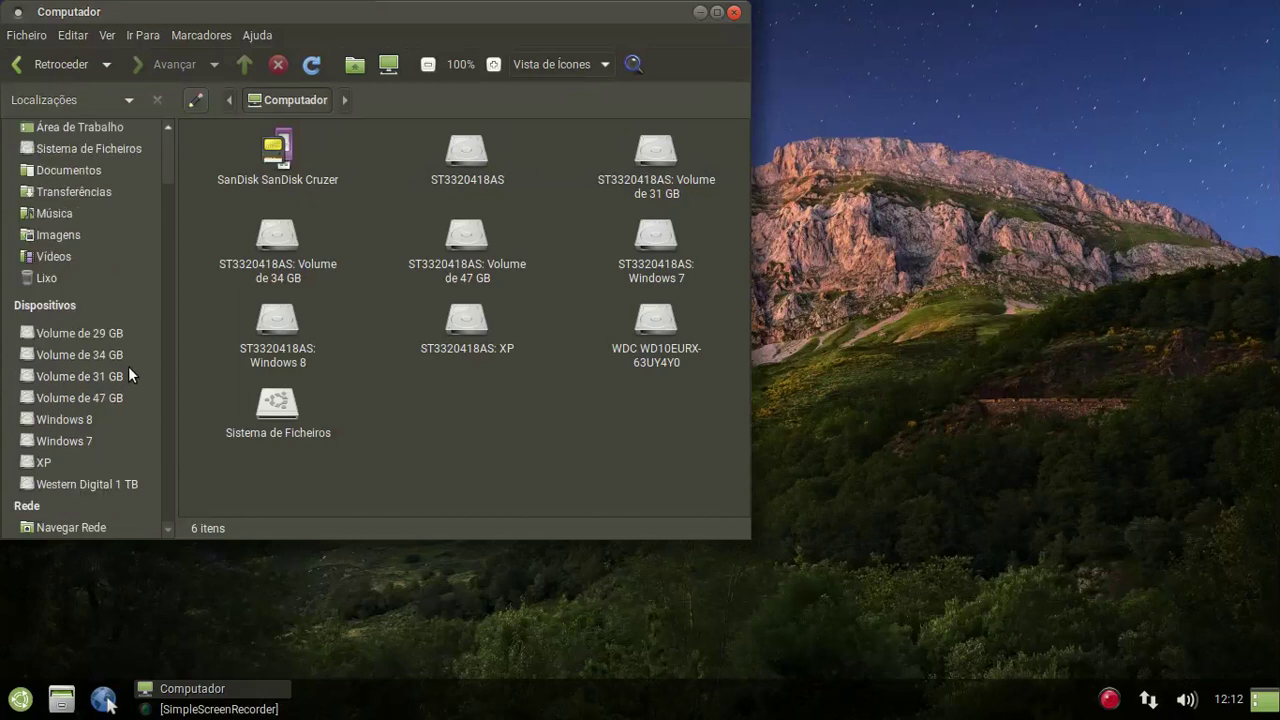
{"action": "left_click", "coordinate": [113, 486]}
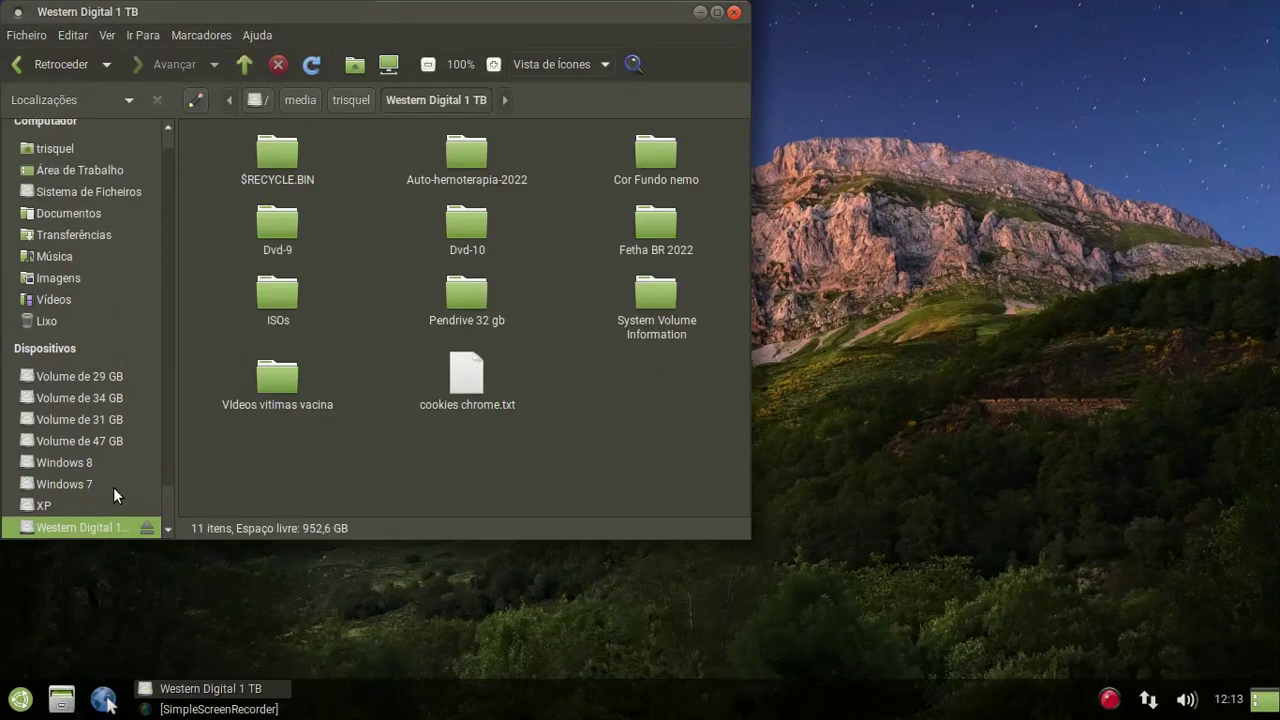
{"action": "double_click", "coordinate": [690, 250]}
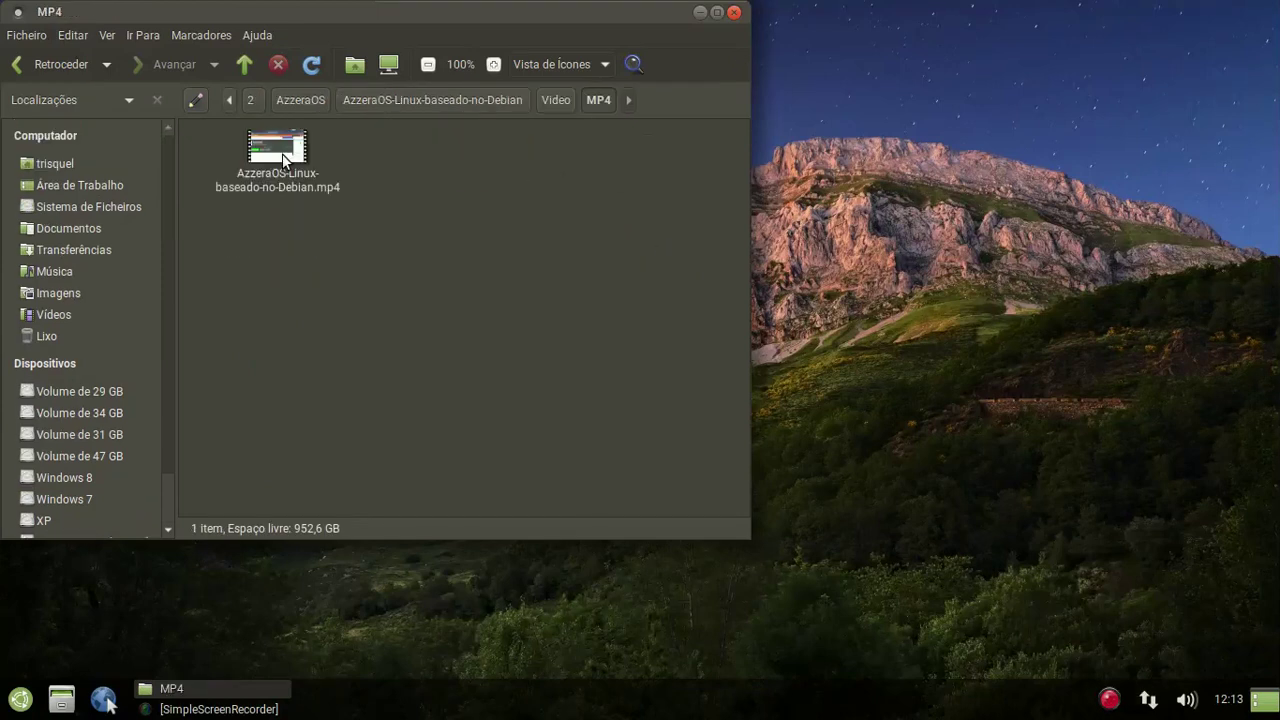
Play AzzeraOS-Linux-baseado-no-Debian.mp4 with VLC media player, accept its privacy policy with Internet access allowed, and close the player and the file manager.
{"action": "right_click", "coordinate": [287, 160]}
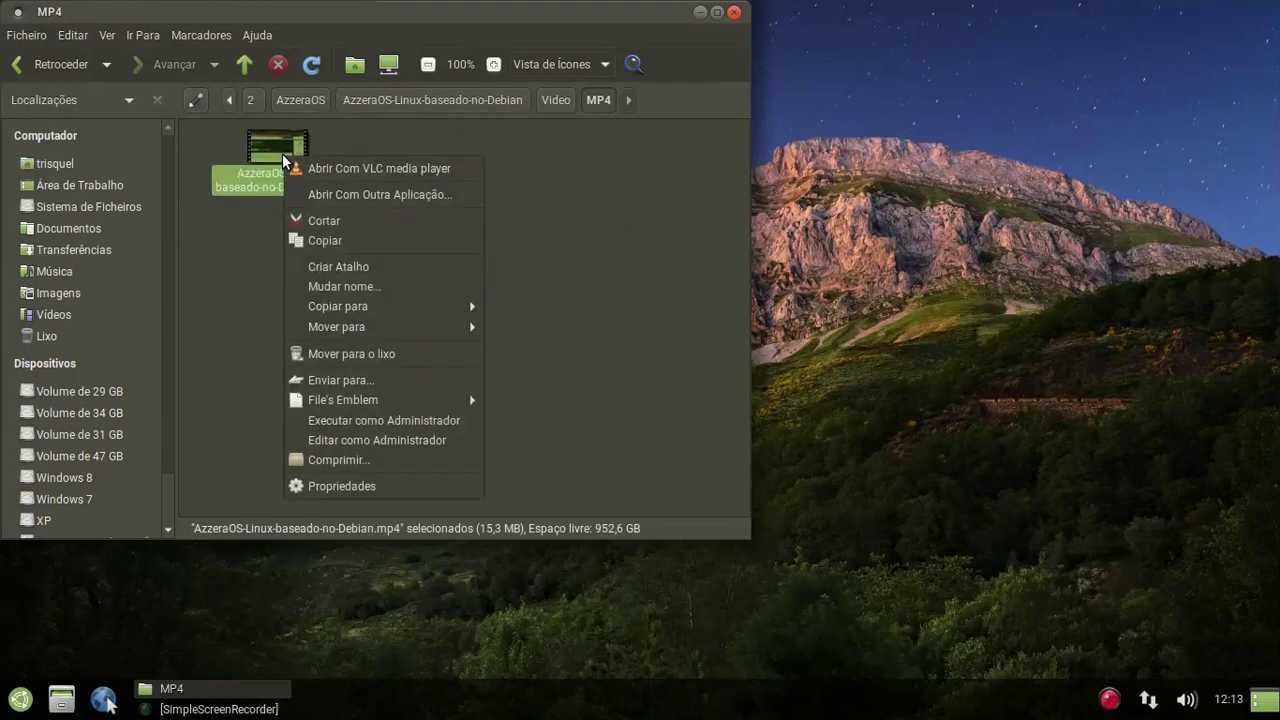
{"action": "left_click", "coordinate": [351, 172]}
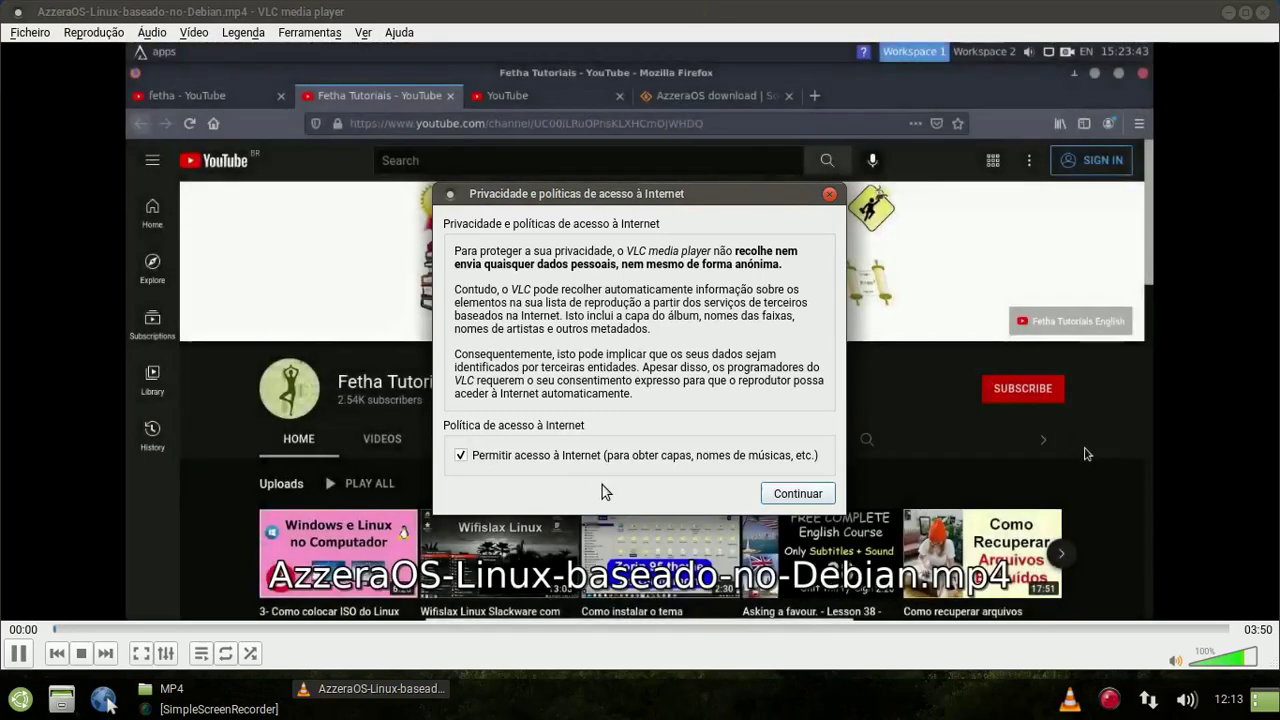
{"action": "left_click", "coordinate": [797, 494]}
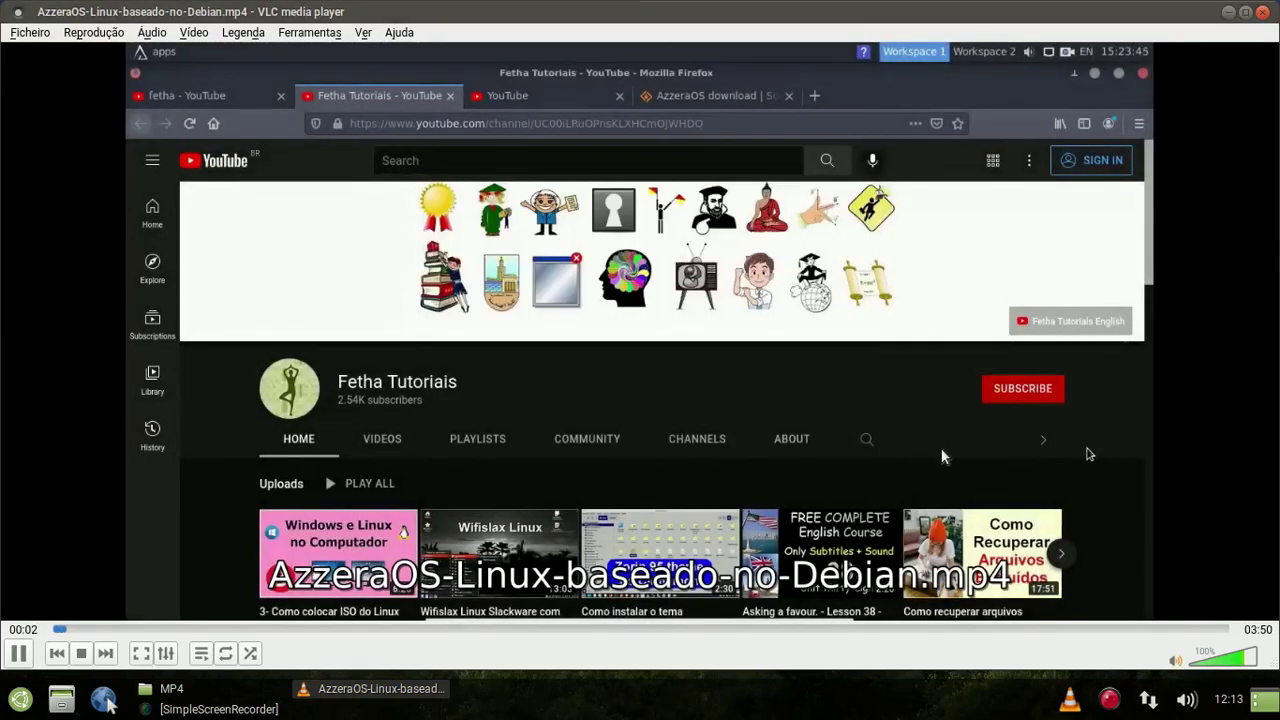
{"action": "left_click", "coordinate": [1263, 14]}
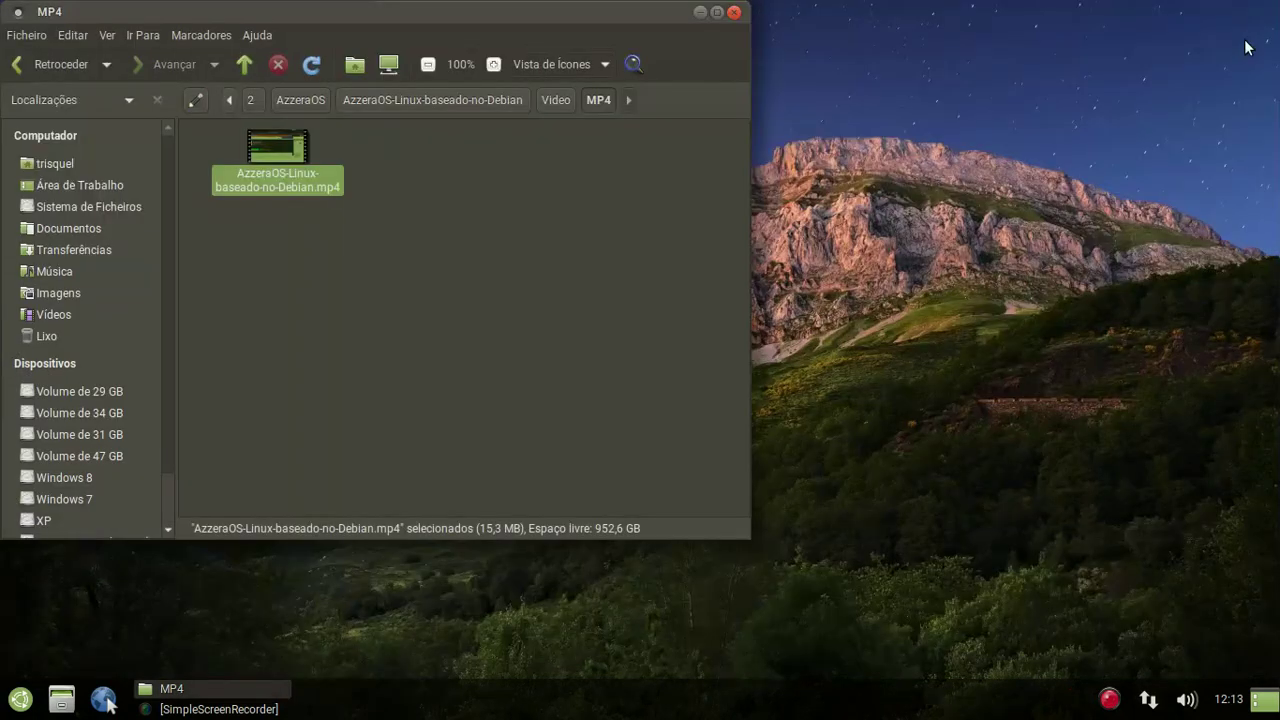
{"action": "left_click", "coordinate": [734, 13]}
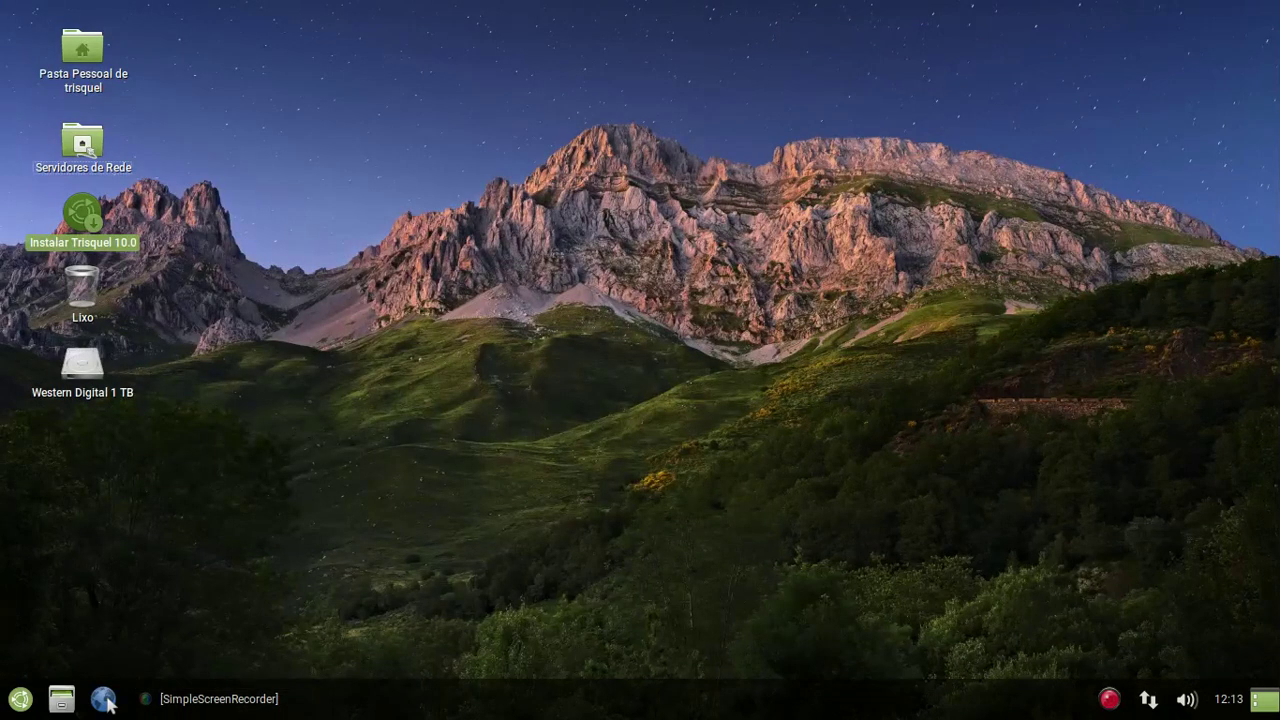
{"action": "key", "text": "Menu"}
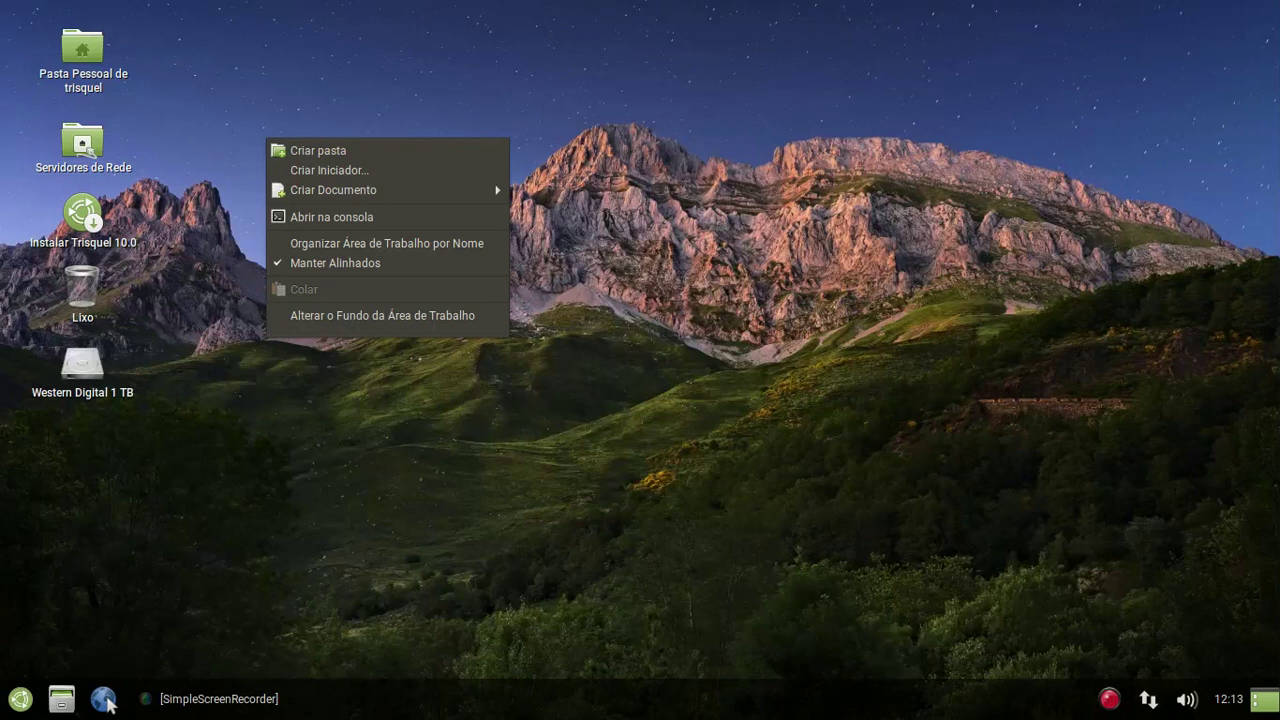
{"action": "key", "text": "Escape"}
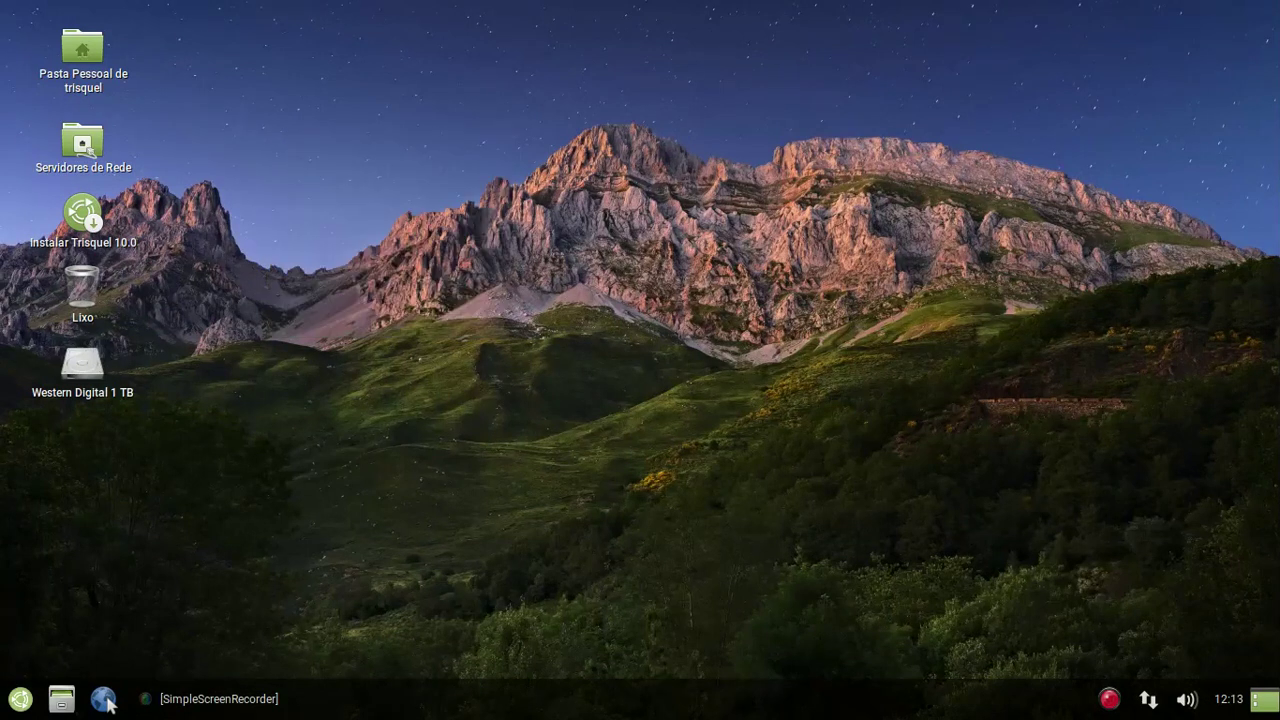
{"action": "key", "text": "super"}
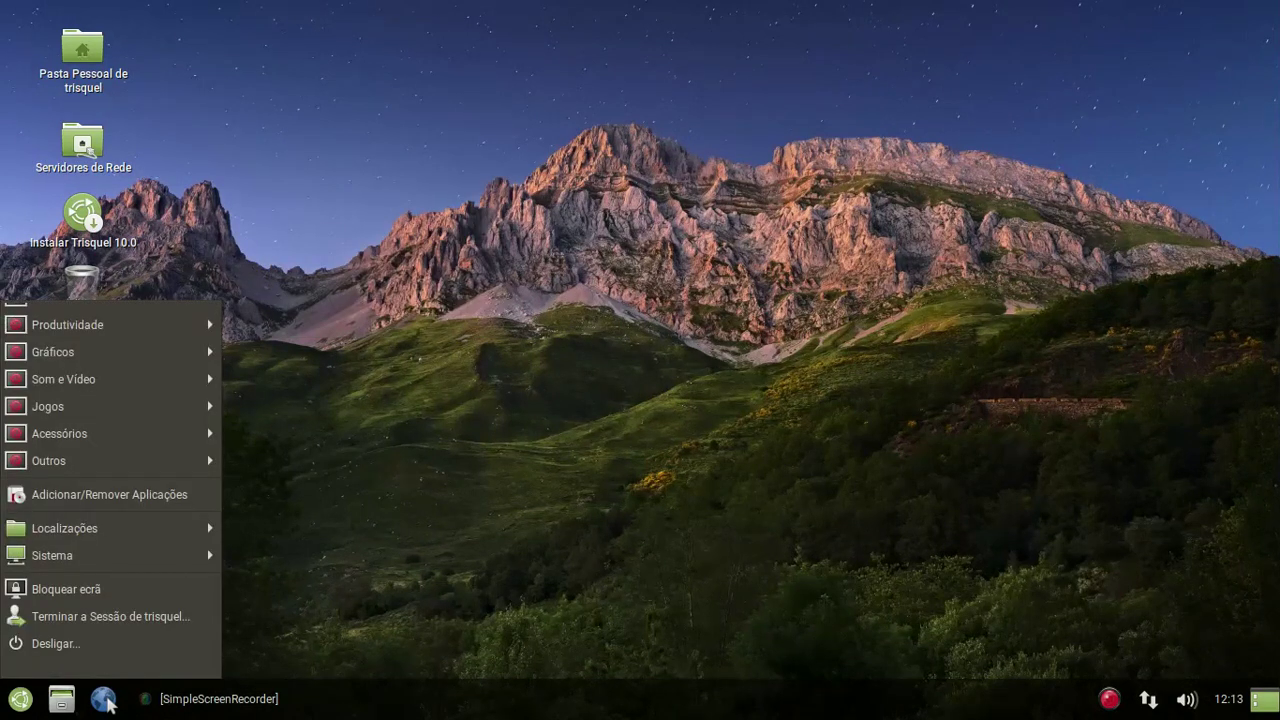
{"action": "key", "text": "Escape"}
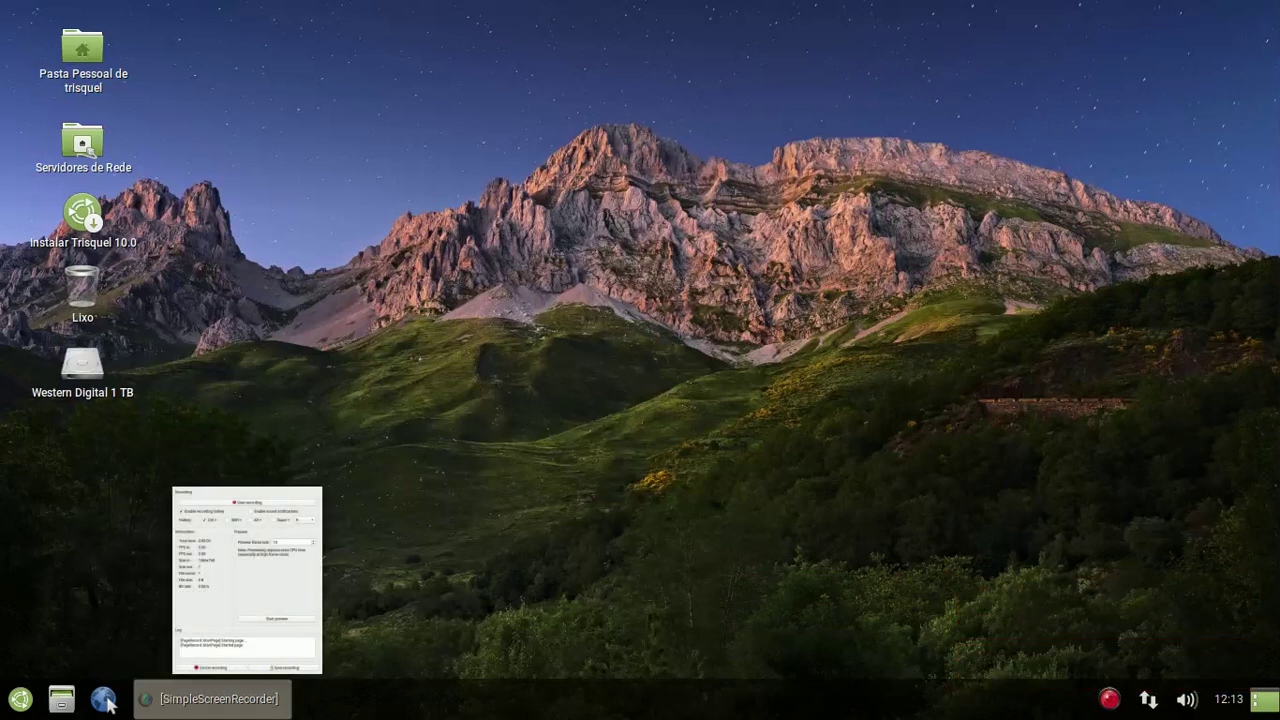
Bring up the minimized SimpleScreenRecorder window.
{"action": "left_click", "coordinate": [250, 705]}
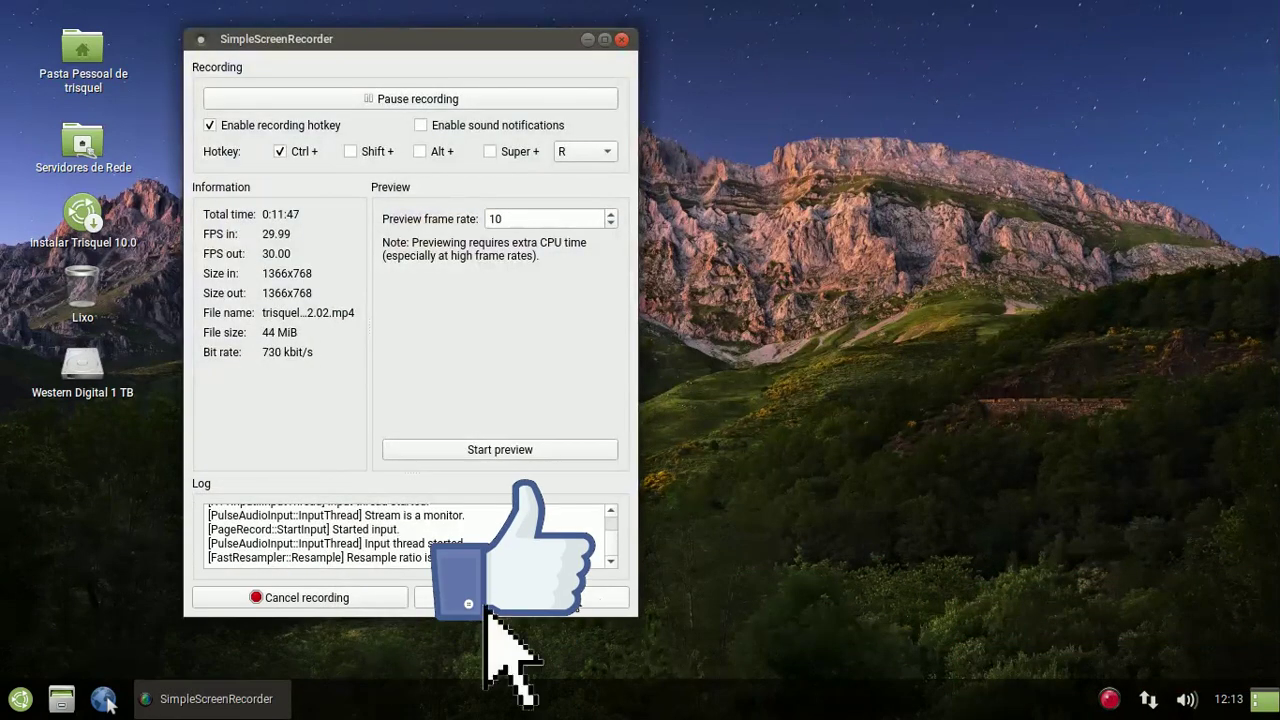